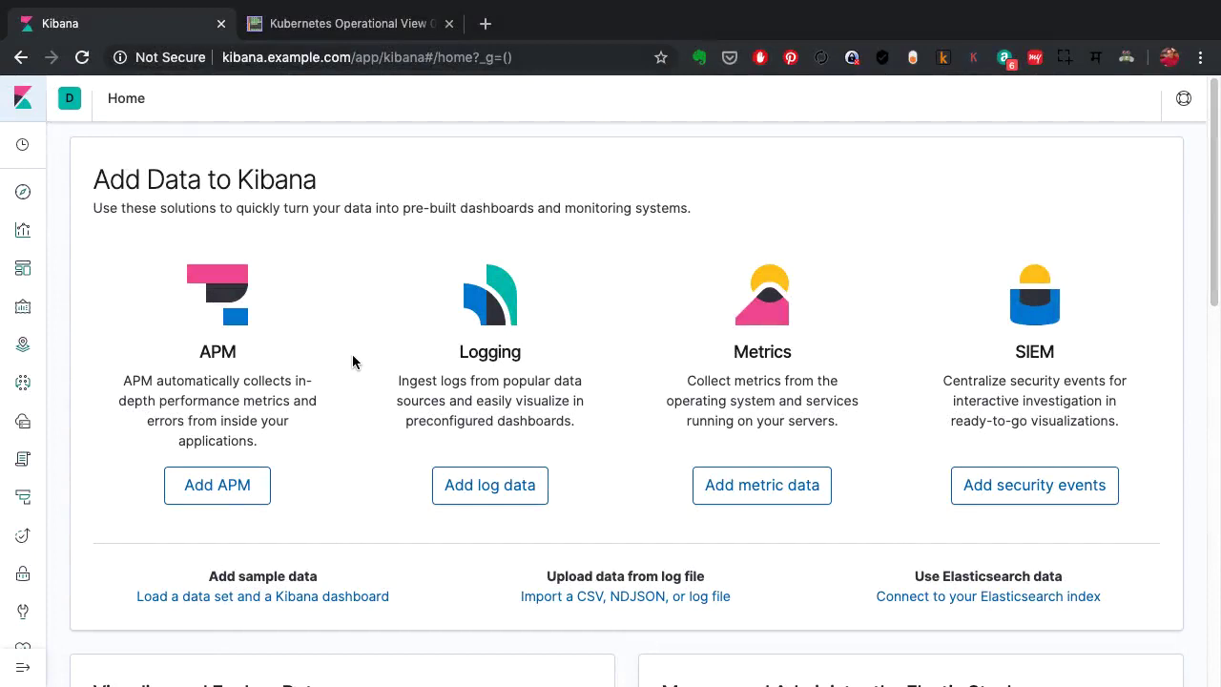
Browse down and back up the Kibana home page.
{"action": "scroll", "coordinate": [352, 356], "scroll_direction": "down", "scroll_amount": 1}
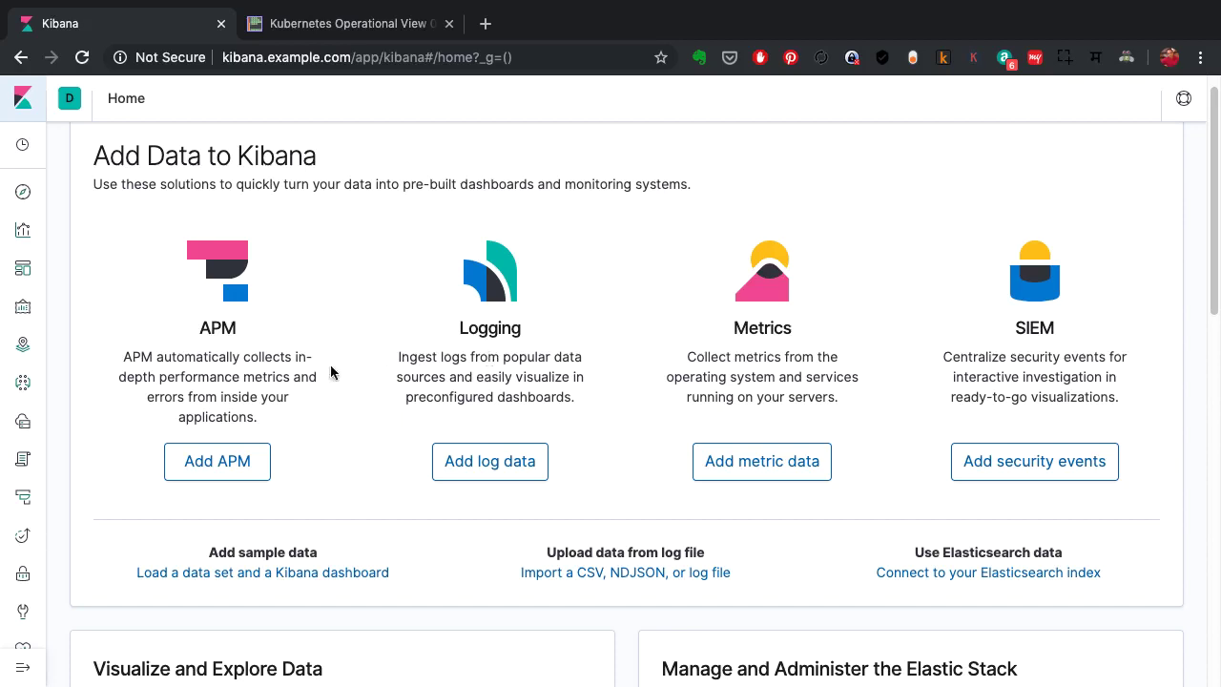
{"action": "scroll", "coordinate": [228, 353], "scroll_direction": "down", "scroll_amount": 1}
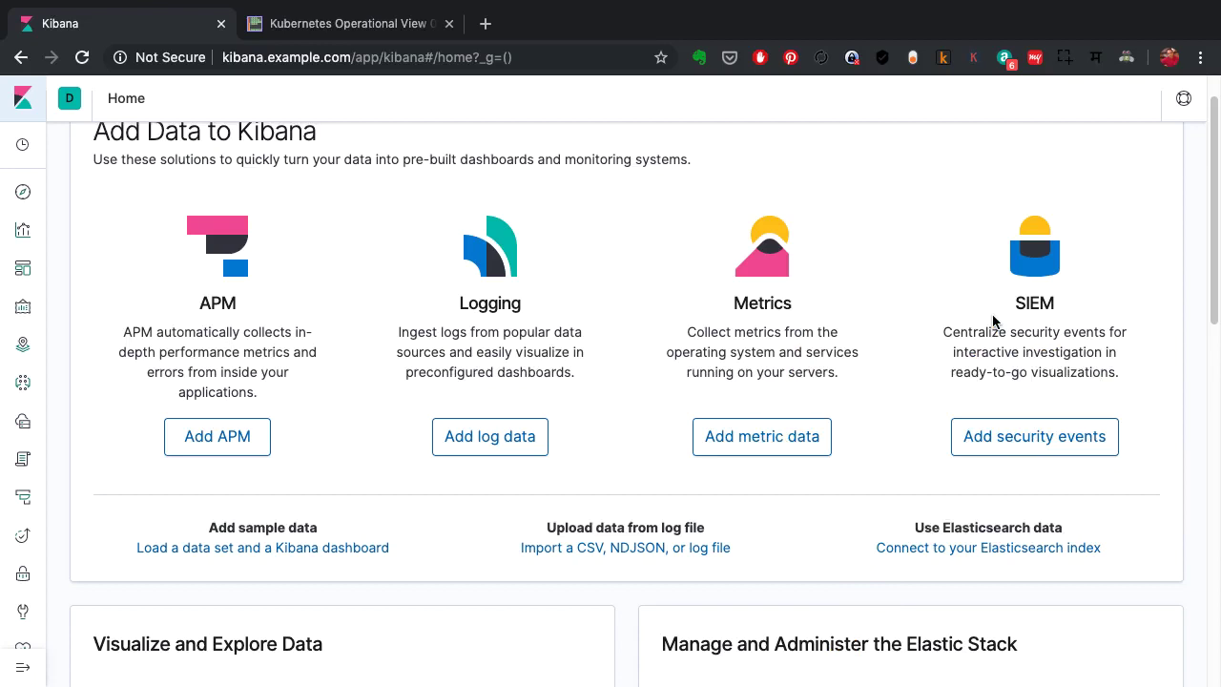
{"action": "scroll", "coordinate": [992, 321], "scroll_direction": "up", "scroll_amount": 1}
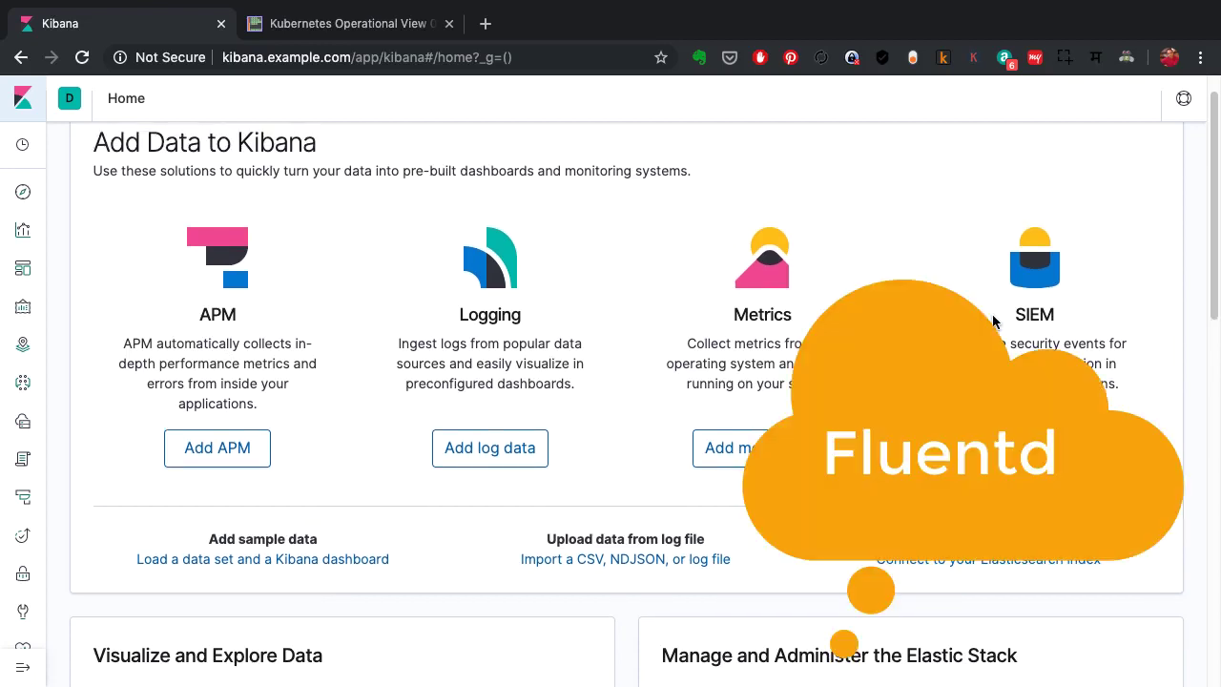
{"action": "scroll", "coordinate": [682, 439], "scroll_direction": "down", "scroll_amount": 3}
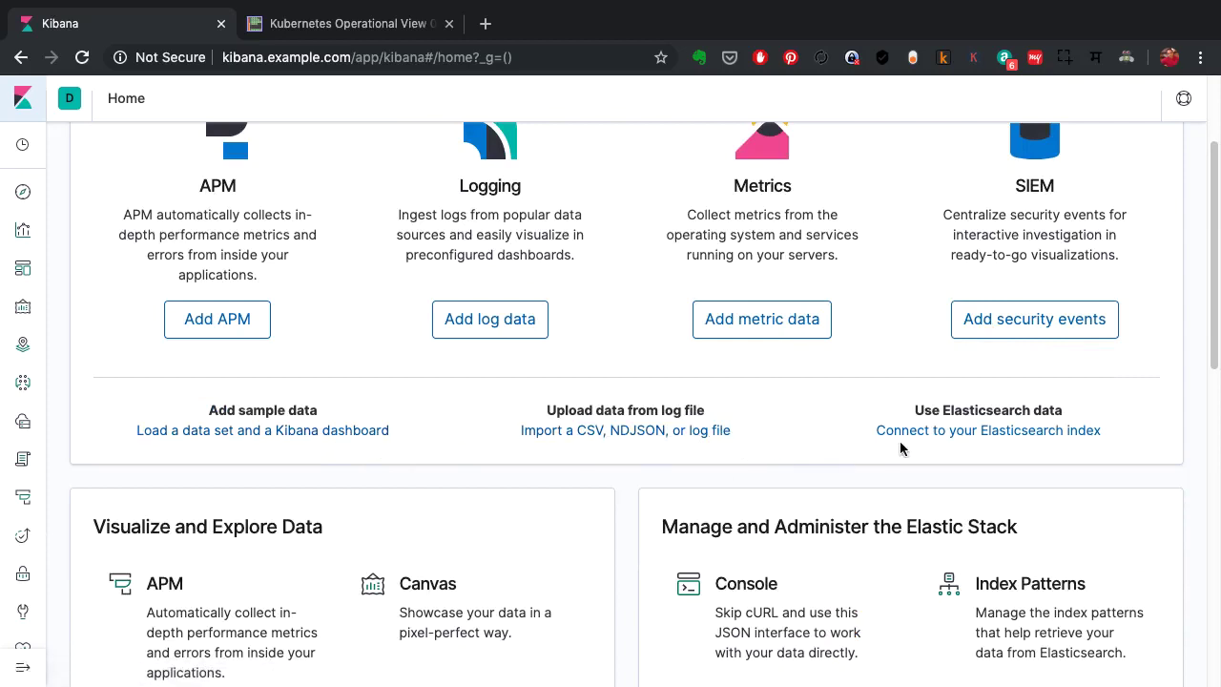
{"action": "scroll", "coordinate": [912, 445], "scroll_direction": "down", "scroll_amount": 1}
{"action": "scroll", "coordinate": [910, 444], "scroll_direction": "down", "scroll_amount": 3}
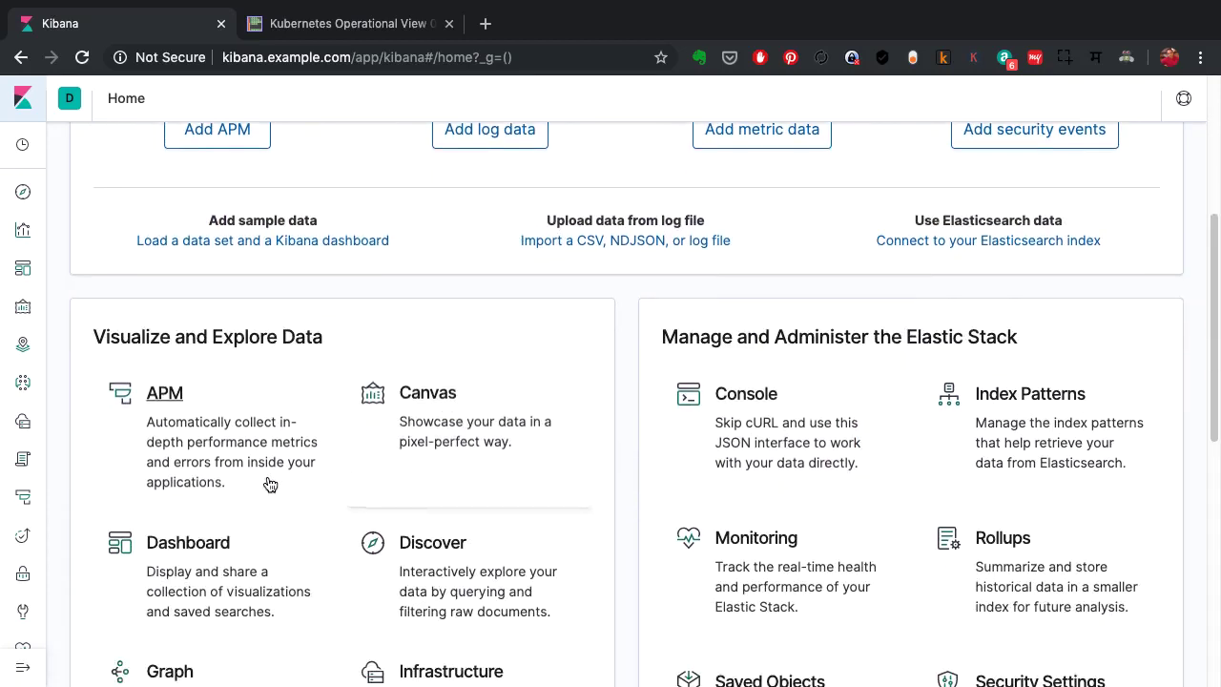
{"action": "scroll", "coordinate": [277, 482], "scroll_direction": "down", "scroll_amount": 2}
{"action": "scroll", "coordinate": [302, 477], "scroll_direction": "down", "scroll_amount": 3}
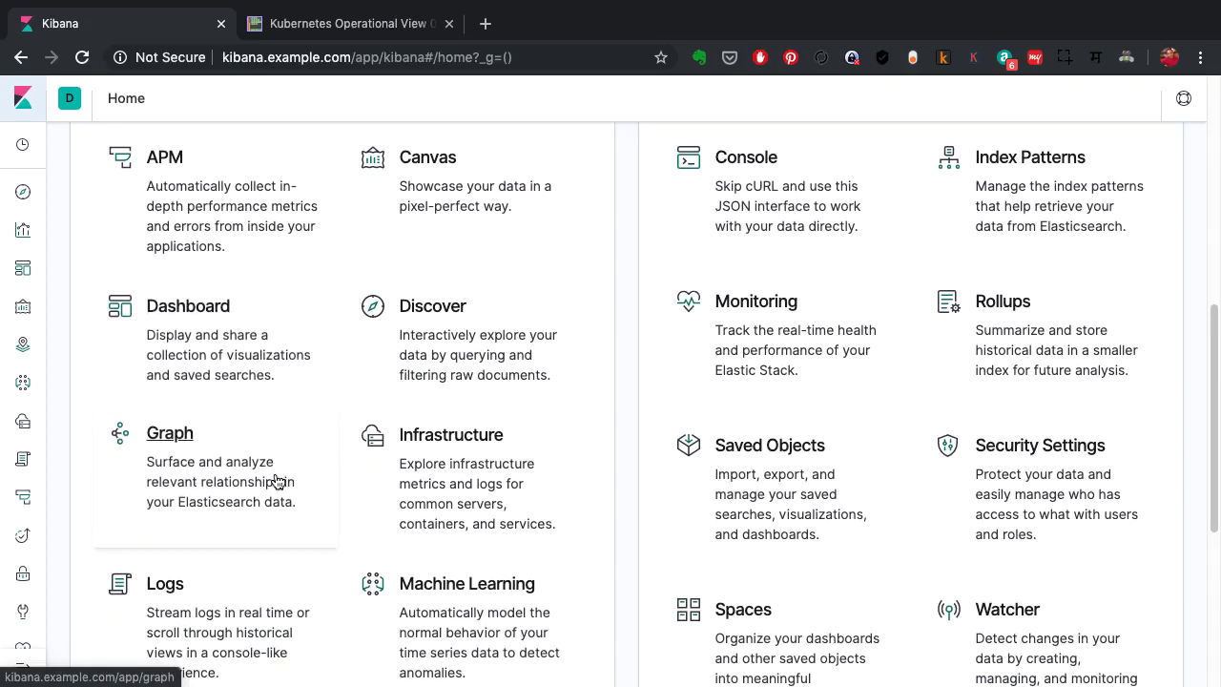
{"action": "scroll", "coordinate": [410, 498], "scroll_direction": "down", "scroll_amount": 1}
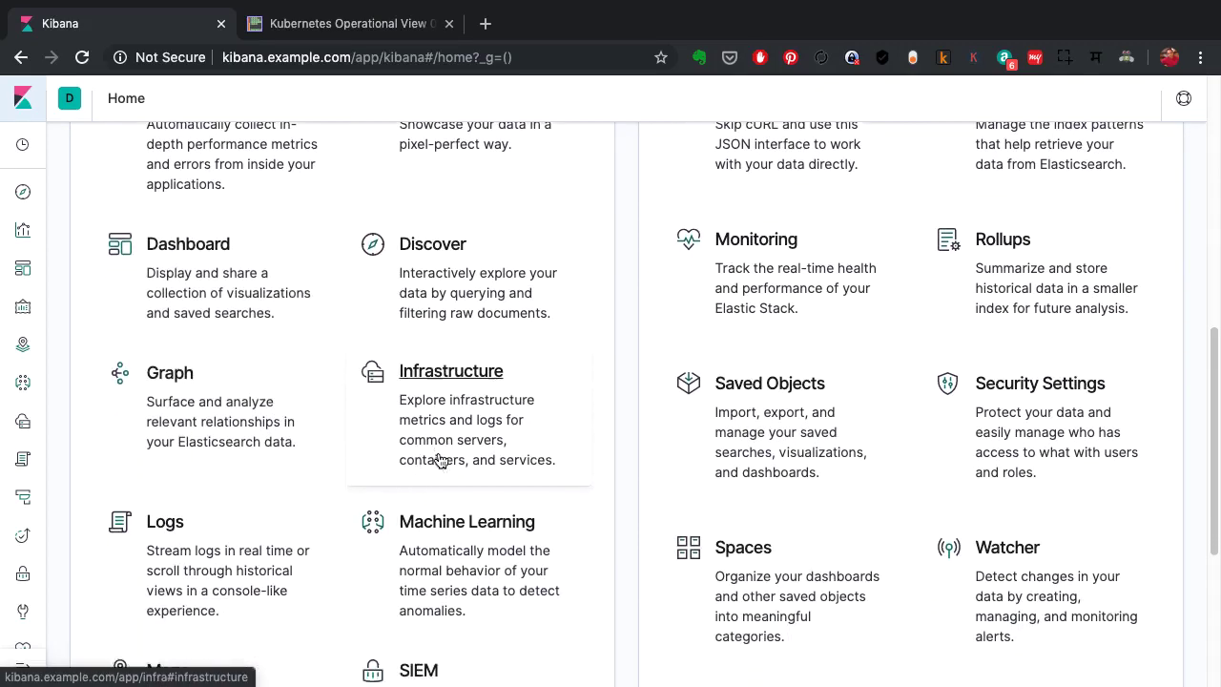
{"action": "scroll", "coordinate": [439, 461], "scroll_direction": "down", "scroll_amount": 2}
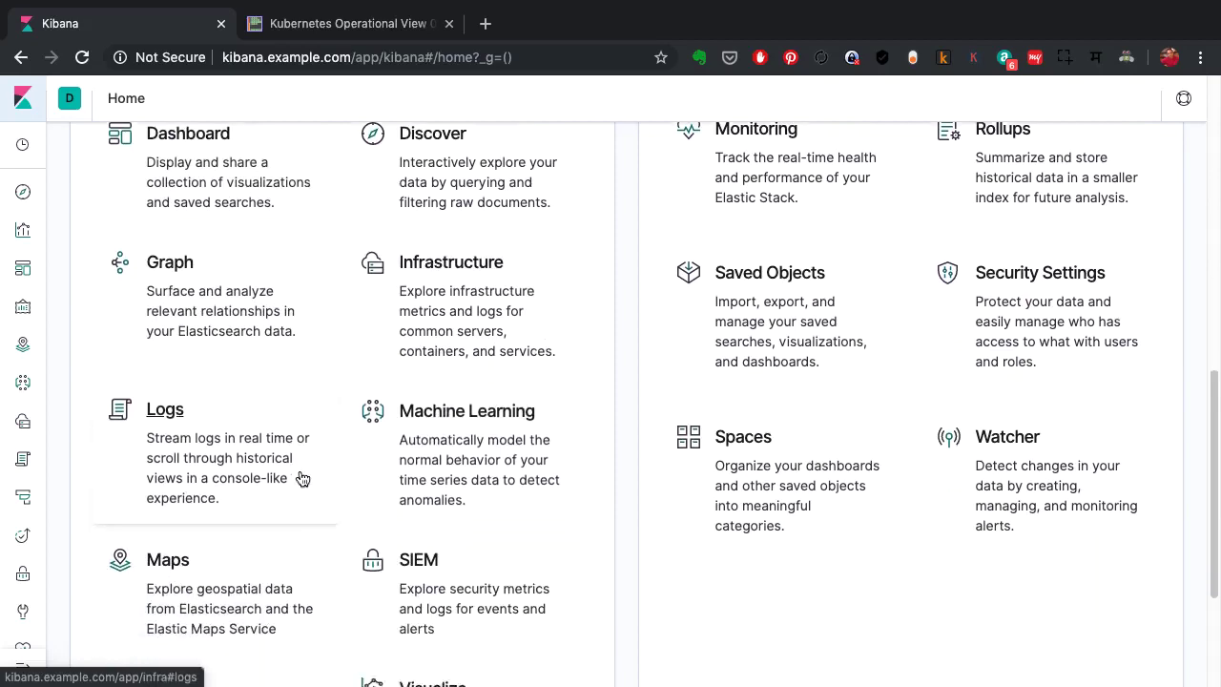
{"action": "scroll", "coordinate": [303, 477], "scroll_direction": "down", "scroll_amount": 3}
{"action": "scroll", "coordinate": [365, 475], "scroll_direction": "down", "scroll_amount": 2}
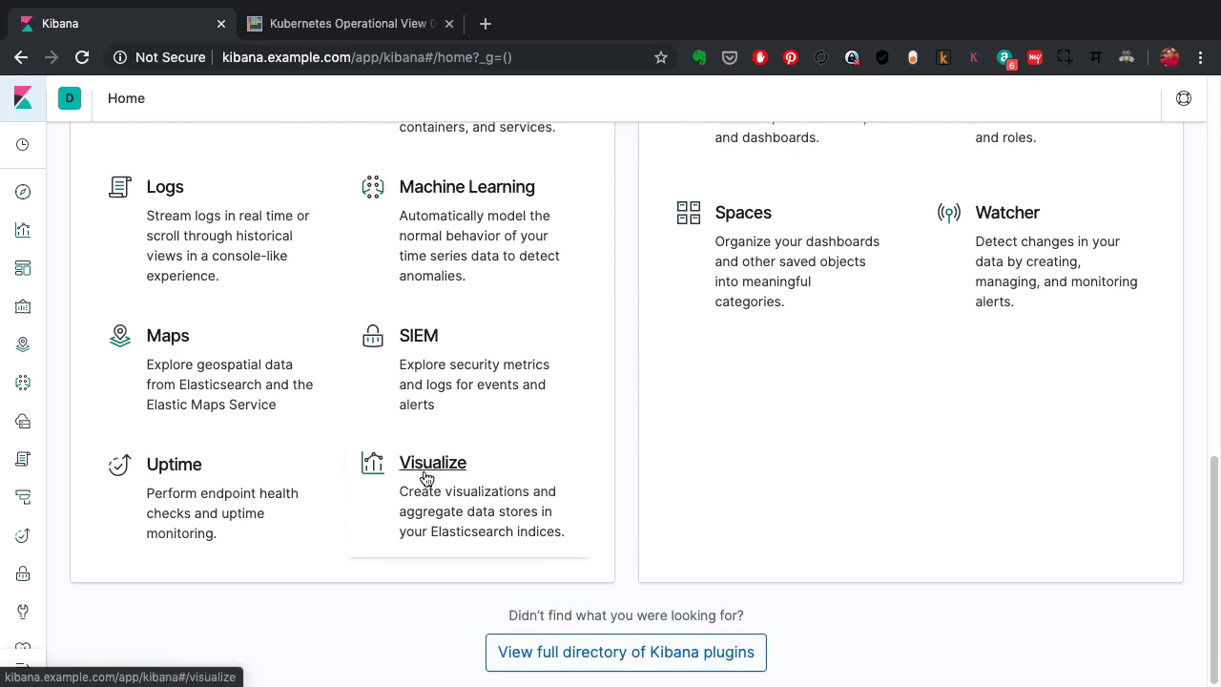
{"action": "scroll", "coordinate": [270, 493], "scroll_direction": "up", "scroll_amount": 6}
{"action": "scroll", "coordinate": [269, 497], "scroll_direction": "up", "scroll_amount": 10}
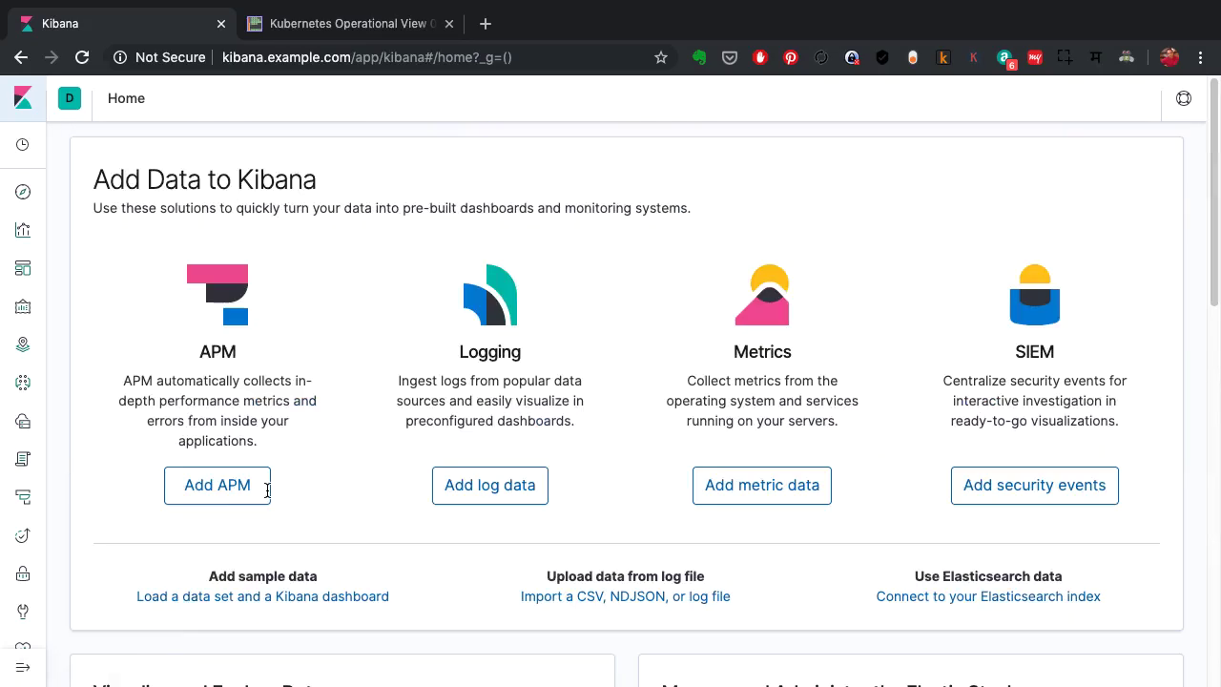
From the sample data sets page, open the sample web logs' Dashboard view.
{"action": "left_click", "coordinate": [320, 603]}
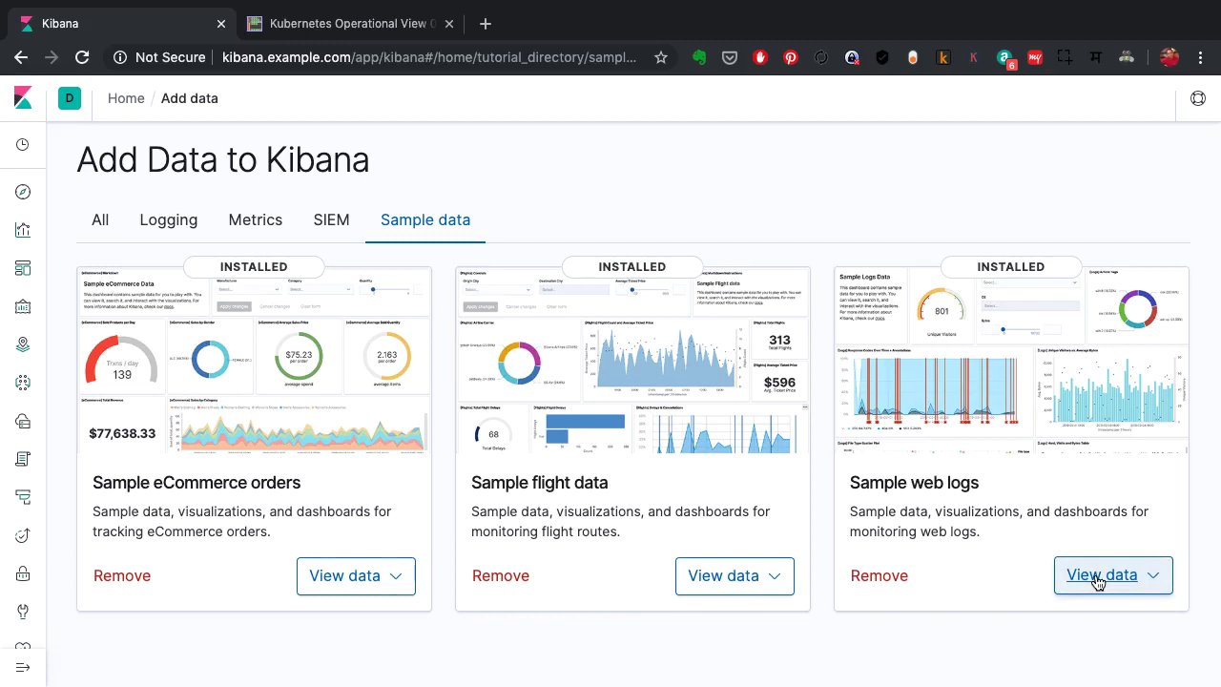
{"action": "left_click", "coordinate": [1098, 575]}
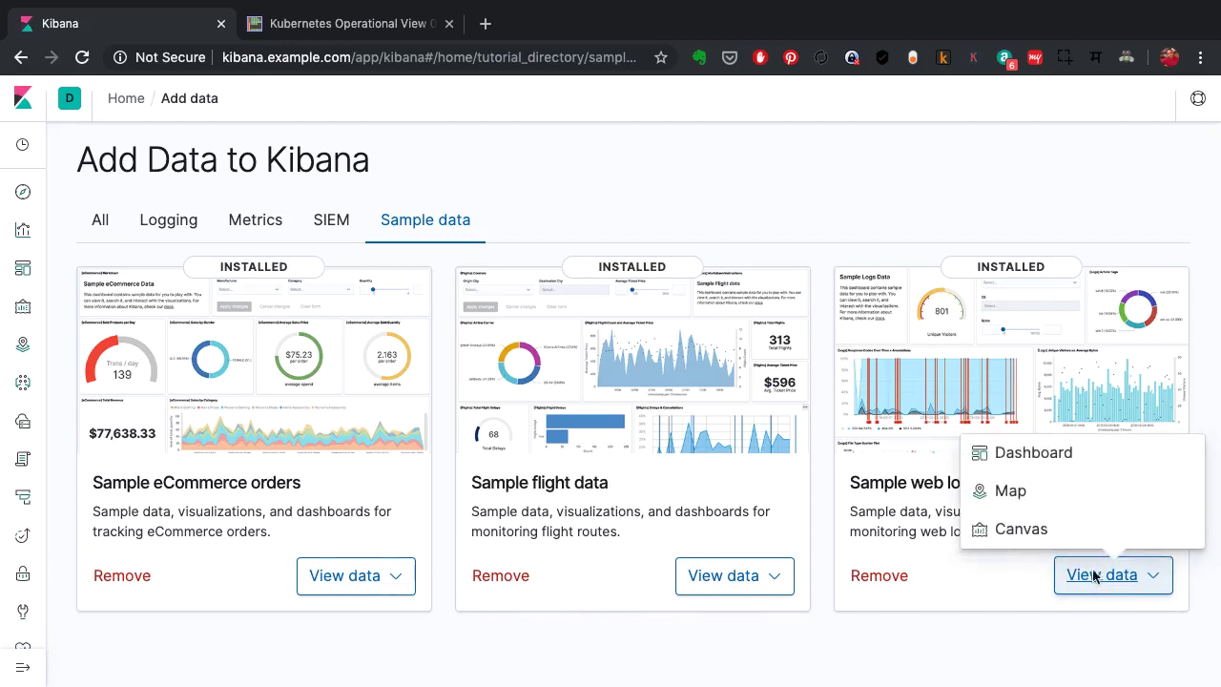
{"action": "left_click", "coordinate": [1052, 454]}
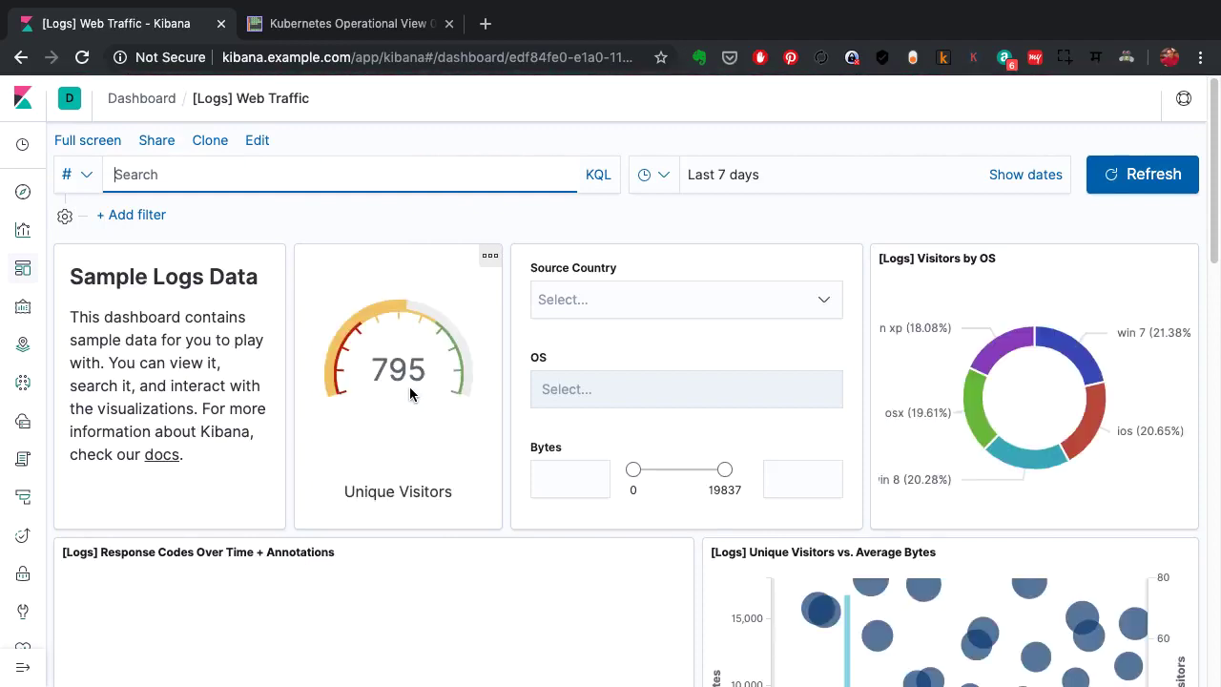
{"action": "scroll", "coordinate": [410, 386], "scroll_direction": "down", "scroll_amount": 3}
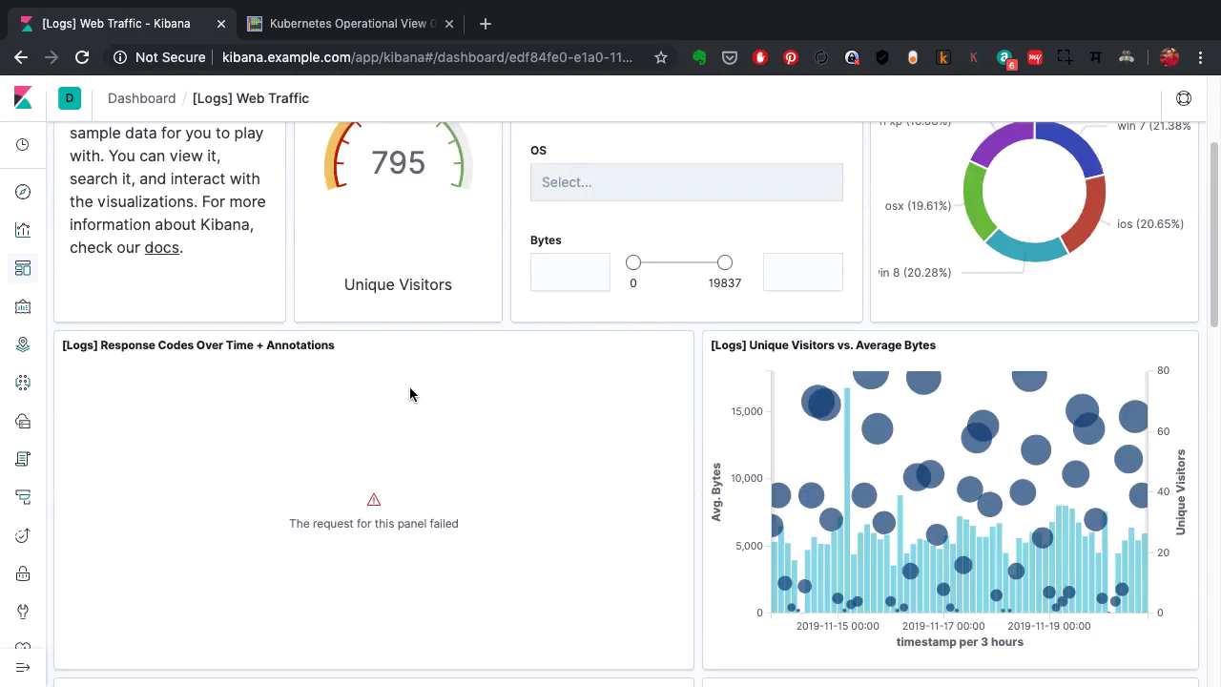
{"action": "scroll", "coordinate": [410, 390], "scroll_direction": "up", "scroll_amount": 3}
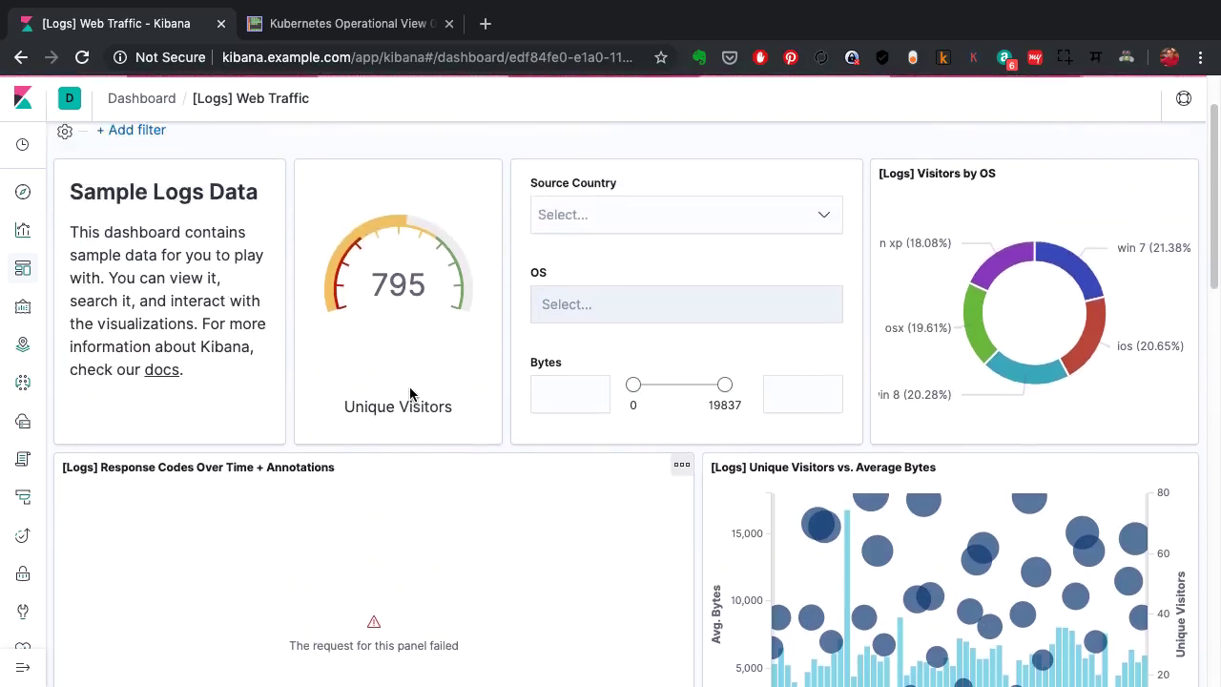
{"action": "scroll", "coordinate": [409, 387], "scroll_direction": "up", "scroll_amount": 1}
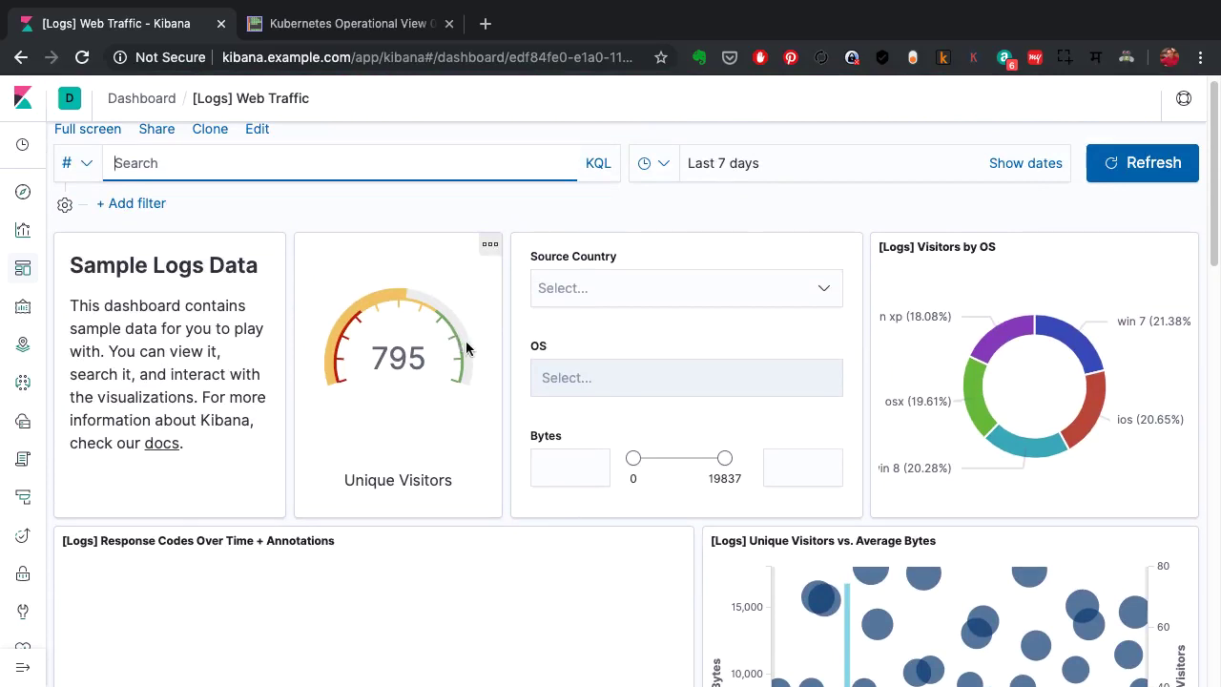
{"action": "left_click", "coordinate": [673, 290]}
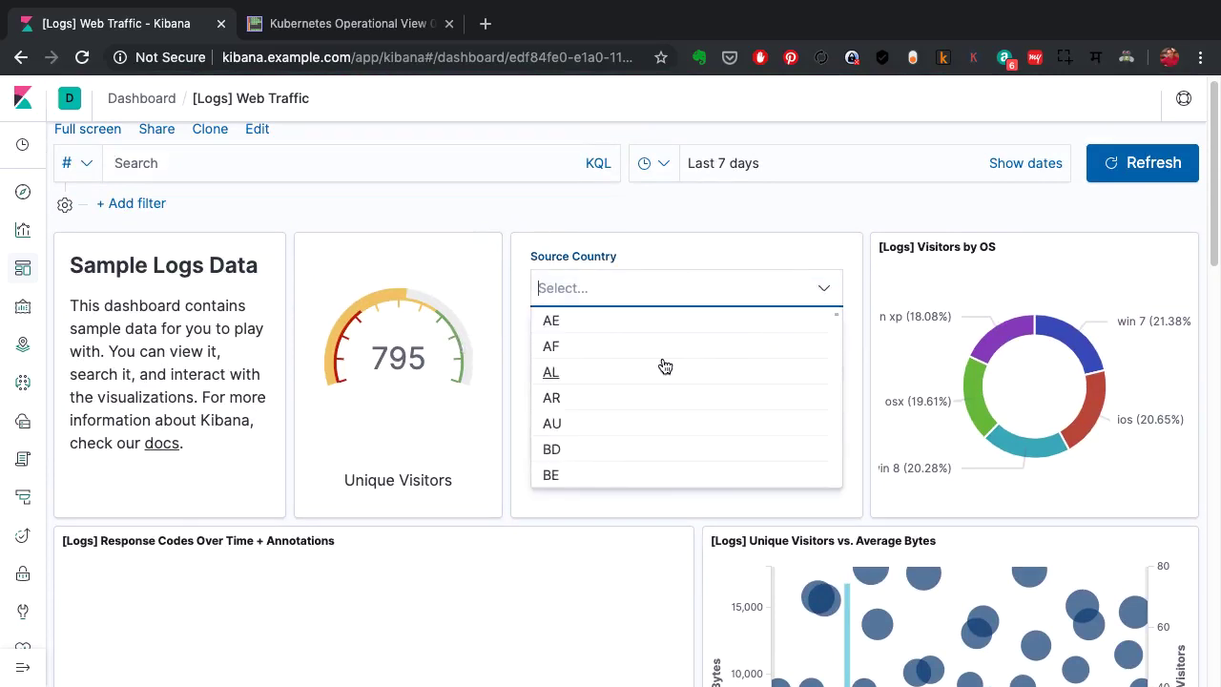
{"action": "scroll", "coordinate": [665, 366], "scroll_direction": "down", "scroll_amount": 6}
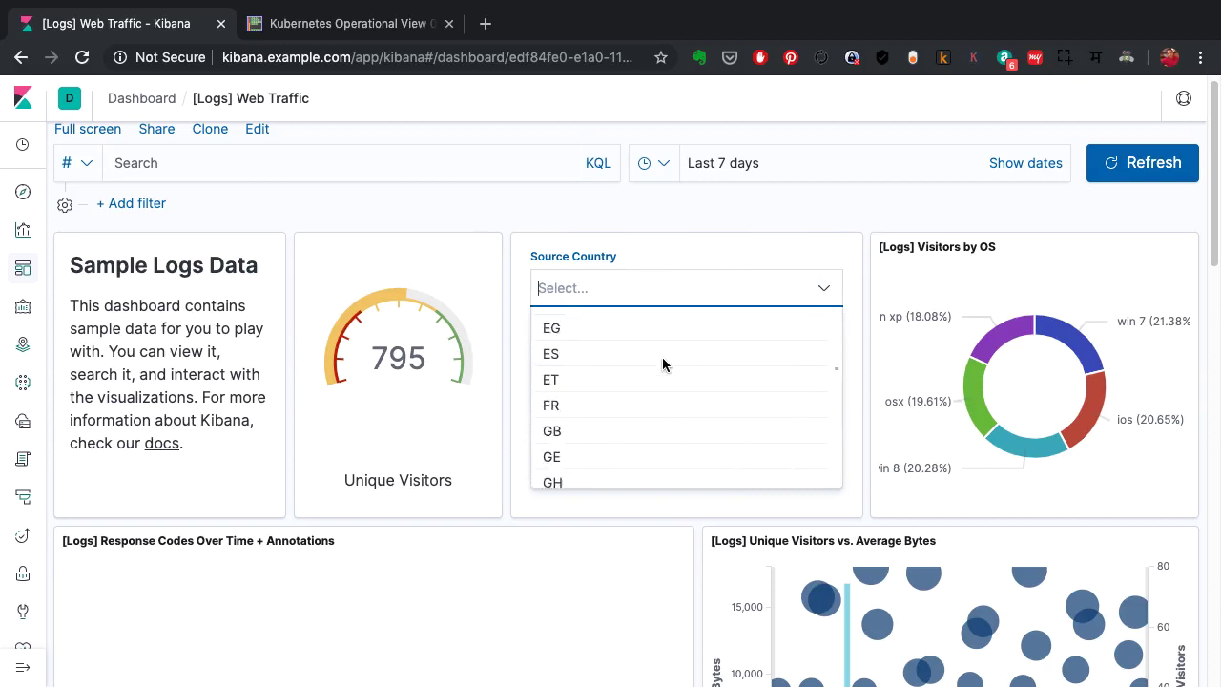
{"action": "scroll", "coordinate": [664, 364], "scroll_direction": "down", "scroll_amount": 4}
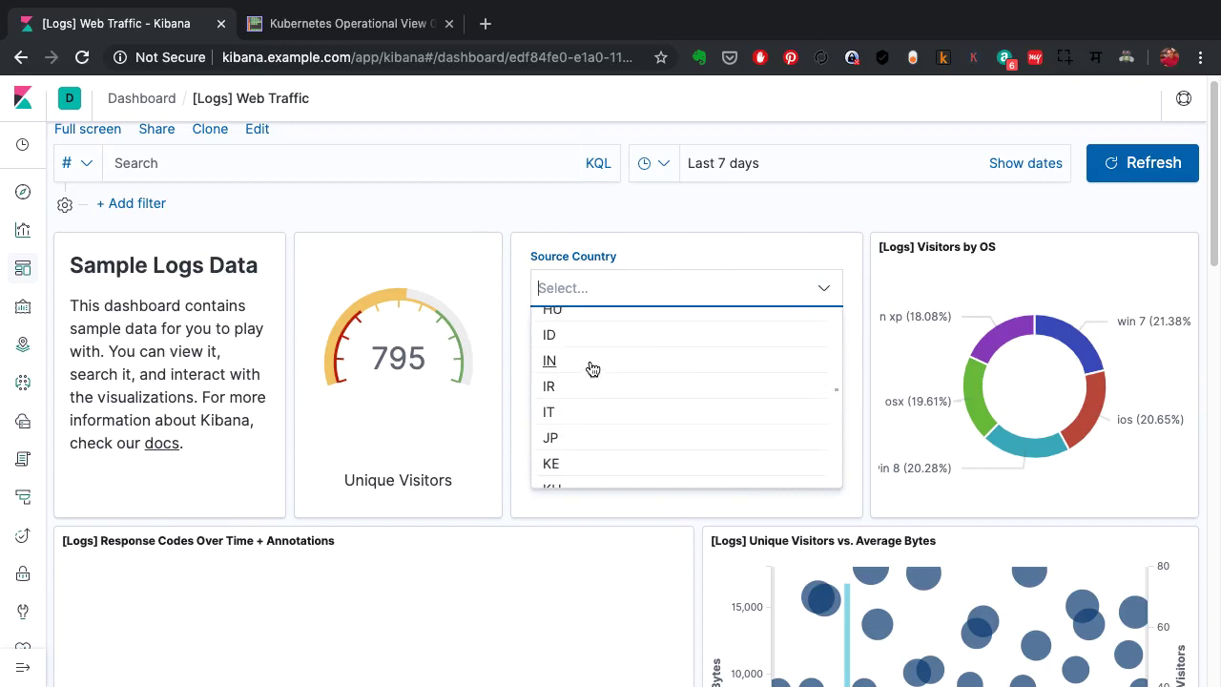
{"action": "left_click", "coordinate": [553, 367]}
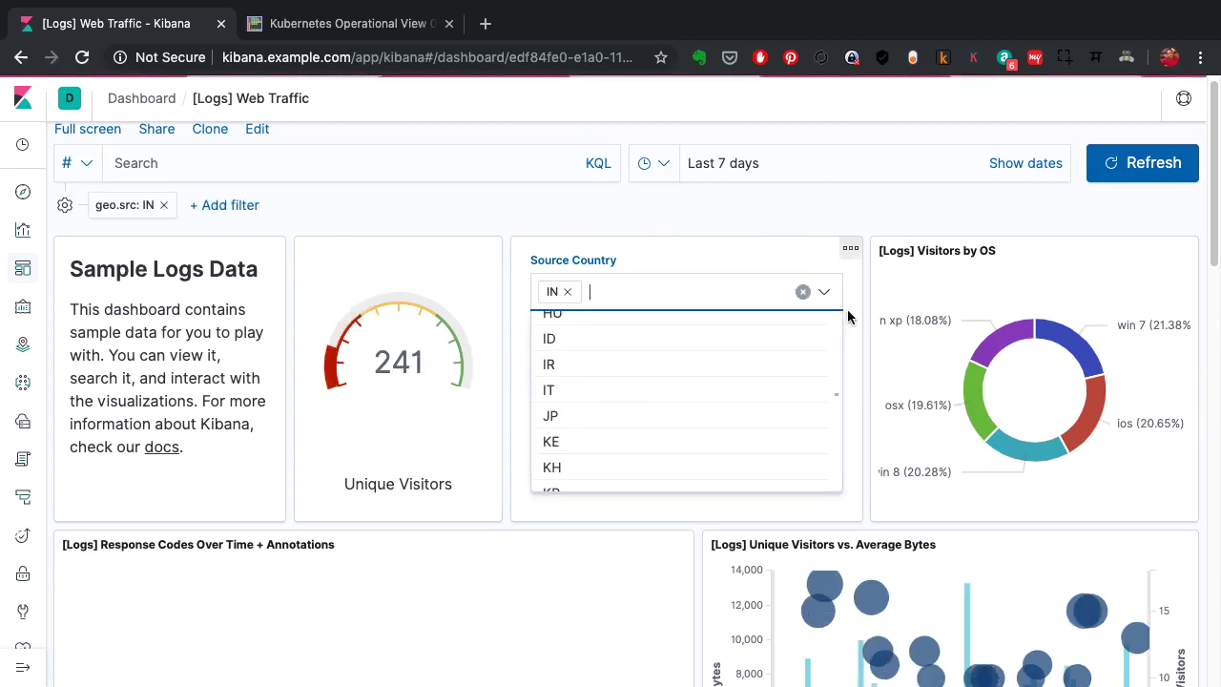
{"action": "left_click", "coordinate": [825, 201]}
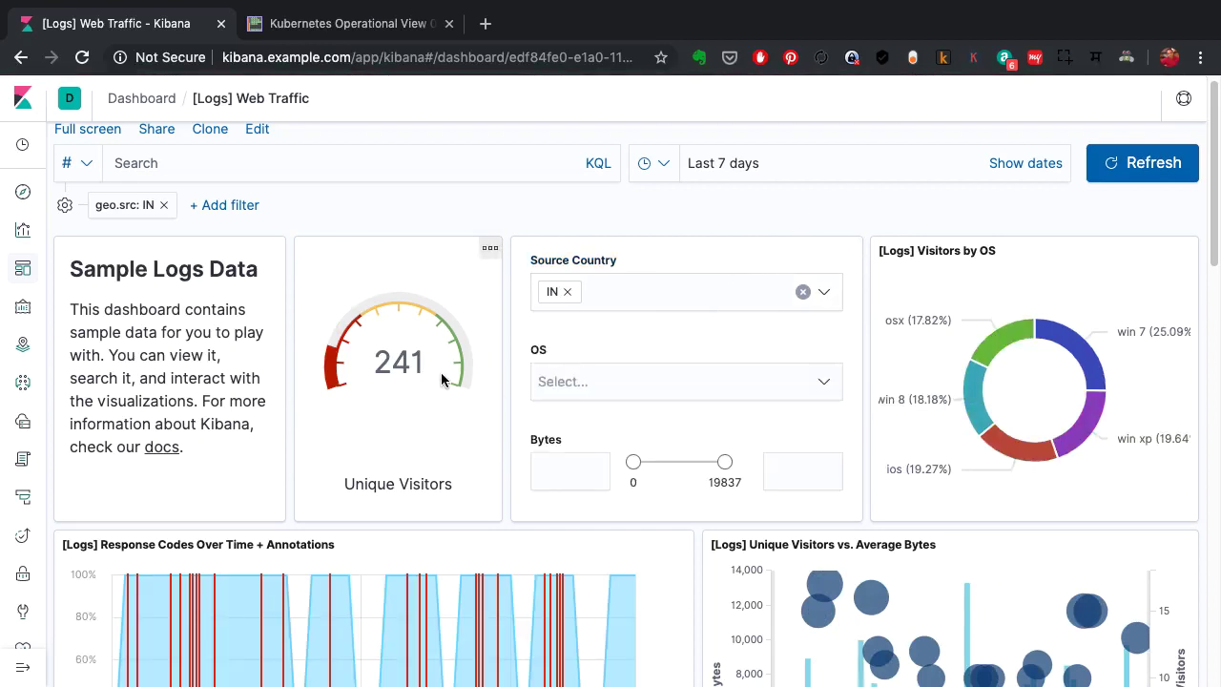
{"action": "scroll", "coordinate": [602, 351], "scroll_direction": "down", "scroll_amount": 1}
{"action": "left_click", "coordinate": [655, 254]}
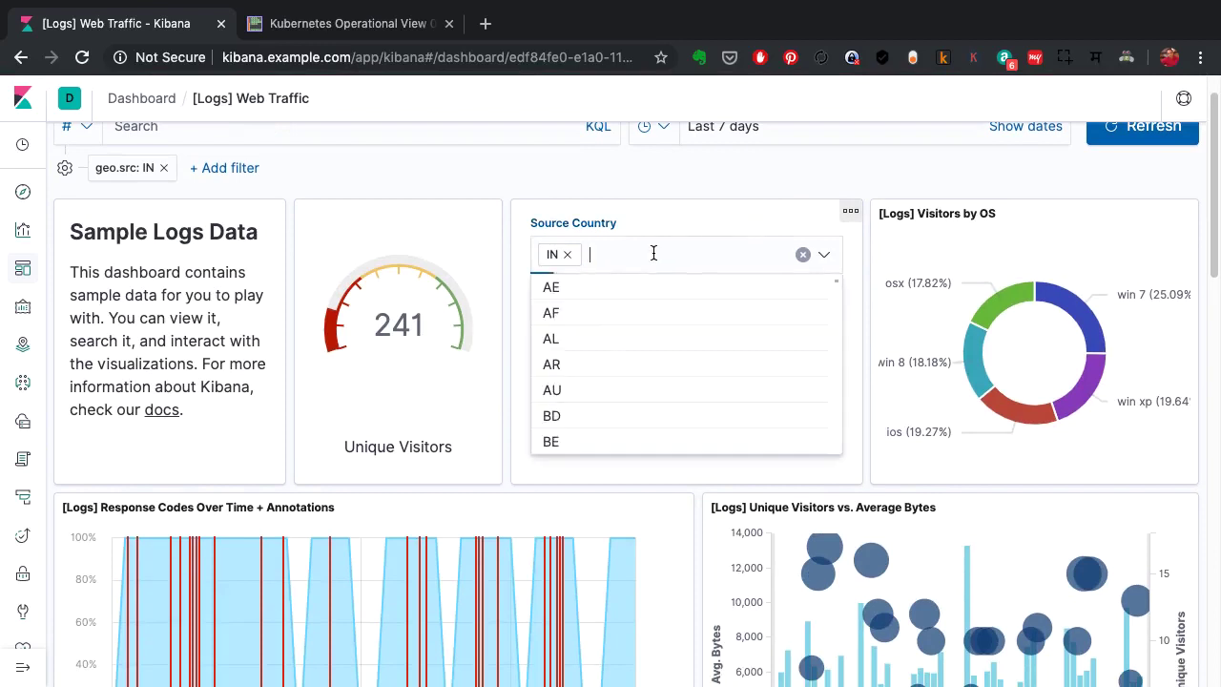
{"action": "key", "text": "BackSpace"}
{"action": "left_click", "coordinate": [614, 317]}
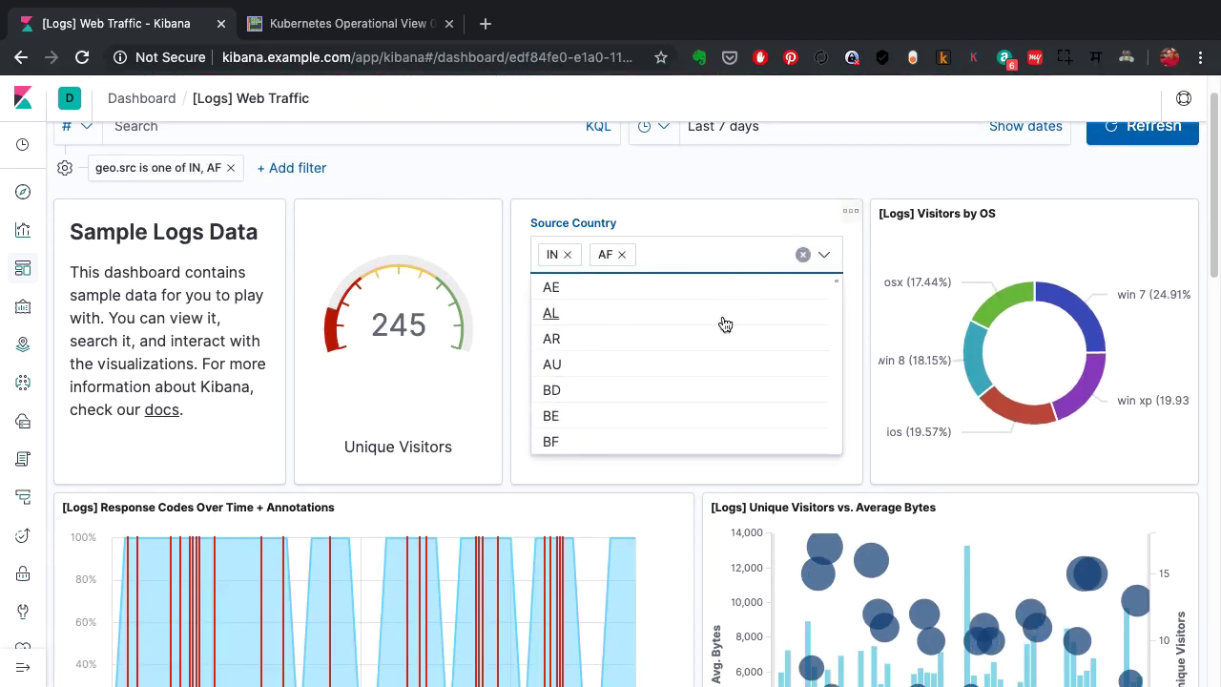
{"action": "left_click", "coordinate": [561, 366]}
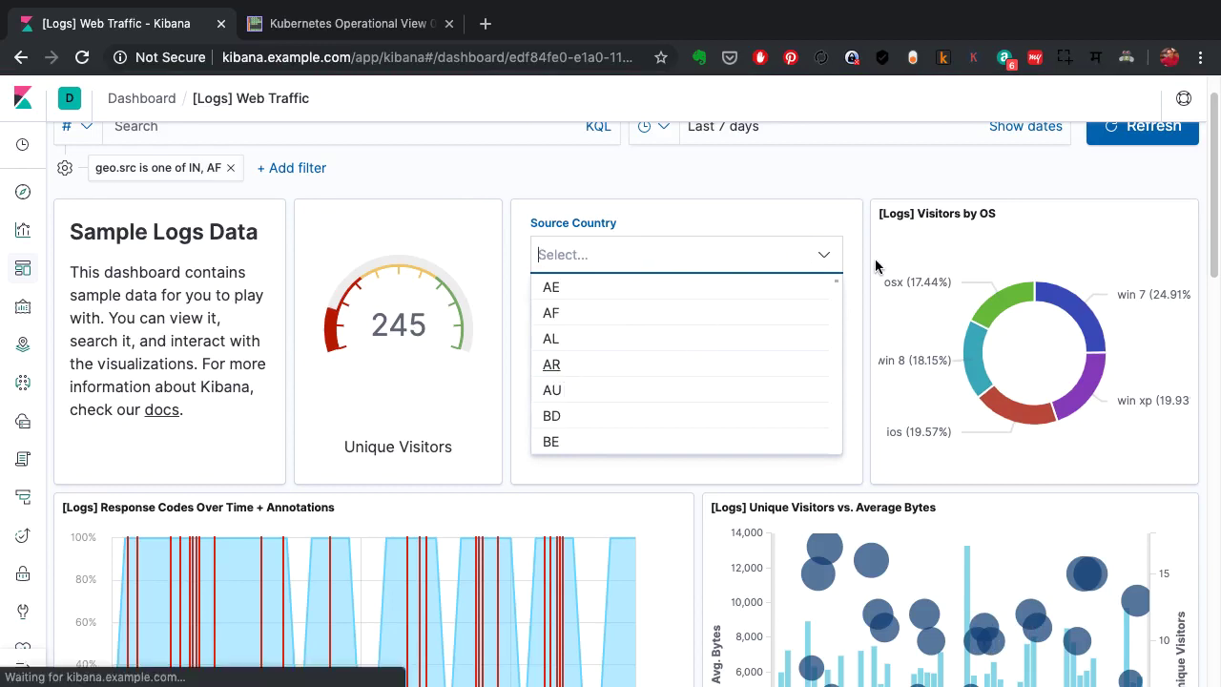
{"action": "left_click", "coordinate": [795, 219]}
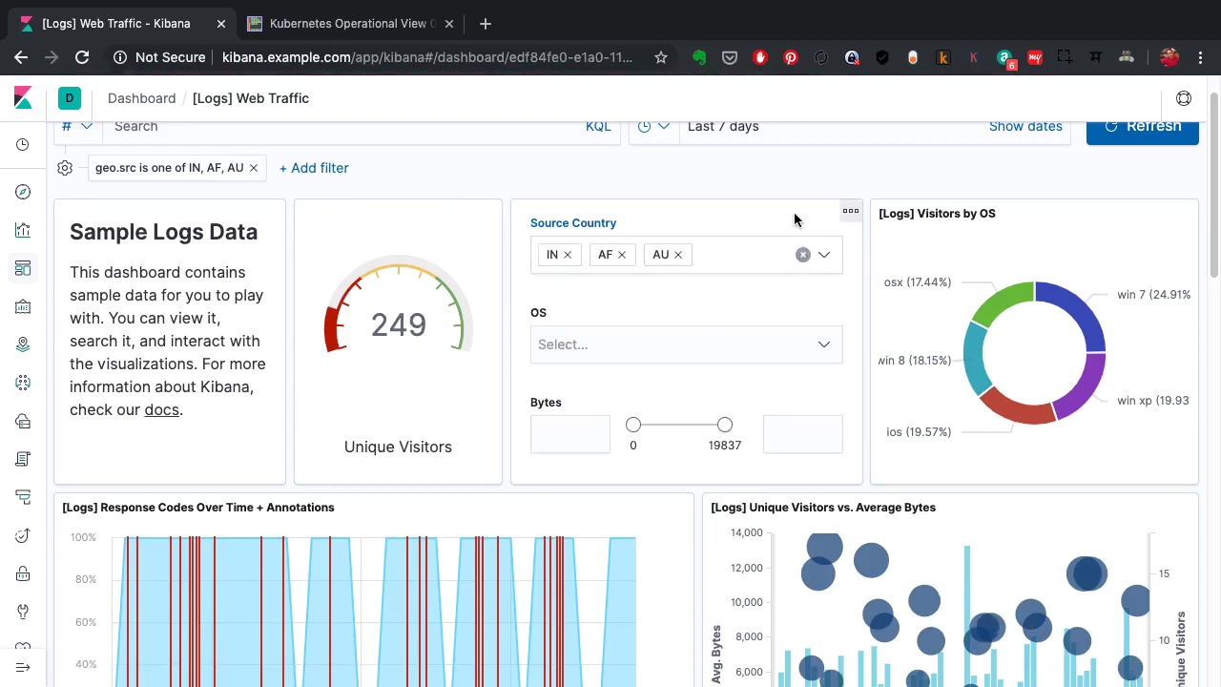
{"action": "left_click", "coordinate": [738, 343]}
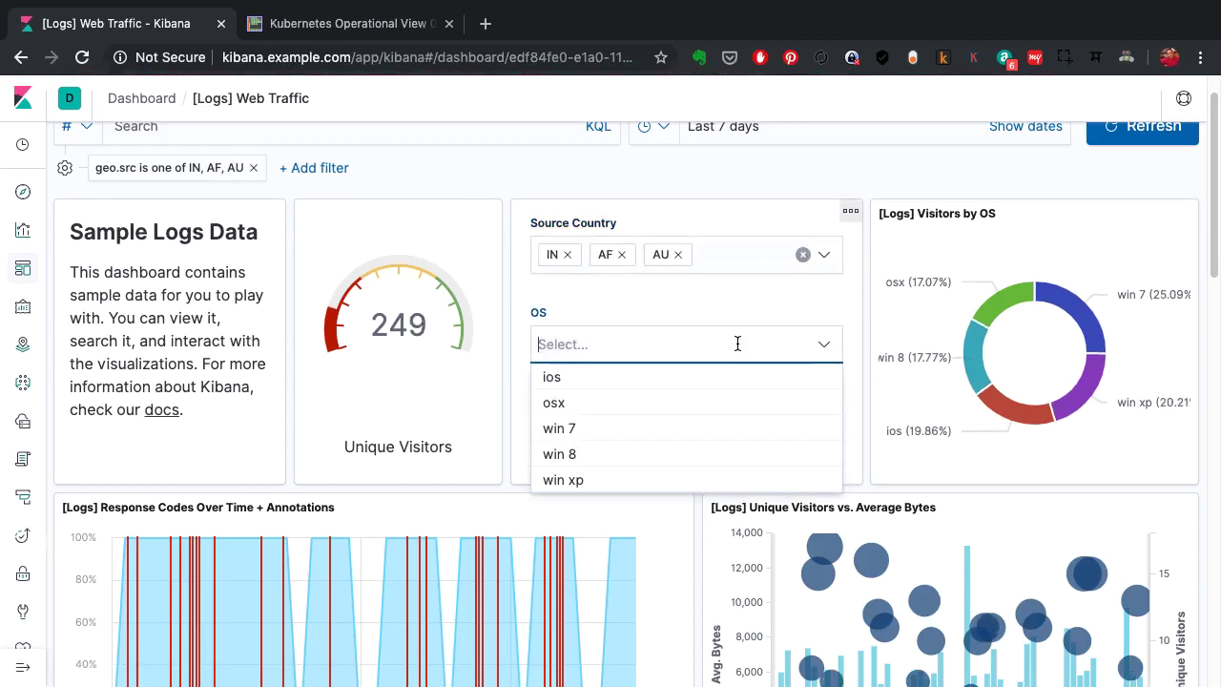
{"action": "left_click", "coordinate": [550, 408]}
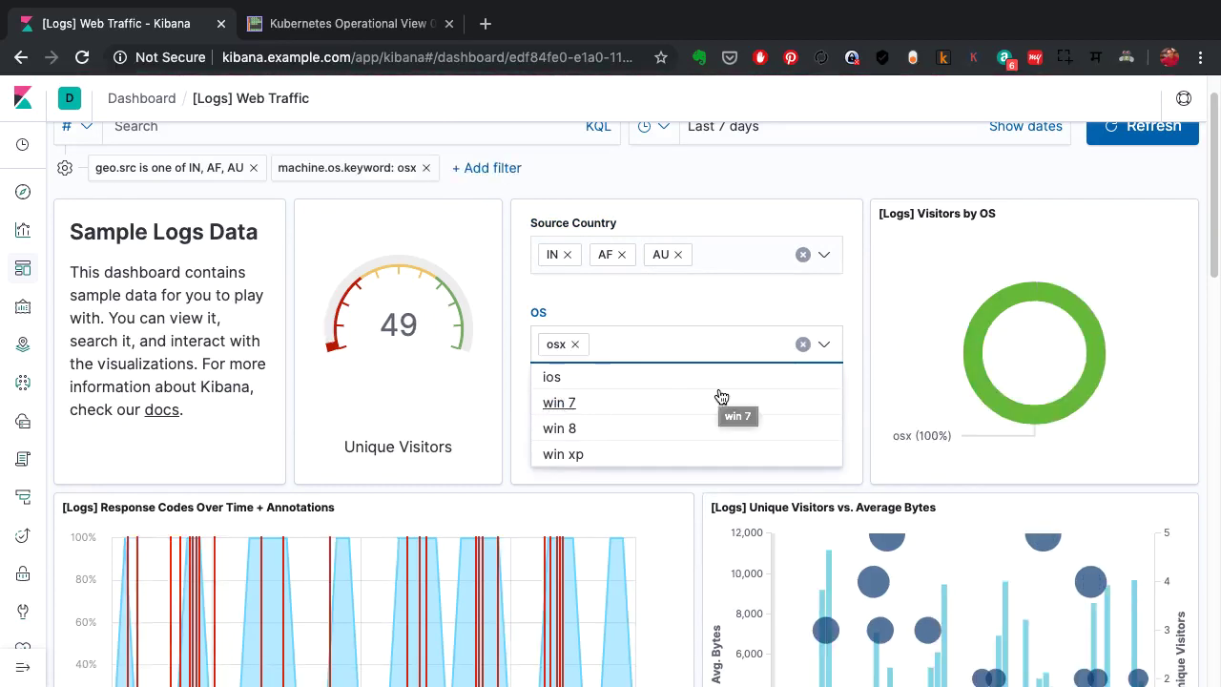
{"action": "left_click", "coordinate": [575, 345]}
{"action": "left_click", "coordinate": [678, 255]}
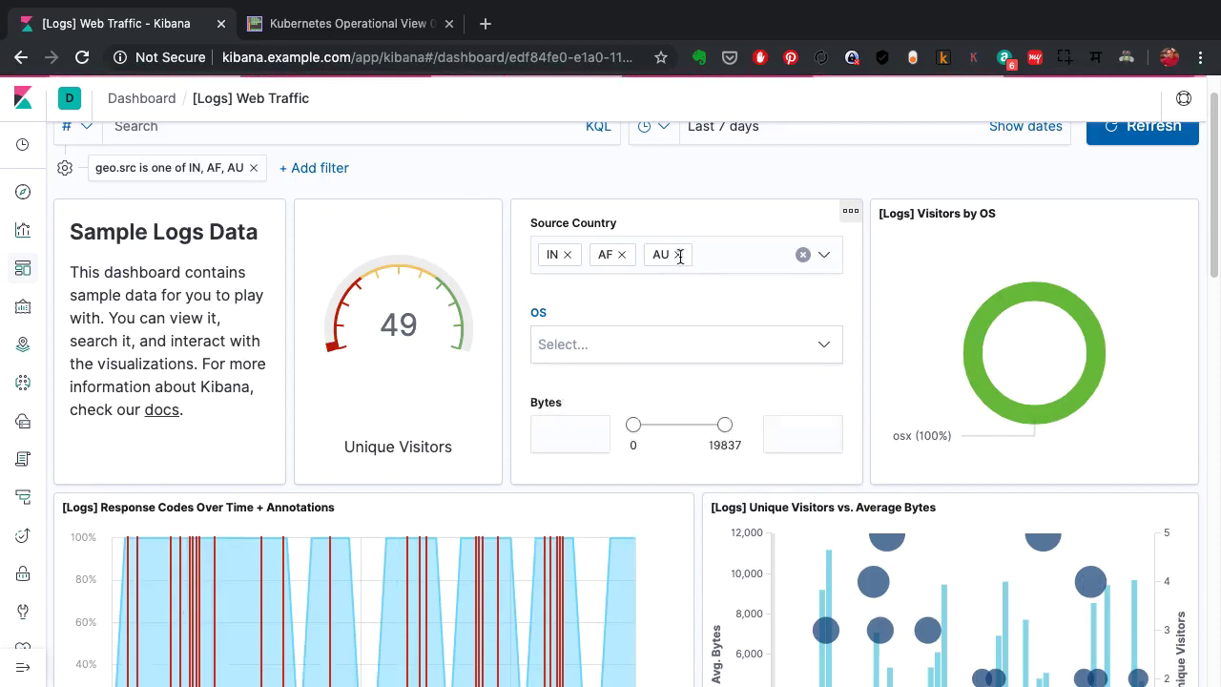
{"action": "left_click", "coordinate": [623, 256]}
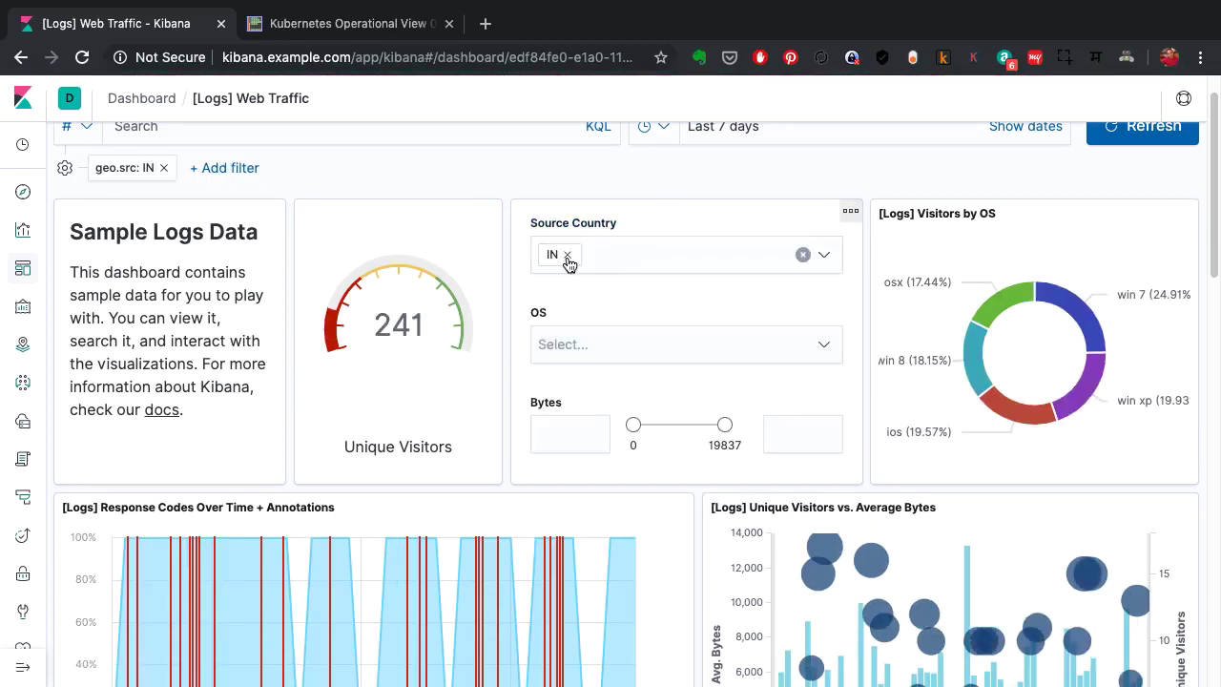
{"action": "left_click", "coordinate": [567, 256]}
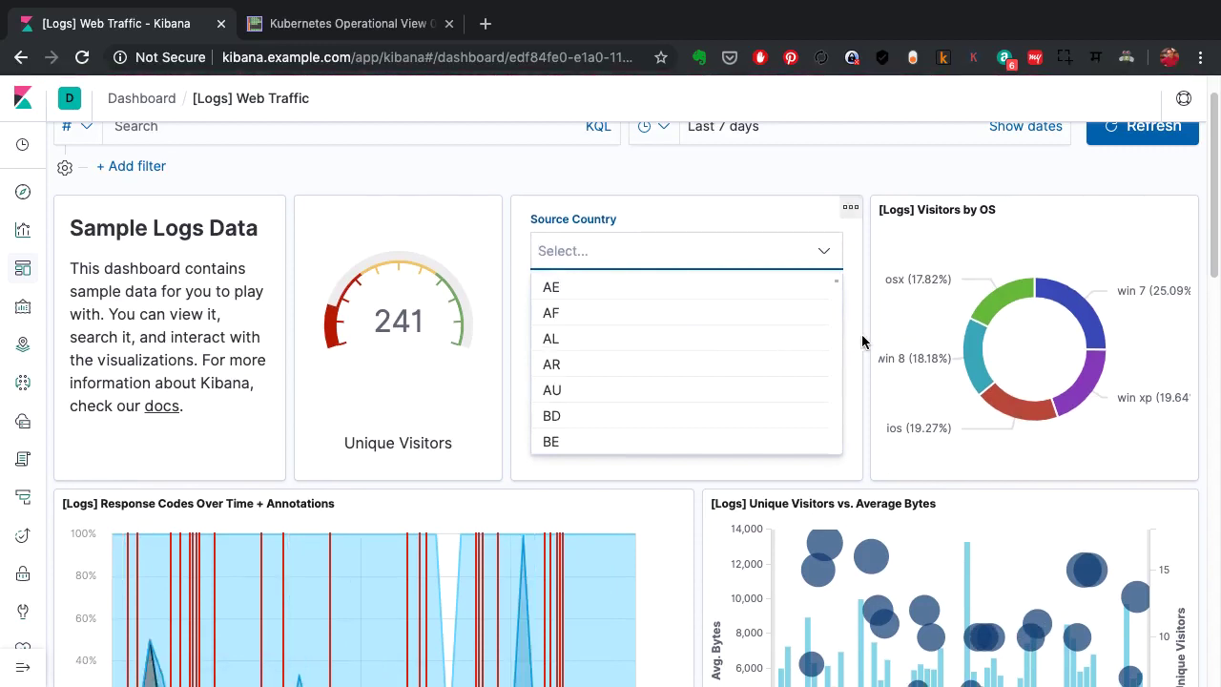
Scroll the Web Traffic dashboard past the heatmap and Sankey chart to the Total Requests and Bytes map.
{"action": "scroll", "coordinate": [862, 334], "scroll_direction": "down", "scroll_amount": 1}
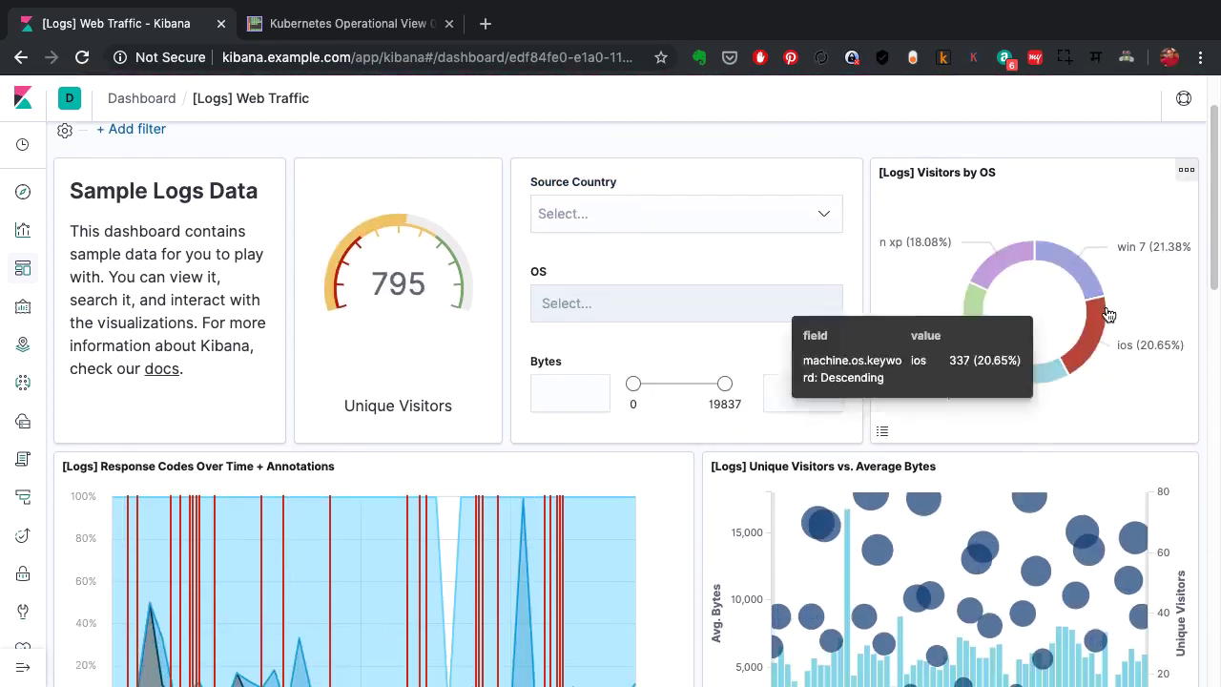
{"action": "mouse_move", "coordinate": [1053, 370]}
{"action": "scroll", "coordinate": [1053, 369], "scroll_direction": "down", "scroll_amount": 2}
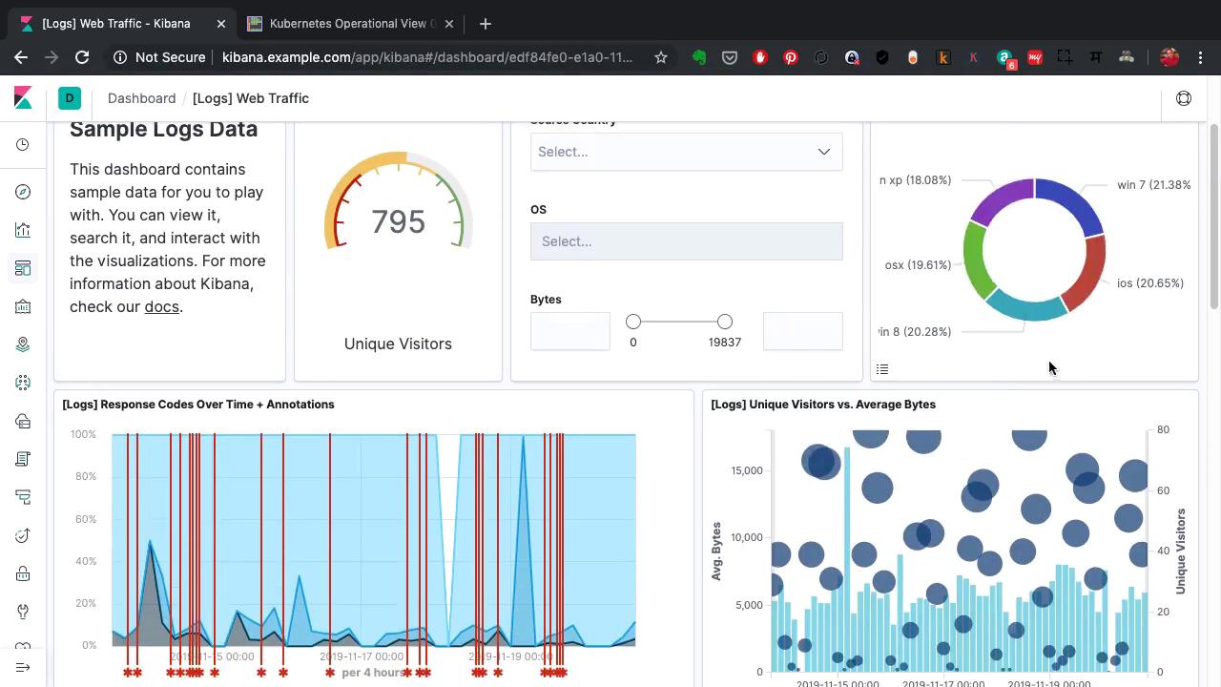
{"action": "scroll", "coordinate": [1078, 330], "scroll_direction": "down", "scroll_amount": 3}
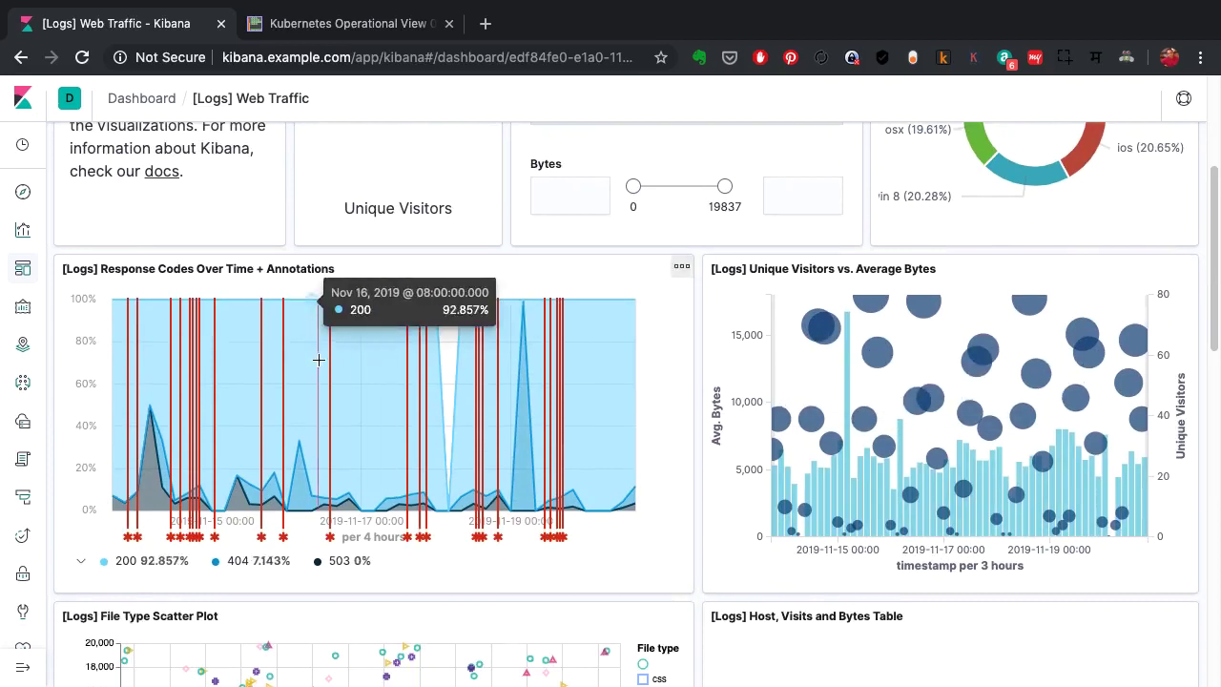
{"action": "scroll", "coordinate": [401, 363], "scroll_direction": "down", "scroll_amount": 1}
{"action": "scroll", "coordinate": [404, 365], "scroll_direction": "down", "scroll_amount": 1}
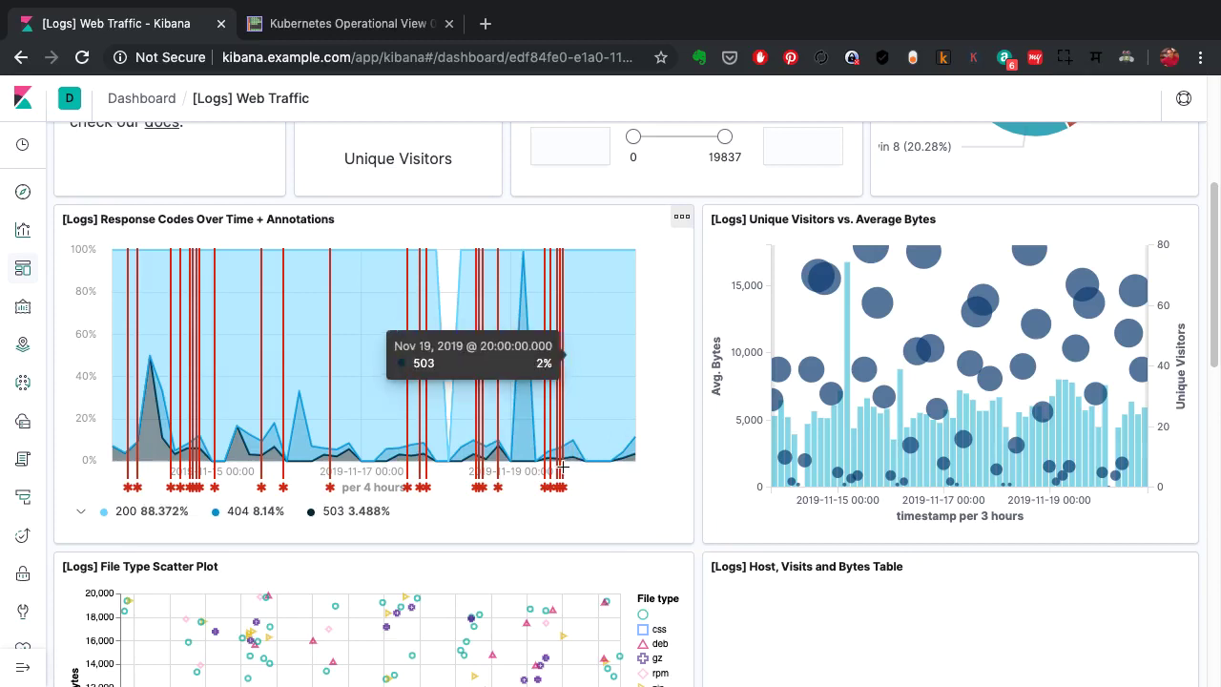
{"action": "scroll", "coordinate": [555, 465], "scroll_direction": "down", "scroll_amount": 1}
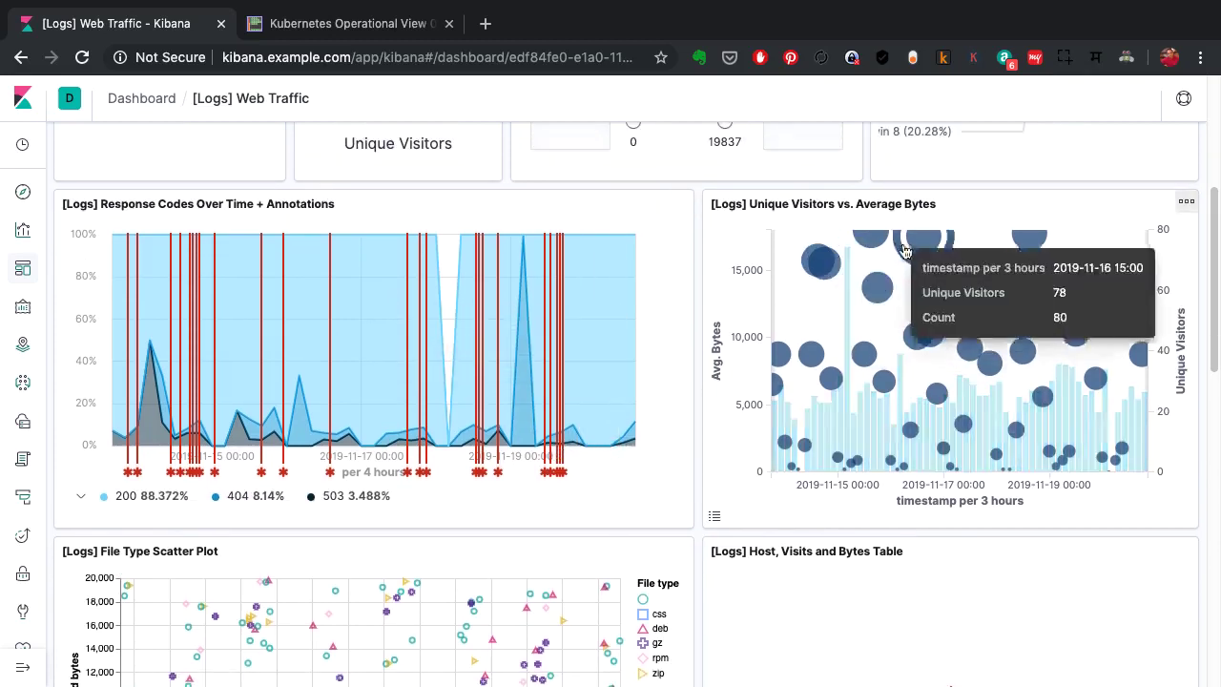
{"action": "scroll", "coordinate": [906, 273], "scroll_direction": "down", "scroll_amount": 4}
{"action": "scroll", "coordinate": [906, 272], "scroll_direction": "down", "scroll_amount": 5}
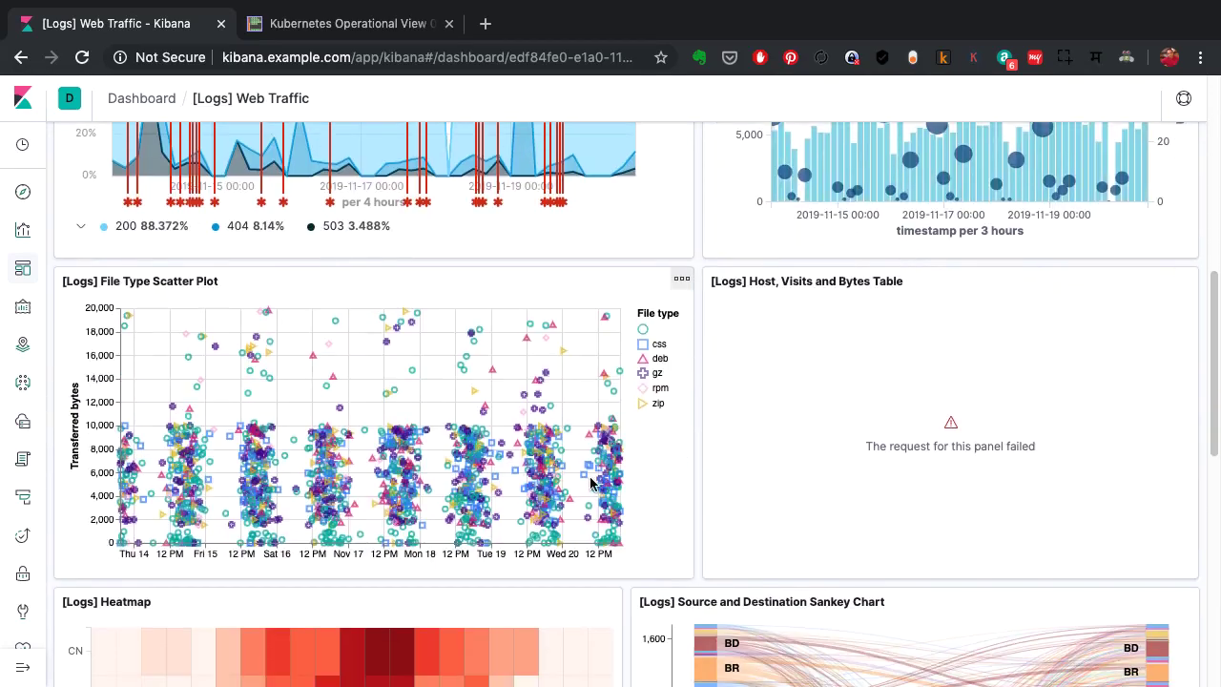
{"action": "scroll", "coordinate": [585, 482], "scroll_direction": "down", "scroll_amount": 5}
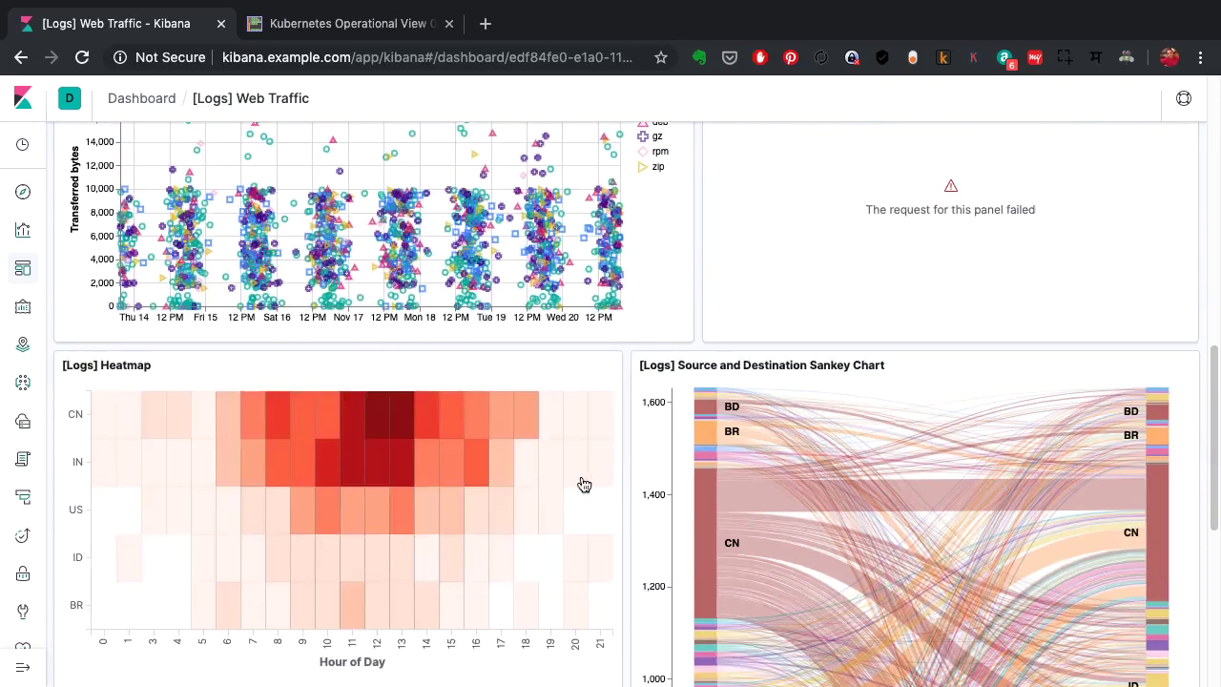
{"action": "mouse_move", "coordinate": [405, 432]}
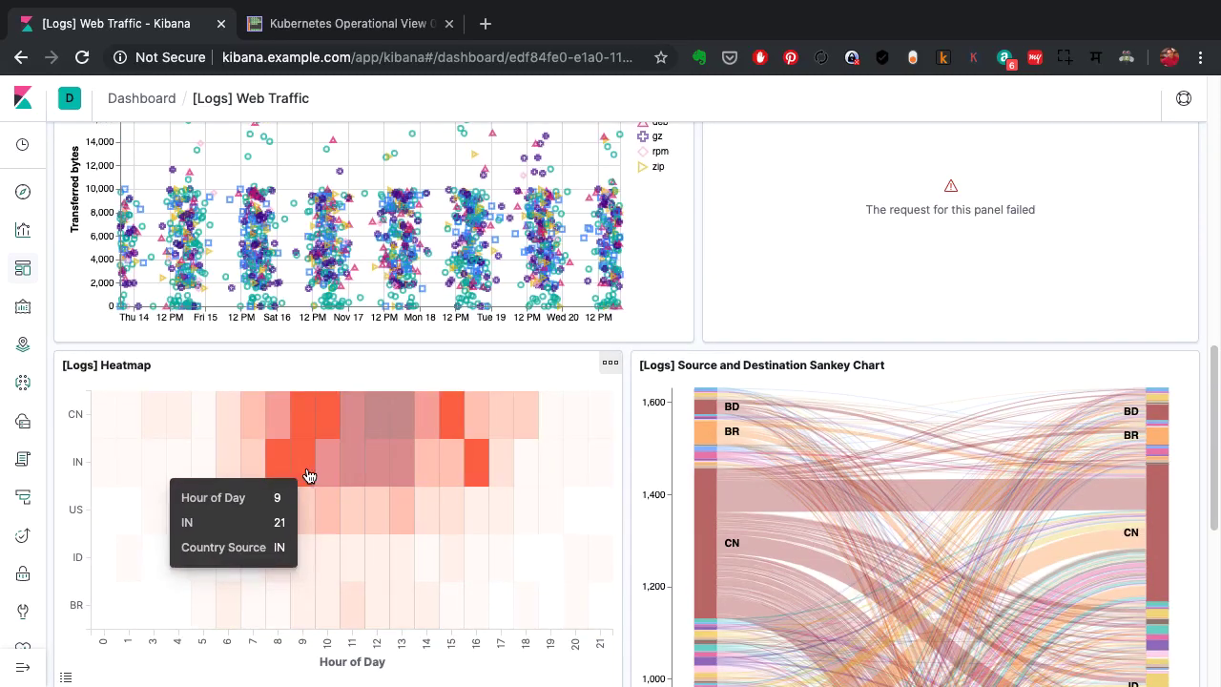
{"action": "scroll", "coordinate": [561, 555], "scroll_direction": "down", "scroll_amount": 2}
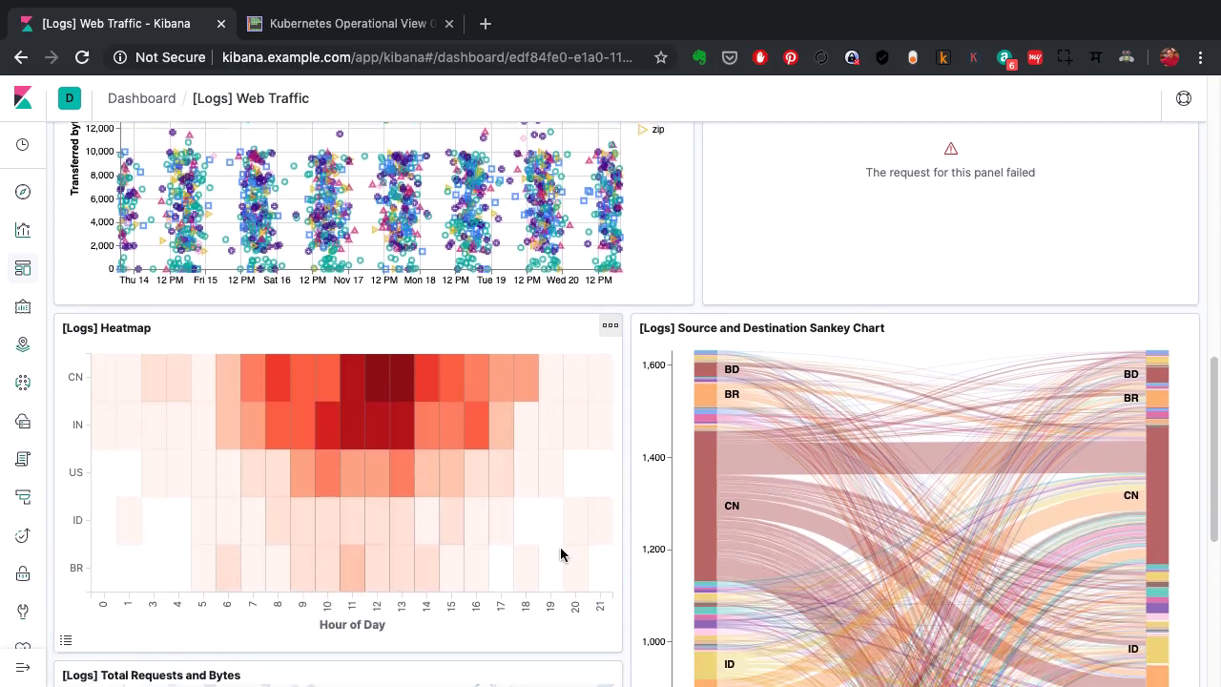
{"action": "scroll", "coordinate": [653, 528], "scroll_direction": "down", "scroll_amount": 3}
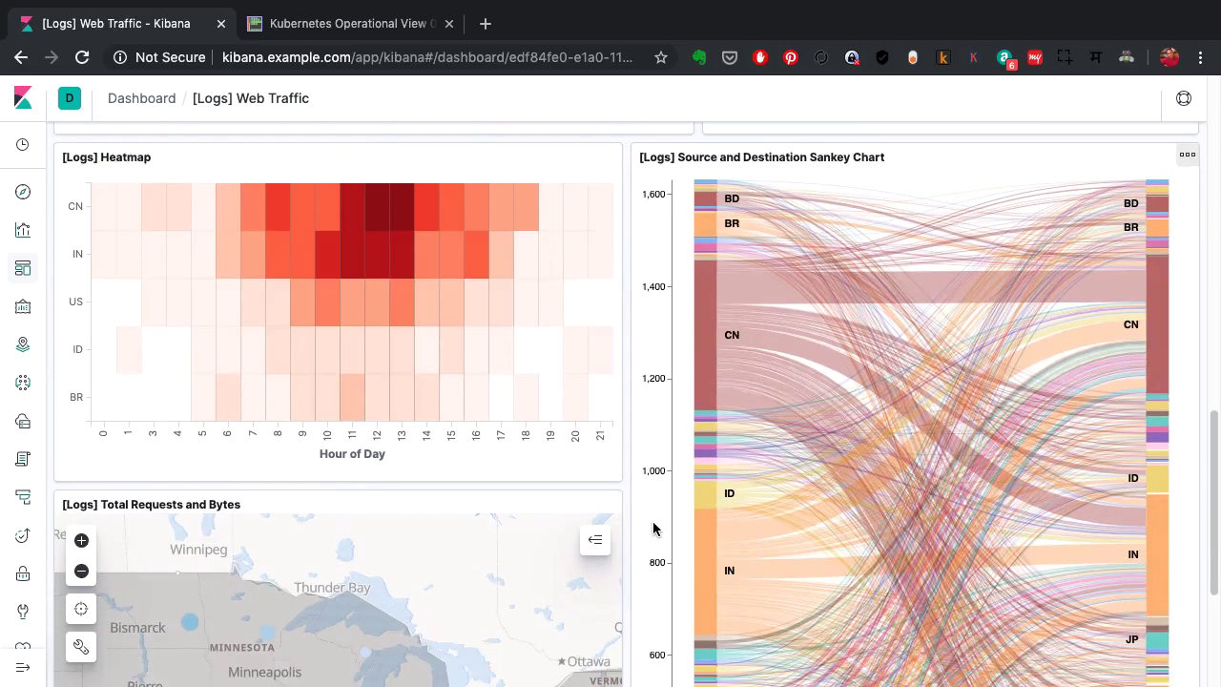
{"action": "scroll", "coordinate": [668, 523], "scroll_direction": "down", "scroll_amount": 2}
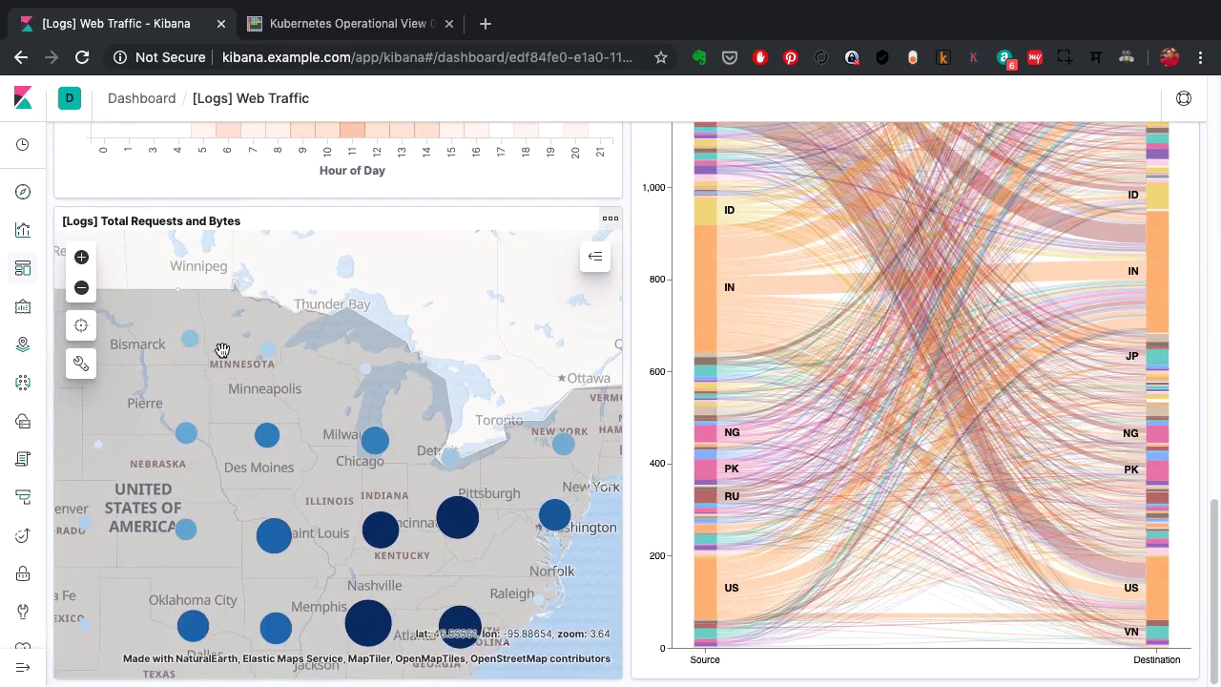
{"action": "mouse_move", "coordinate": [224, 350]}
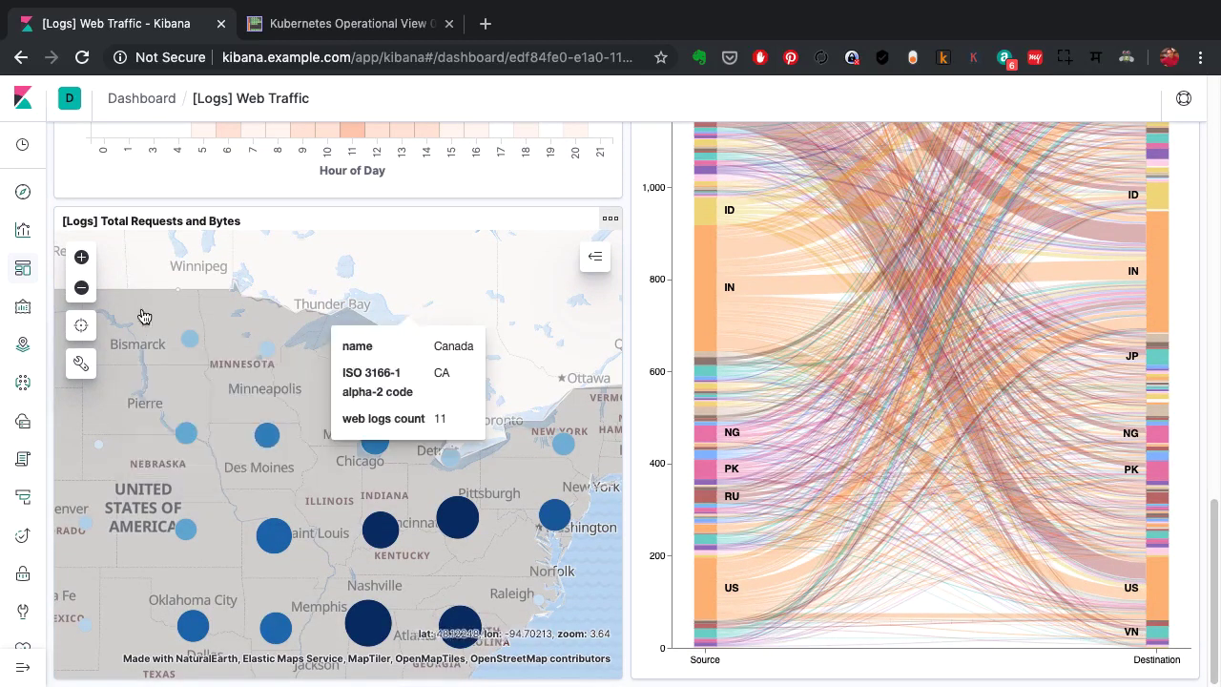
{"action": "left_click", "coordinate": [81, 289]}
{"action": "left_click", "coordinate": [81, 289]}
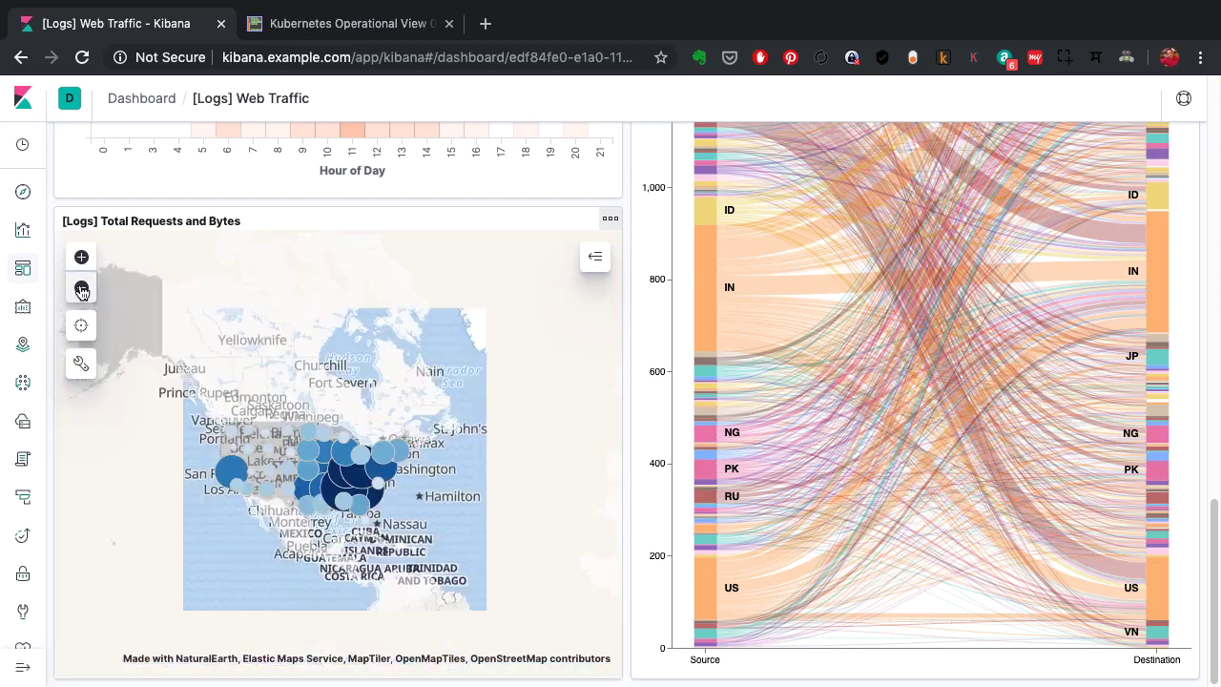
{"action": "left_click", "coordinate": [82, 290]}
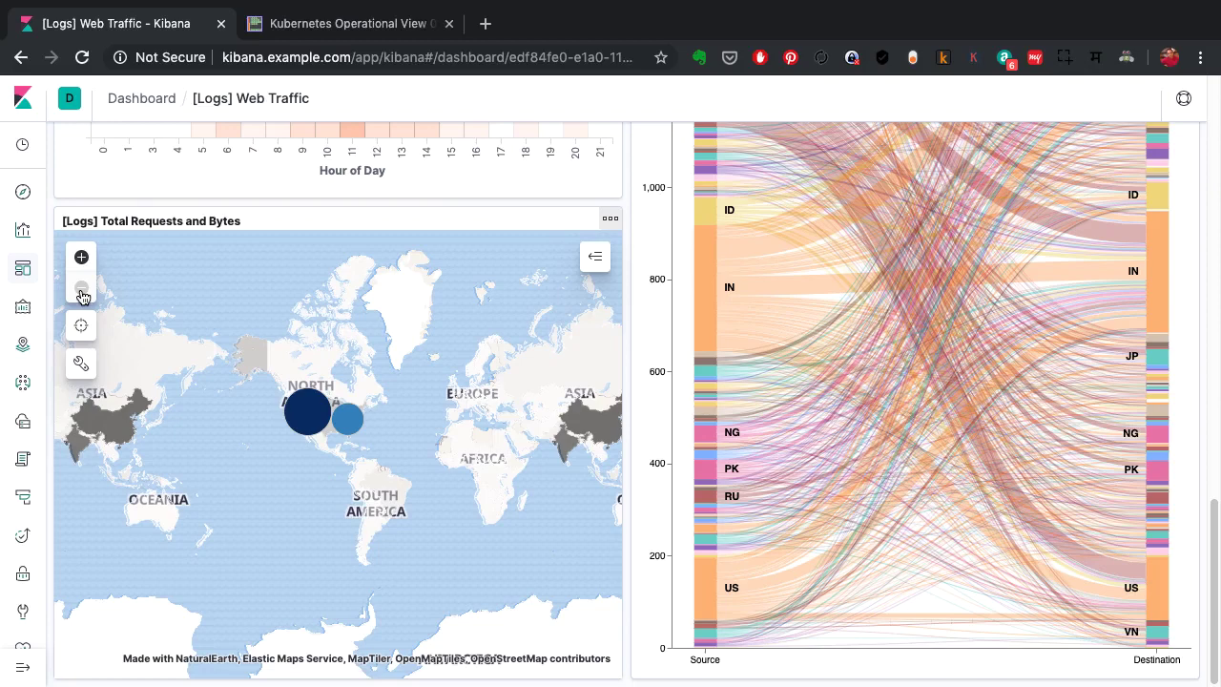
{"action": "left_click_drag", "start_coordinate": [518, 458], "coordinate": [406, 501]}
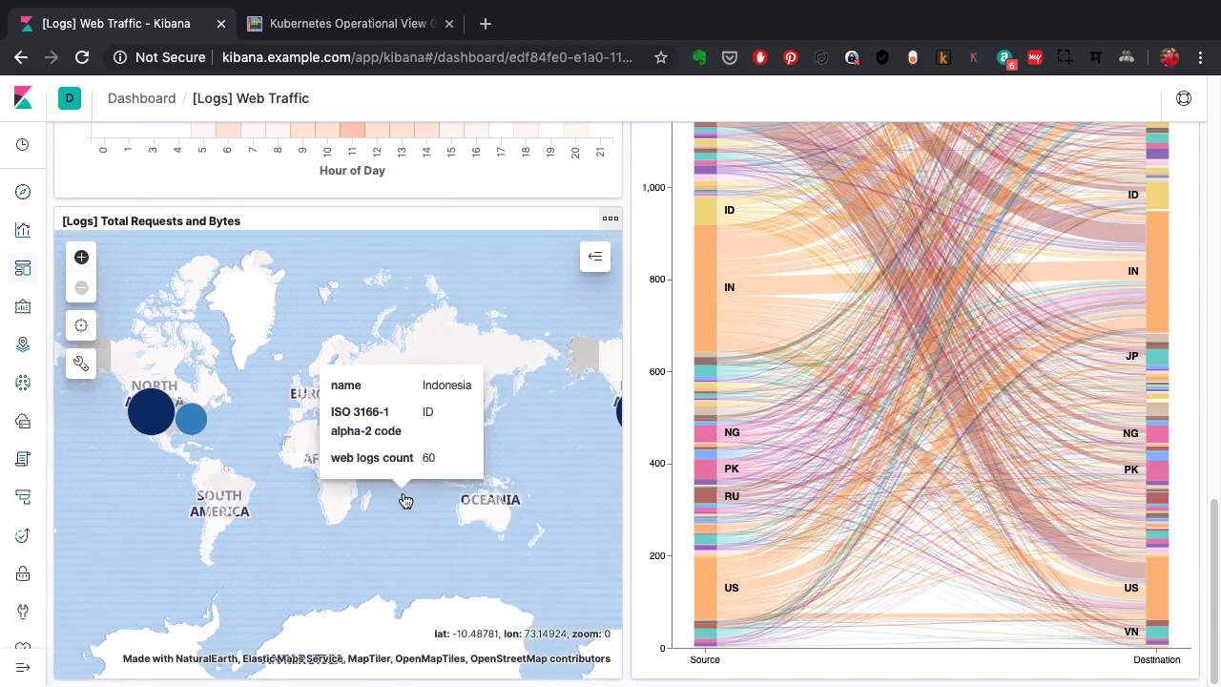
{"action": "double_click", "coordinate": [410, 456]}
{"action": "scroll", "coordinate": [548, 442], "scroll_direction": "up", "scroll_amount": 1}
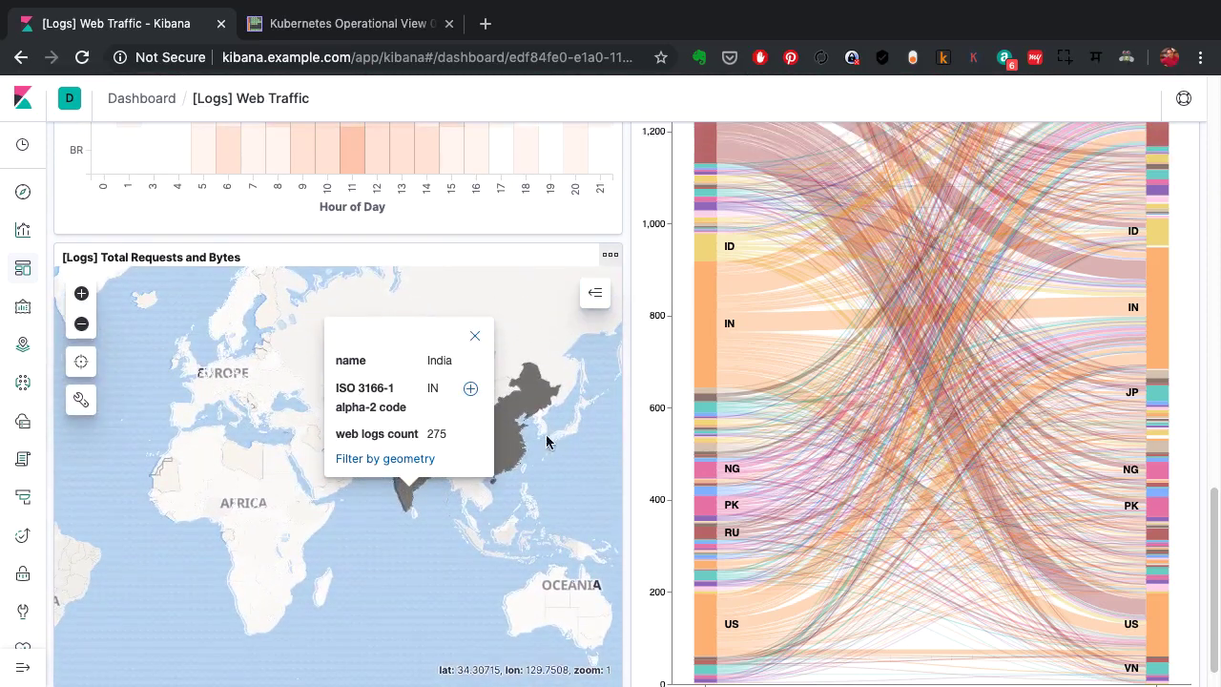
{"action": "scroll", "coordinate": [375, 483], "scroll_direction": "up", "scroll_amount": 3}
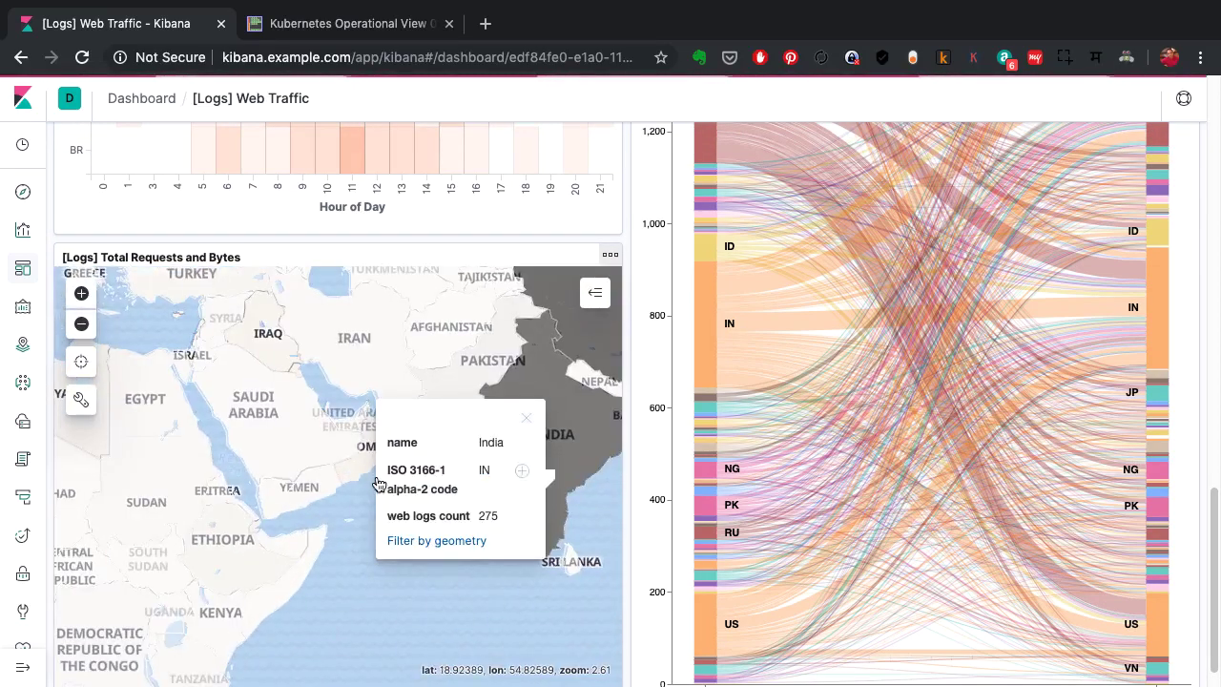
{"action": "left_click_drag", "start_coordinate": [333, 471], "coordinate": [163, 464]}
{"action": "left_click_drag", "start_coordinate": [254, 518], "coordinate": [199, 588]}
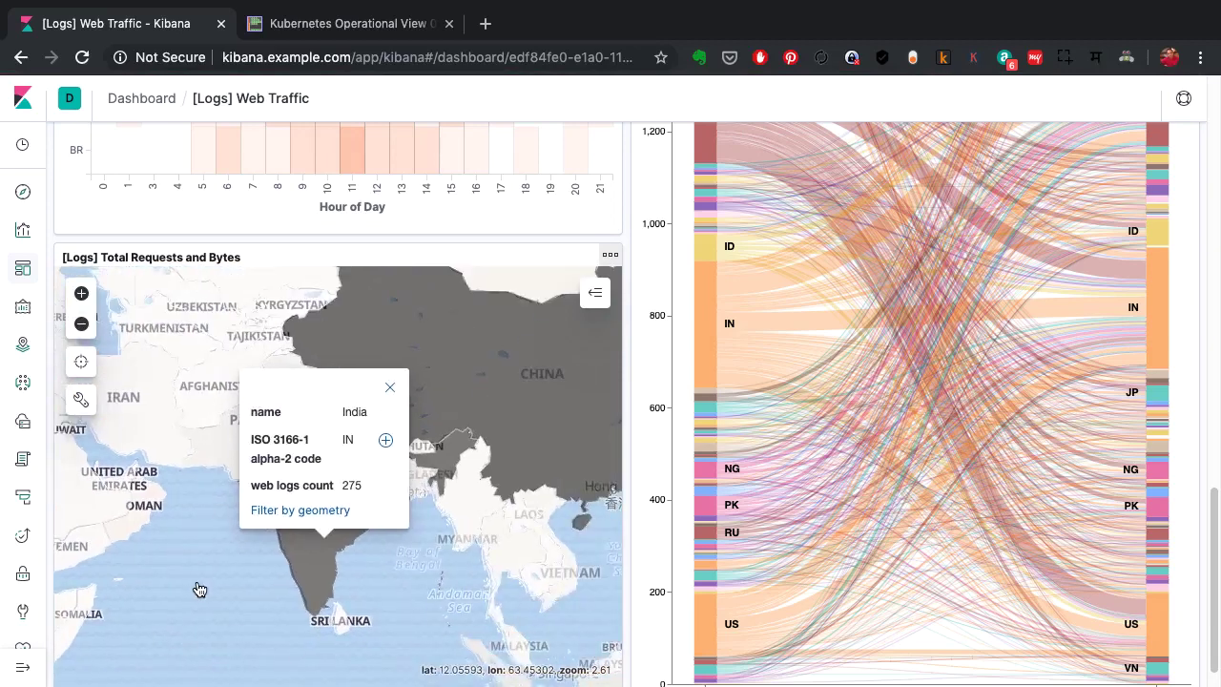
{"action": "left_click", "coordinate": [82, 295]}
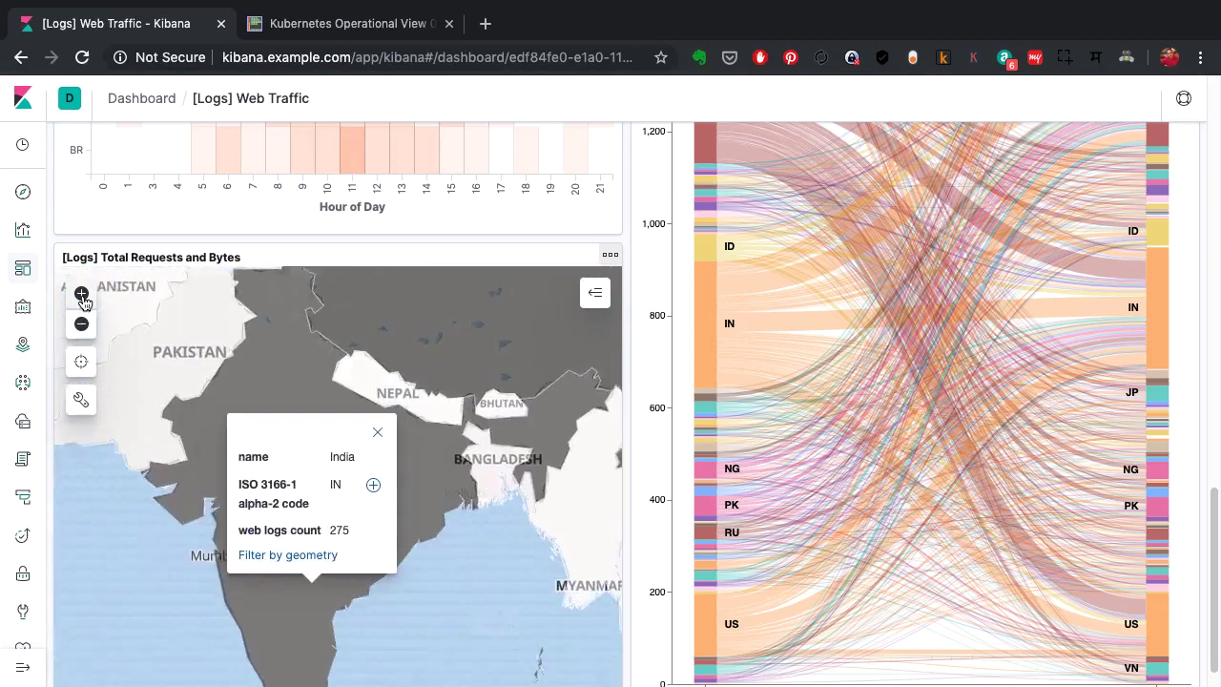
{"action": "left_click", "coordinate": [82, 295]}
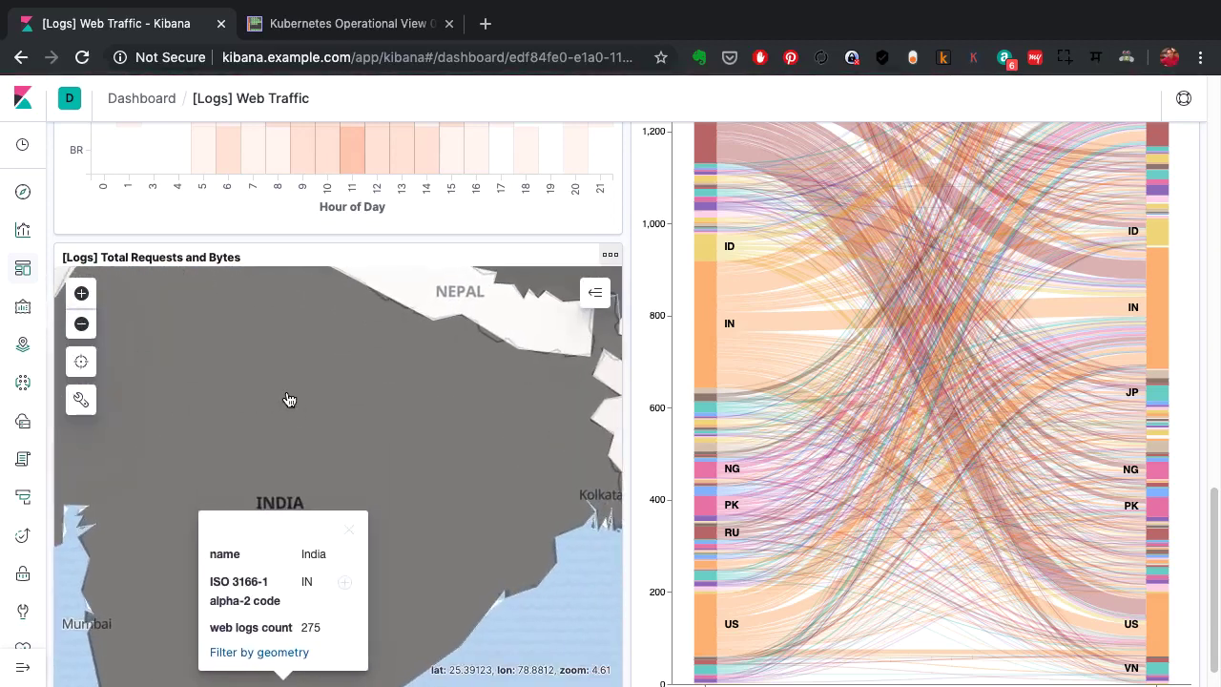
{"action": "left_click", "coordinate": [349, 530]}
{"action": "left_click_drag", "start_coordinate": [409, 523], "coordinate": [502, 363]}
{"action": "mouse_move", "coordinate": [496, 388]}
{"action": "scroll", "coordinate": [496, 389], "scroll_direction": "down", "scroll_amount": 1}
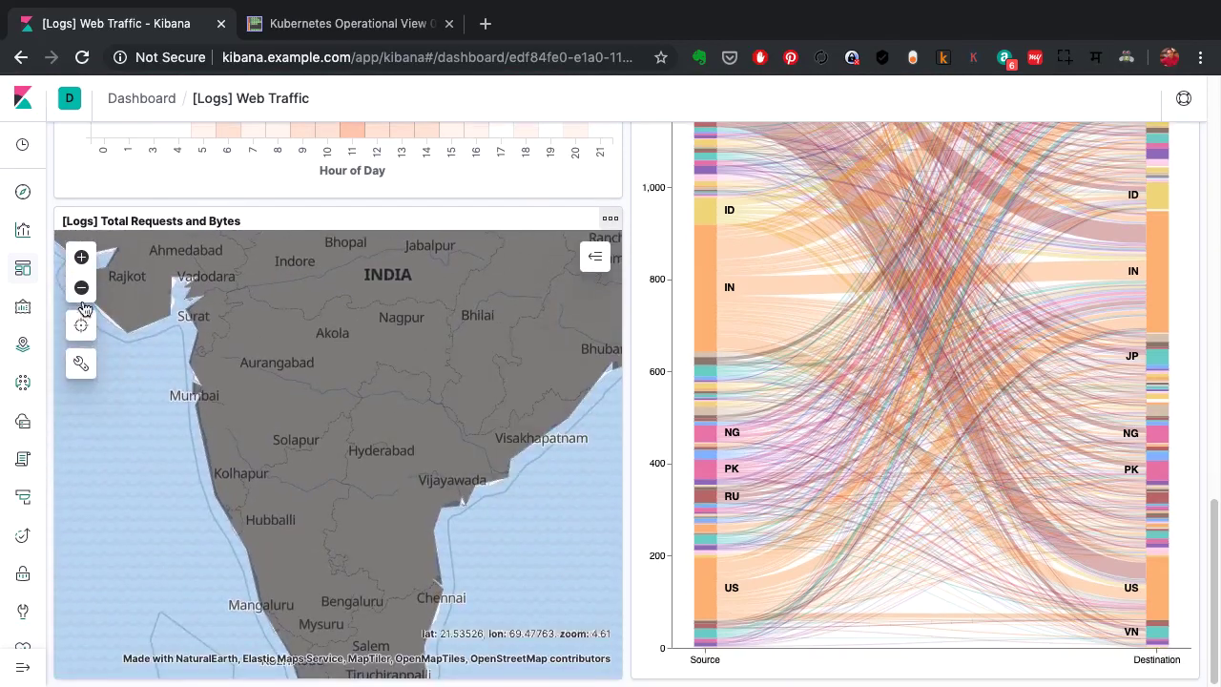
{"action": "left_click", "coordinate": [81, 288]}
{"action": "left_click", "coordinate": [81, 288]}
{"action": "left_click", "coordinate": [81, 288]}
{"action": "left_click", "coordinate": [81, 288]}
{"action": "left_click", "coordinate": [81, 288]}
{"action": "left_click", "coordinate": [81, 289]}
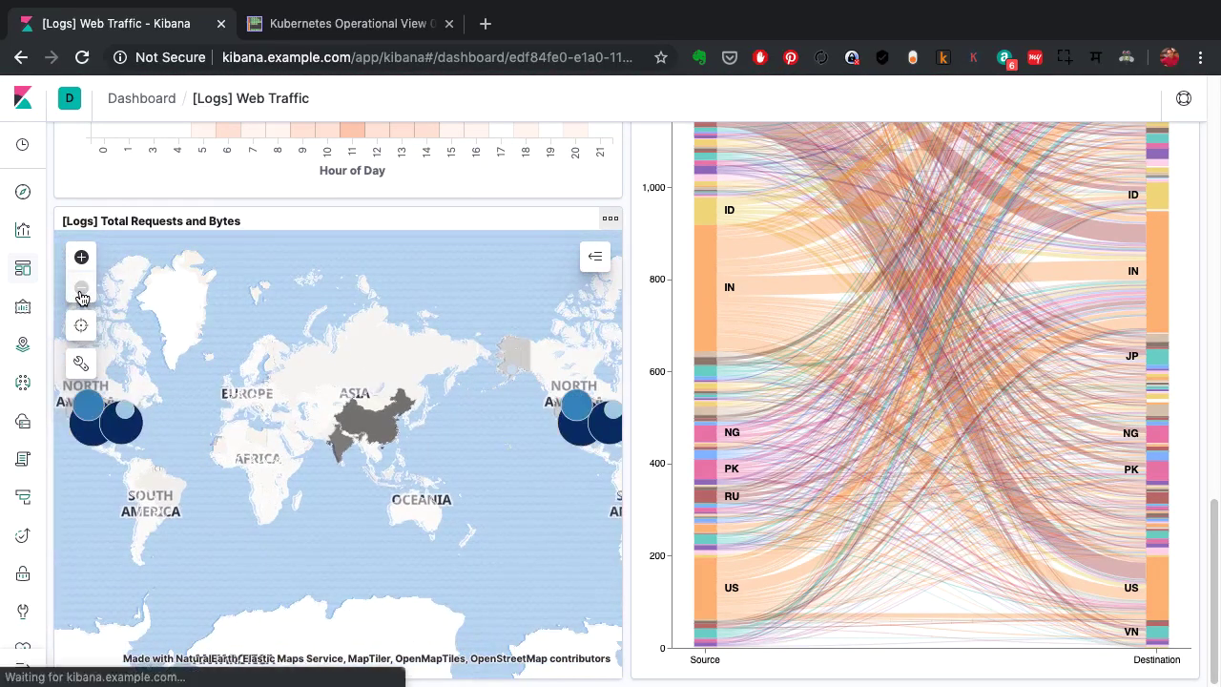
{"action": "left_click_drag", "start_coordinate": [546, 465], "coordinate": [327, 477]}
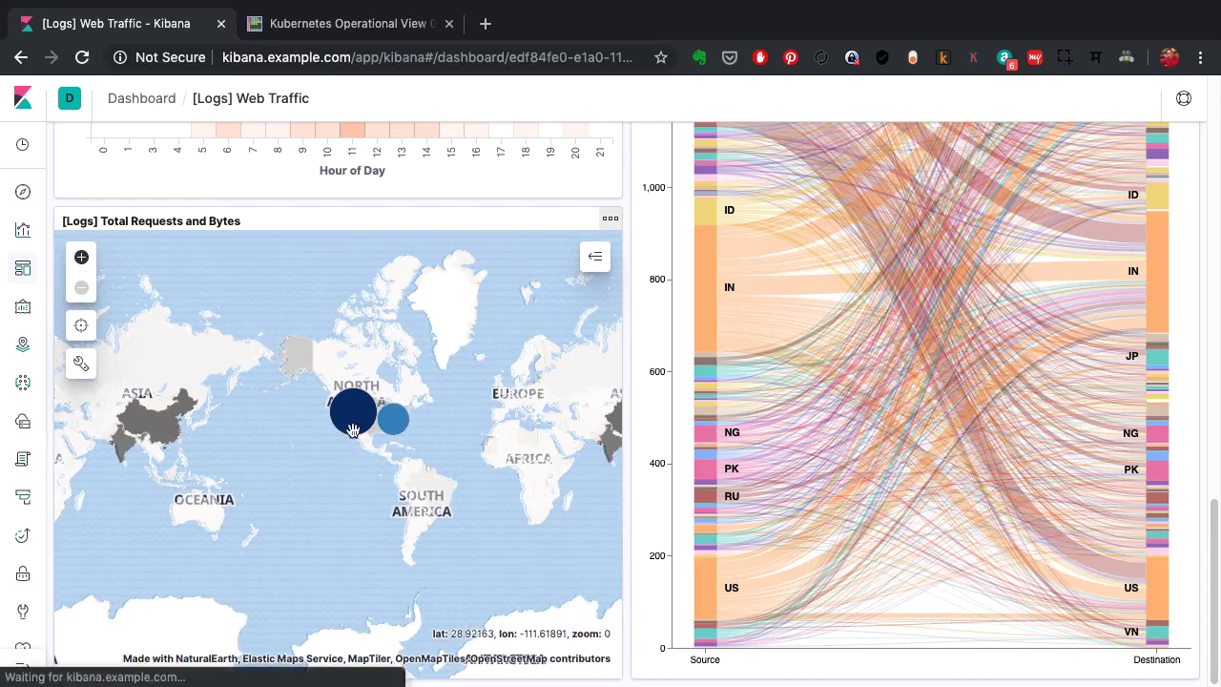
{"action": "mouse_move", "coordinate": [353, 434]}
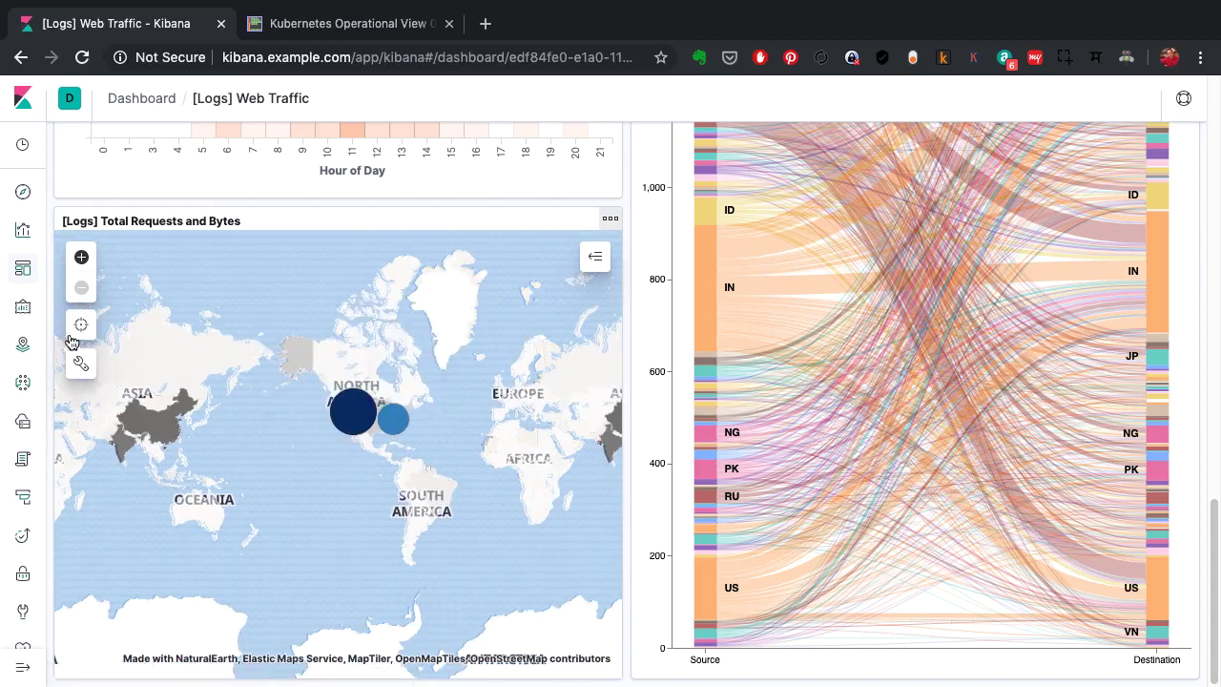
{"action": "left_click", "coordinate": [82, 257]}
{"action": "left_click", "coordinate": [82, 258]}
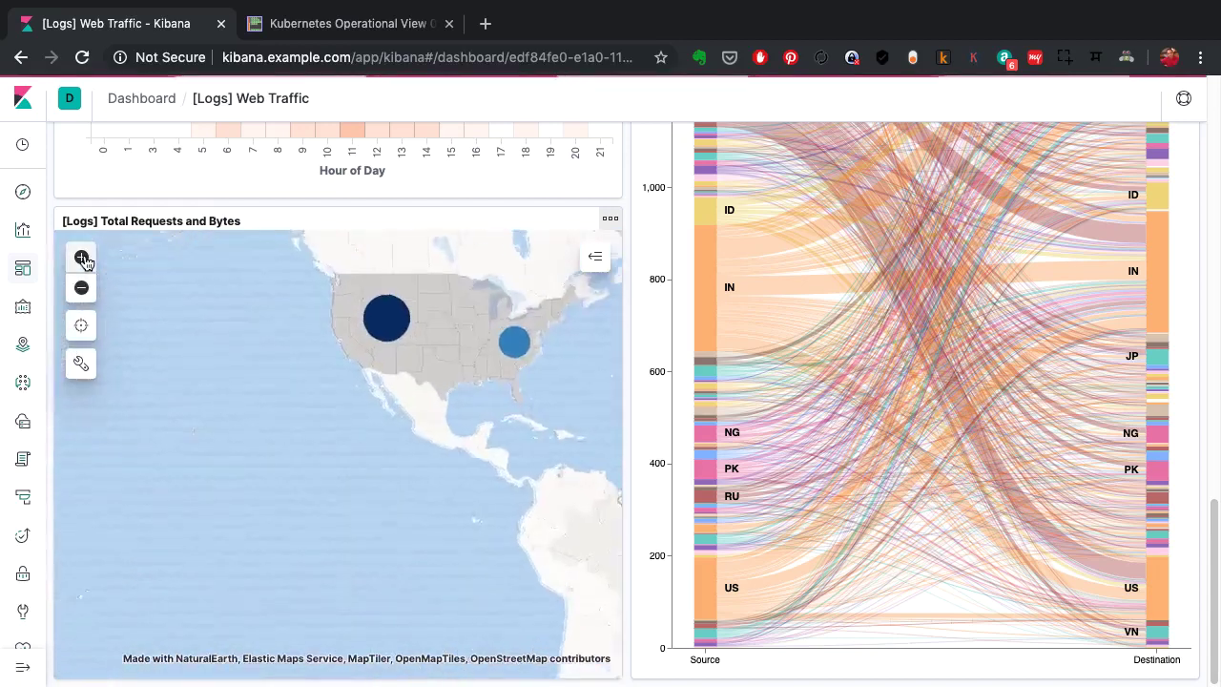
{"action": "left_click", "coordinate": [82, 258]}
{"action": "left_click", "coordinate": [82, 257]}
{"action": "scroll", "coordinate": [254, 346], "scroll_direction": "down", "scroll_amount": 3}
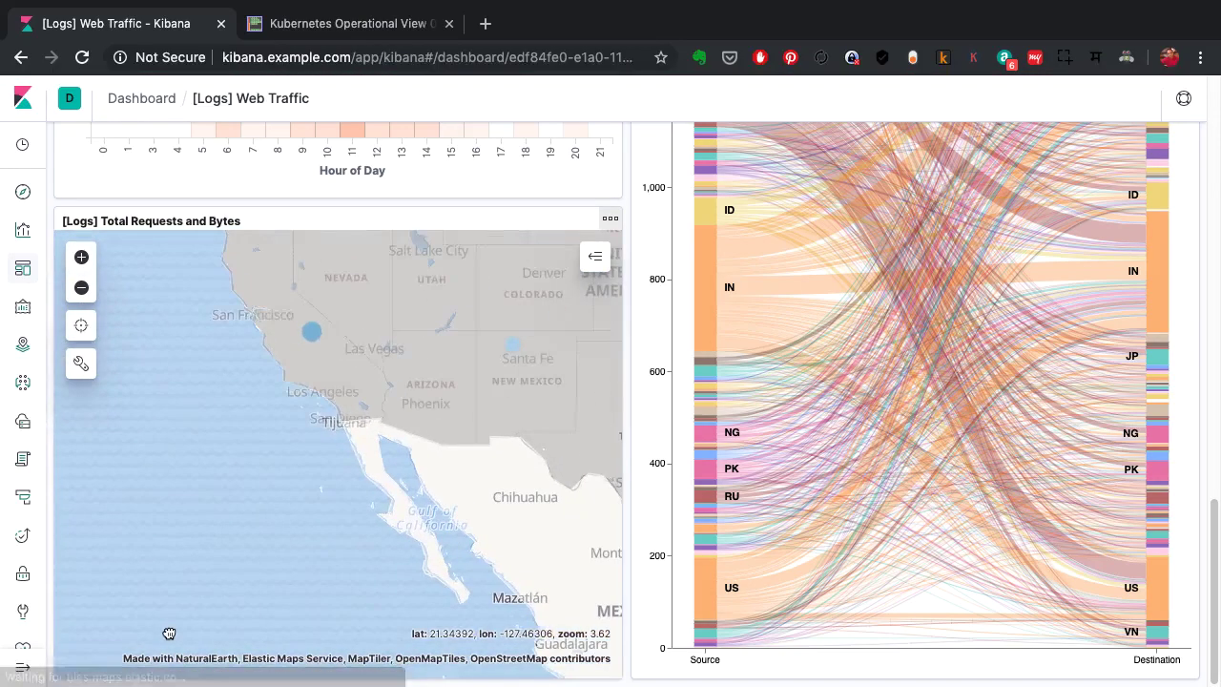
{"action": "left_click_drag", "start_coordinate": [169, 632], "coordinate": [276, 502]}
{"action": "scroll", "coordinate": [271, 506], "scroll_direction": "up", "scroll_amount": 1}
{"action": "scroll", "coordinate": [271, 507], "scroll_direction": "up", "scroll_amount": 3}
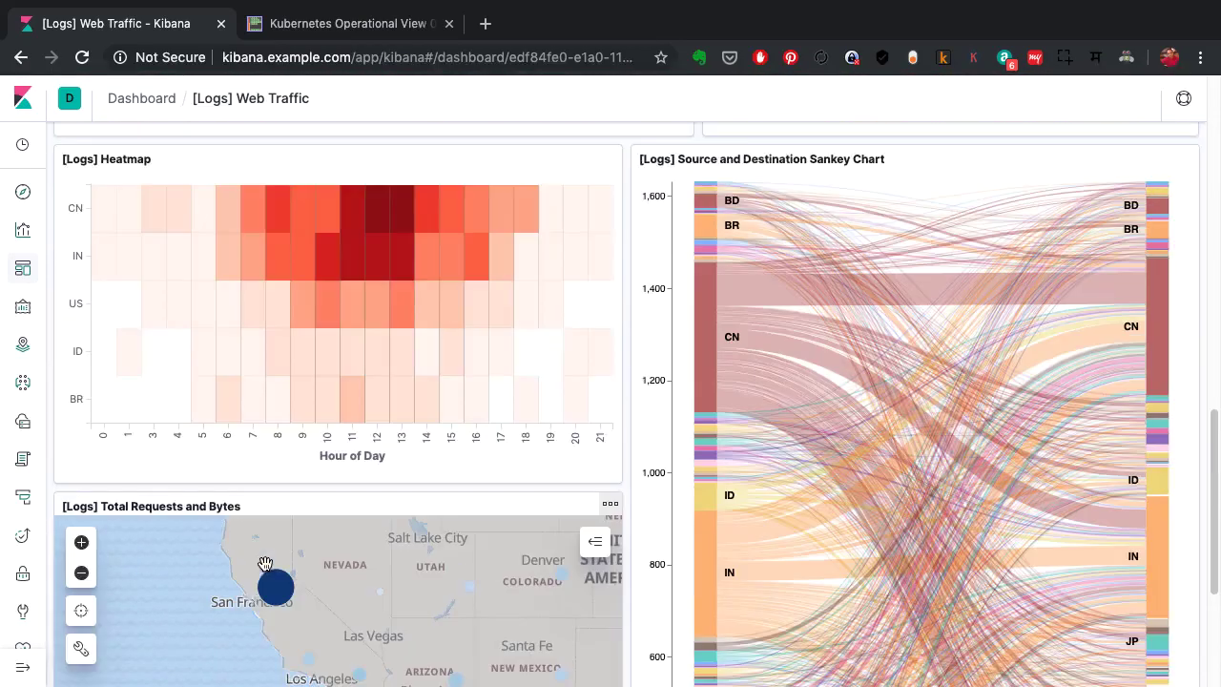
{"action": "scroll", "coordinate": [434, 570], "scroll_direction": "down", "scroll_amount": 2}
{"action": "left_click_drag", "start_coordinate": [431, 499], "coordinate": [234, 531]}
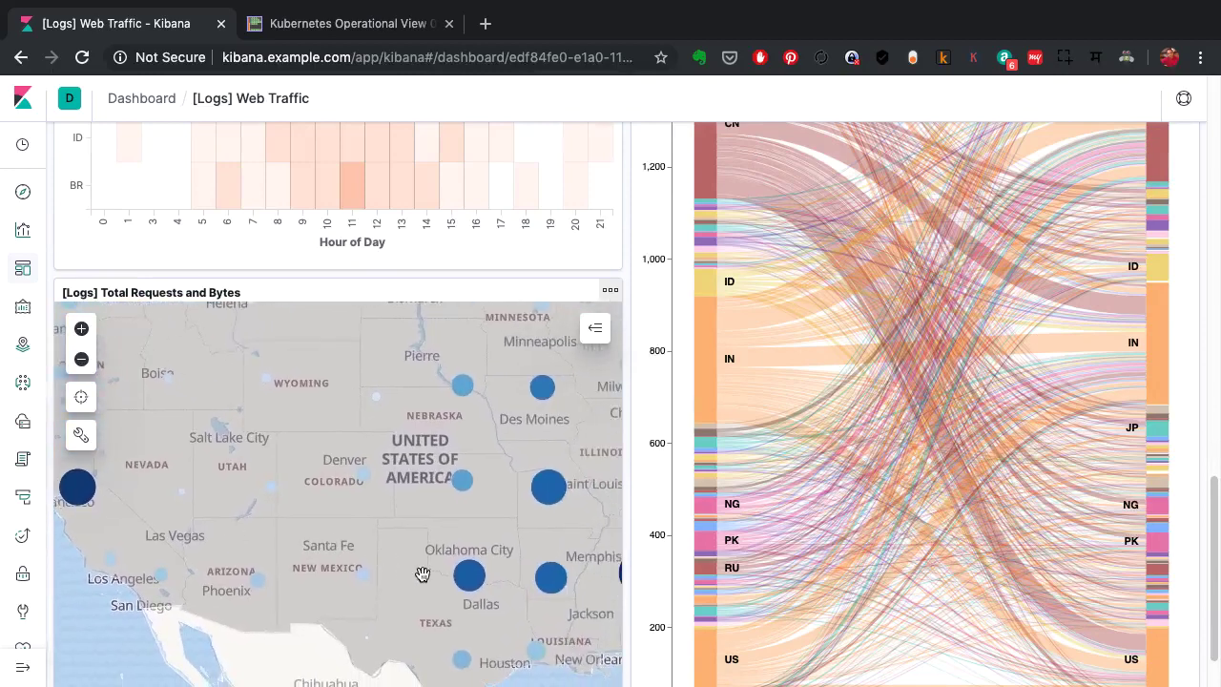
{"action": "left_click_drag", "start_coordinate": [434, 580], "coordinate": [337, 525]}
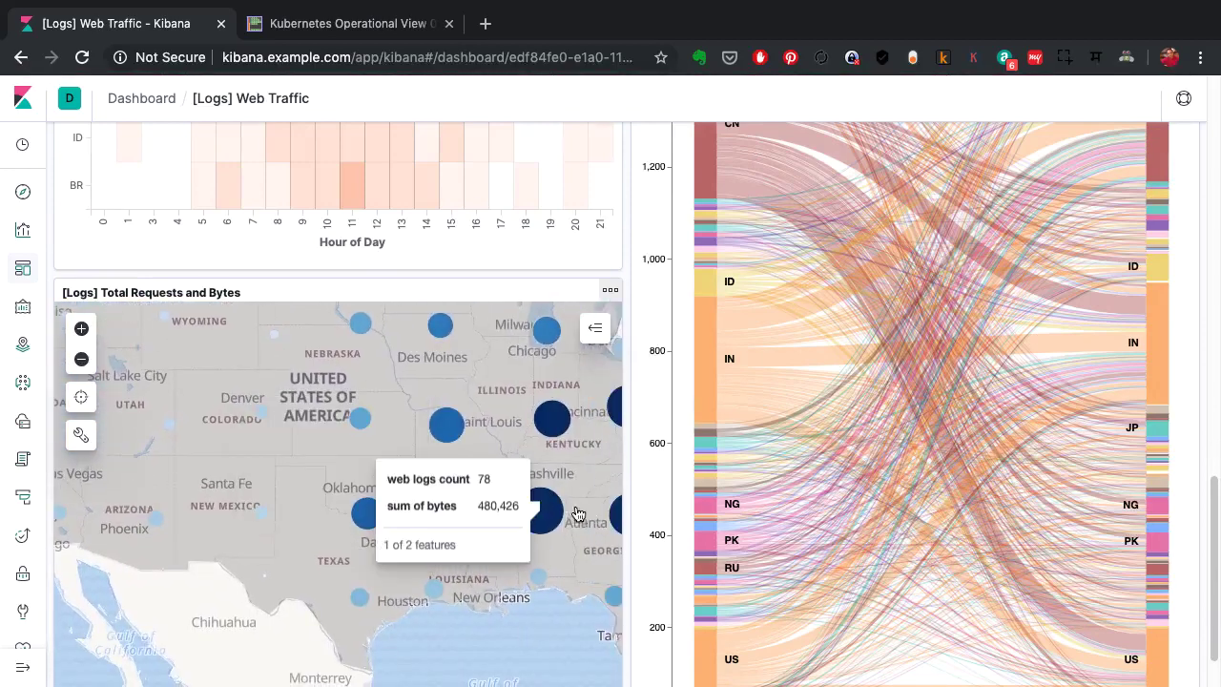
{"action": "left_click_drag", "start_coordinate": [590, 521], "coordinate": [417, 557]}
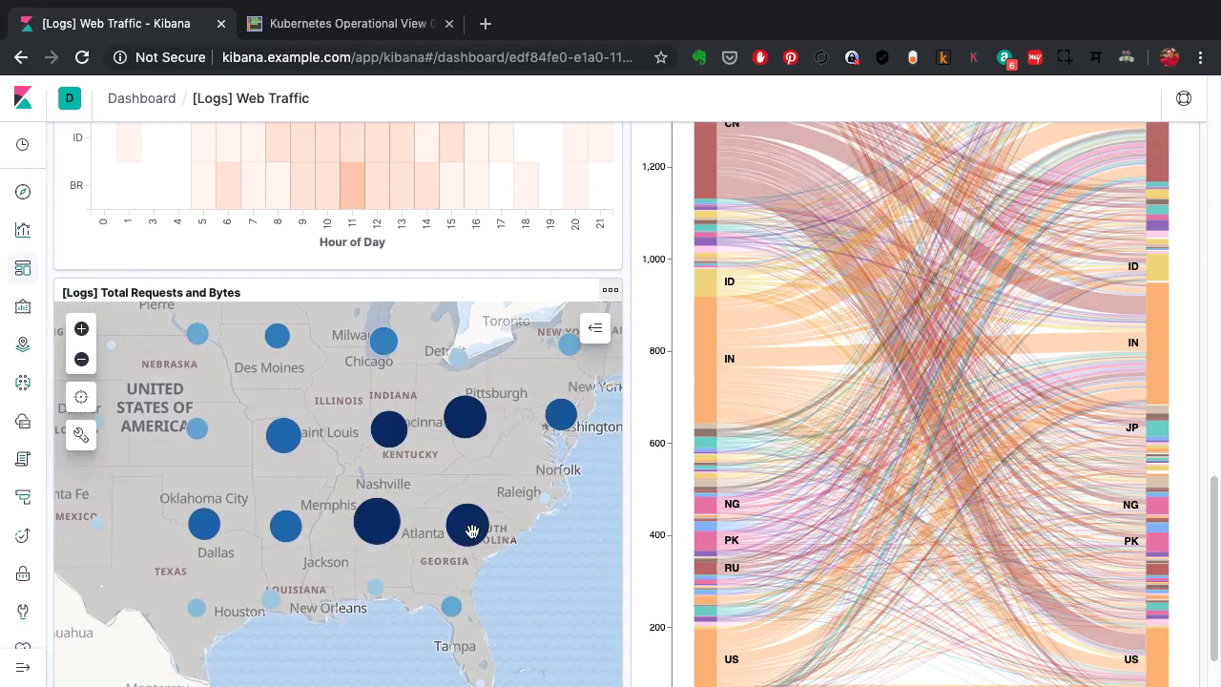
{"action": "scroll", "coordinate": [659, 516], "scroll_direction": "down", "scroll_amount": 1}
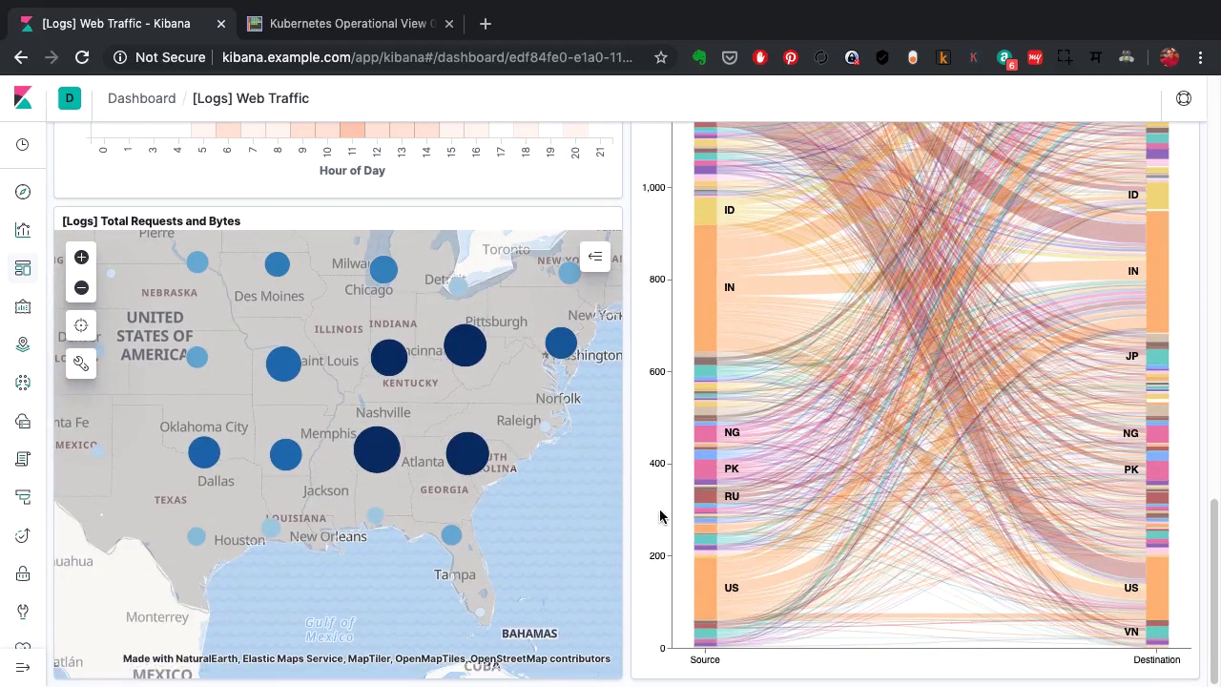
Go from the Web Traffic dashboard to the Dashboards list with the Flights, Logs and eCommerce dashboards.
{"action": "scroll", "coordinate": [659, 516], "scroll_direction": "up", "scroll_amount": 15}
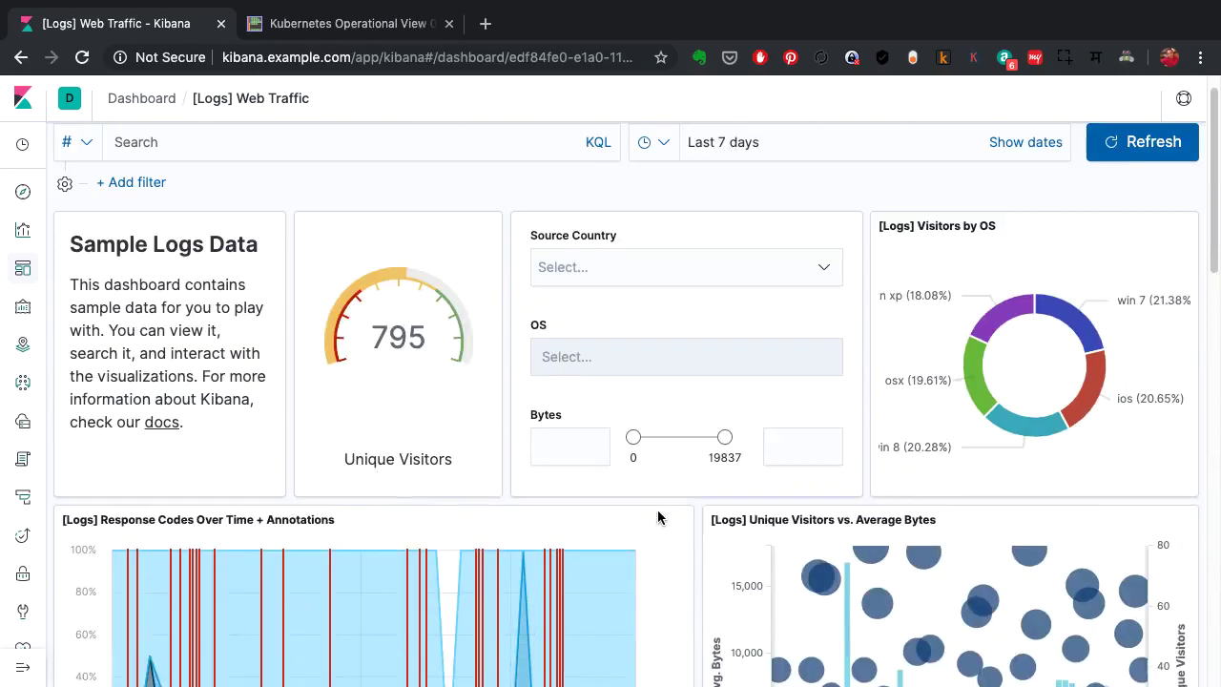
{"action": "scroll", "coordinate": [659, 517], "scroll_direction": "up", "scroll_amount": 1}
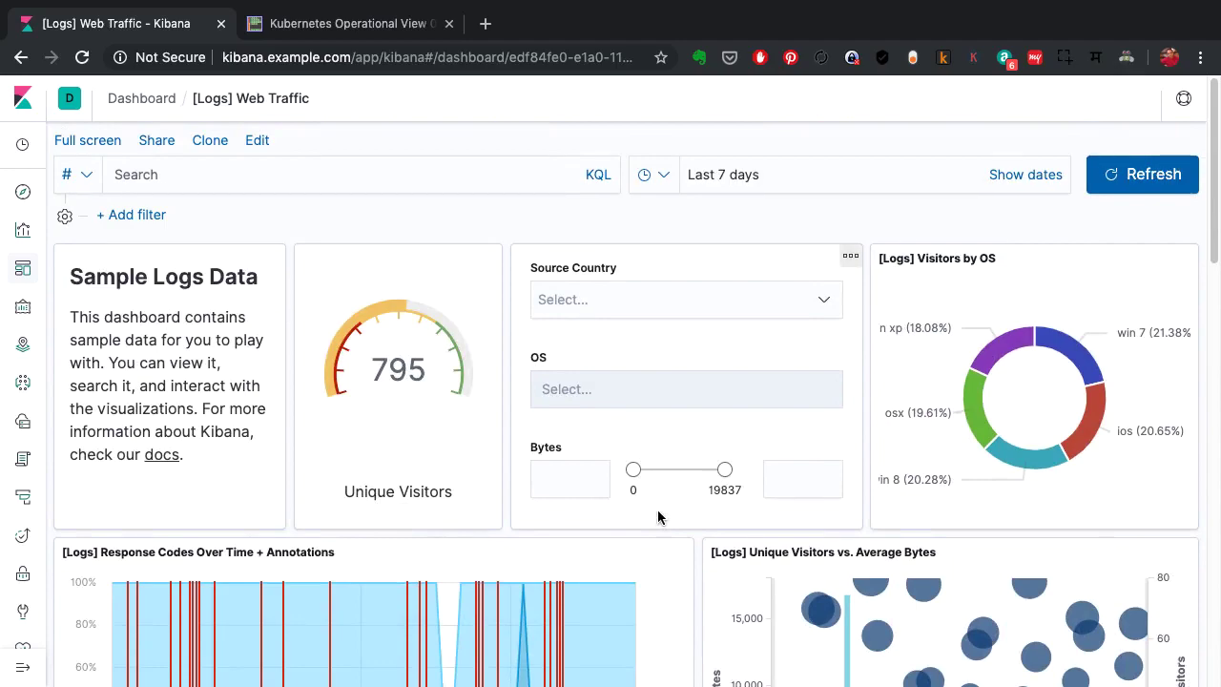
{"action": "scroll", "coordinate": [658, 517], "scroll_direction": "down", "scroll_amount": 13}
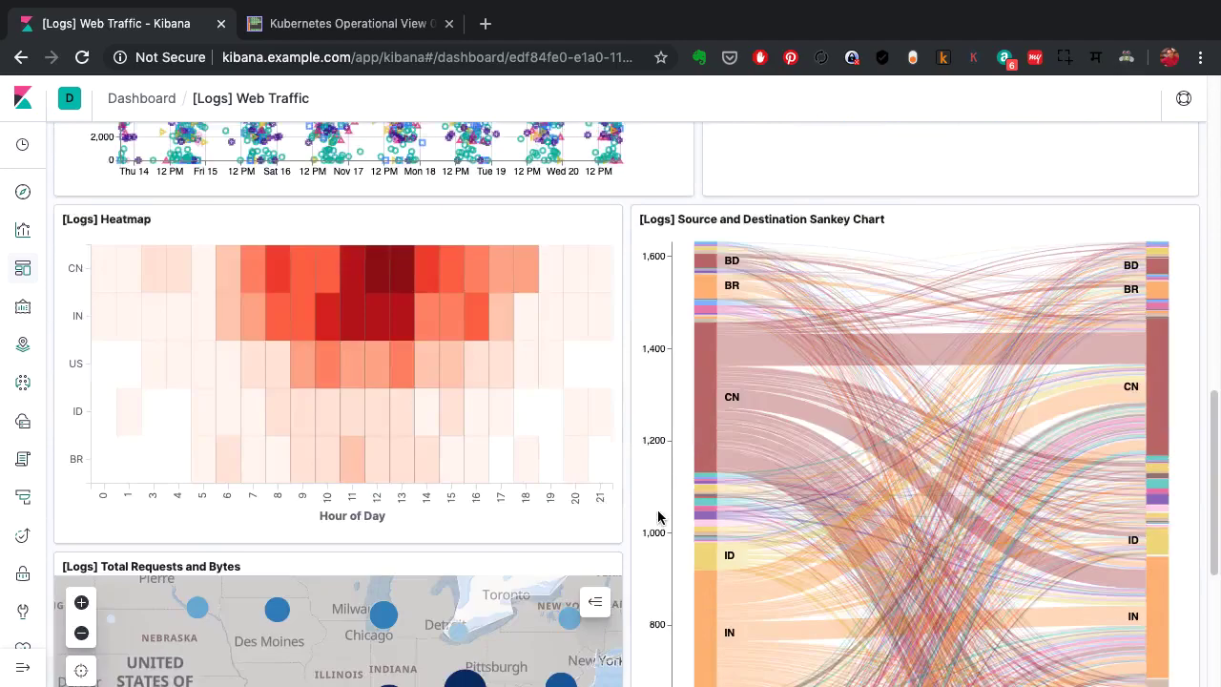
{"action": "scroll", "coordinate": [658, 517], "scroll_direction": "down", "scroll_amount": 3}
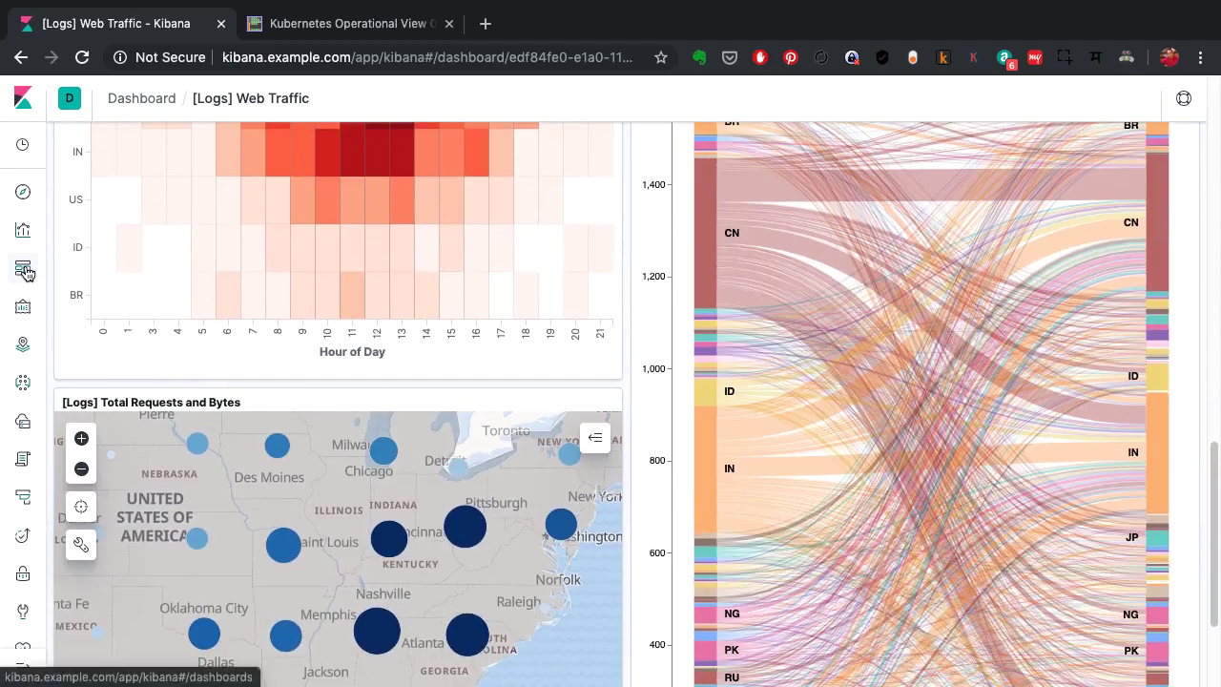
{"action": "left_click", "coordinate": [24, 269]}
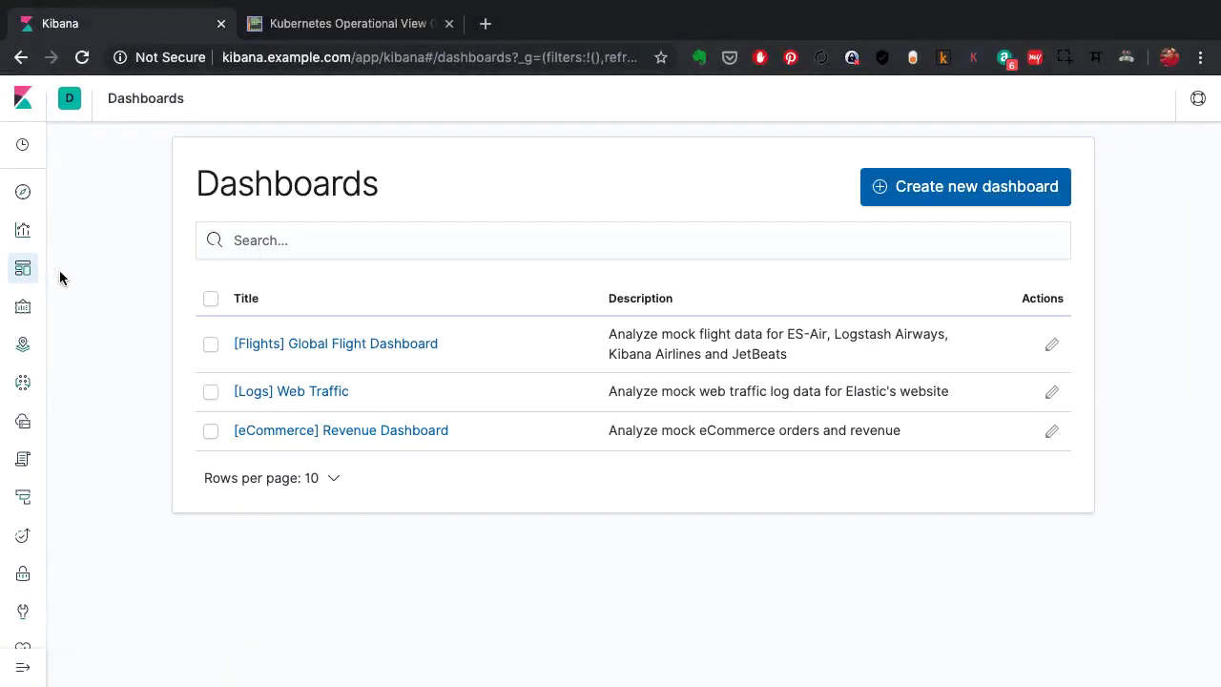
Open [eCommerce] Revenue Dashboard and scroll past Promotion Tracking and Top Selling Products to the Orders table.
{"action": "left_click", "coordinate": [376, 429]}
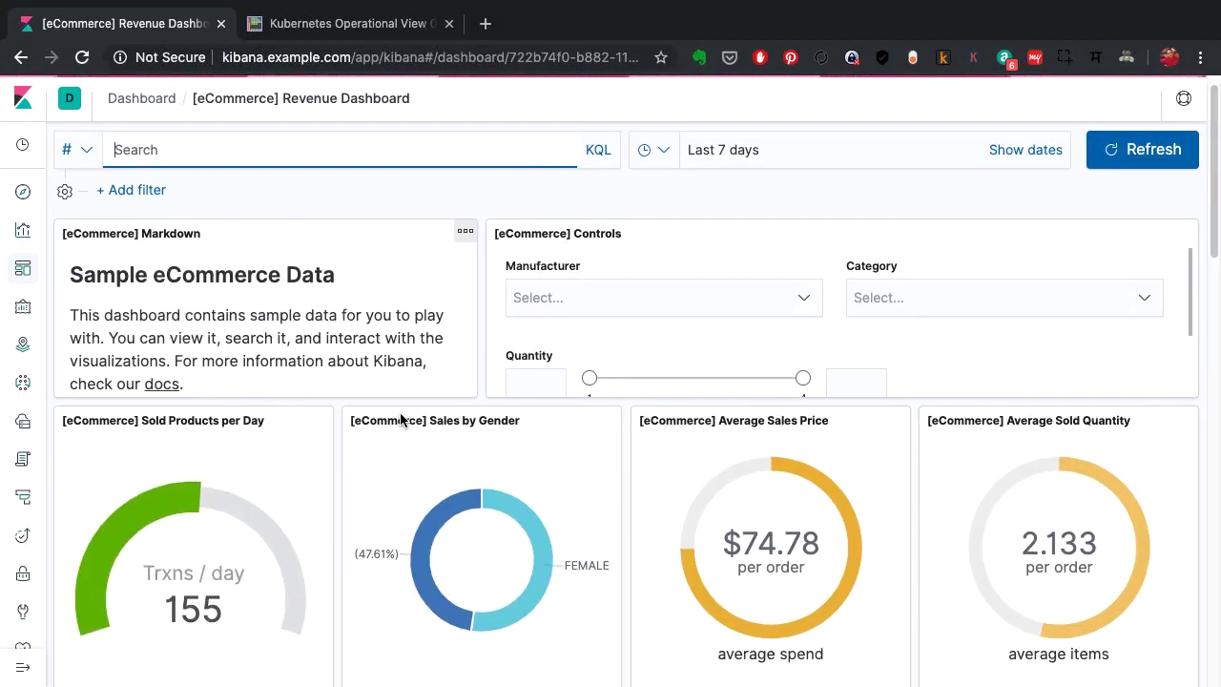
{"action": "scroll", "coordinate": [400, 420], "scroll_direction": "down", "scroll_amount": 1}
{"action": "scroll", "coordinate": [400, 413], "scroll_direction": "down", "scroll_amount": 3}
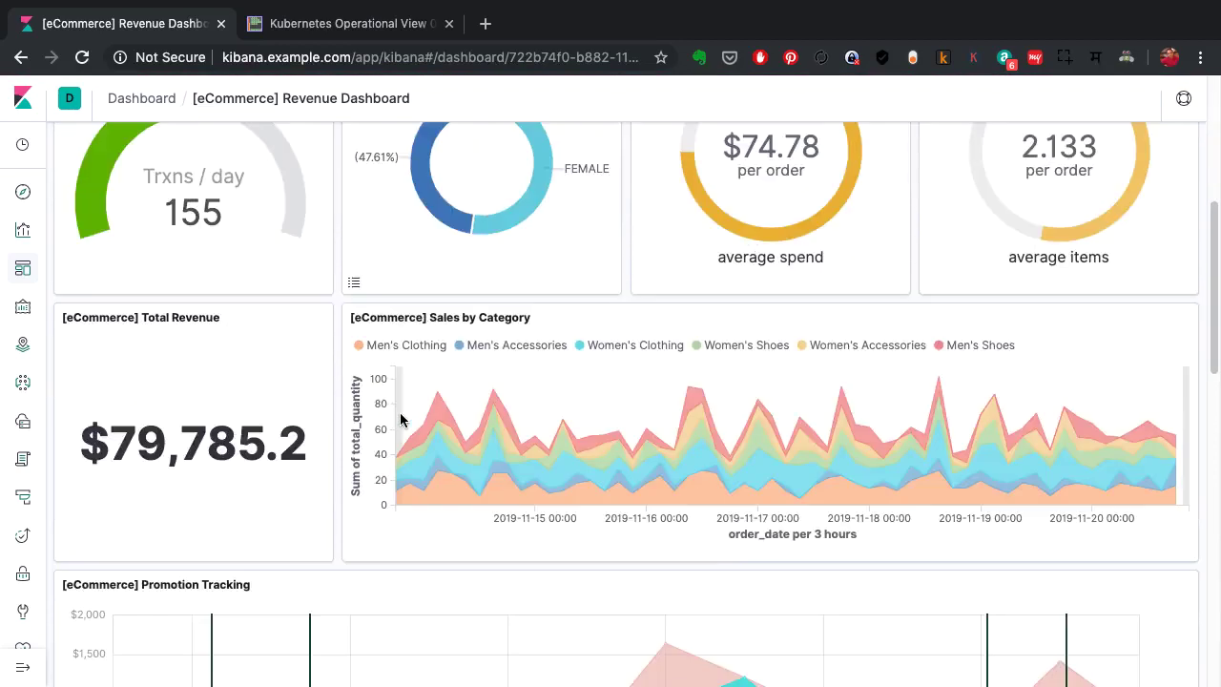
{"action": "scroll", "coordinate": [399, 412], "scroll_direction": "up", "scroll_amount": 2}
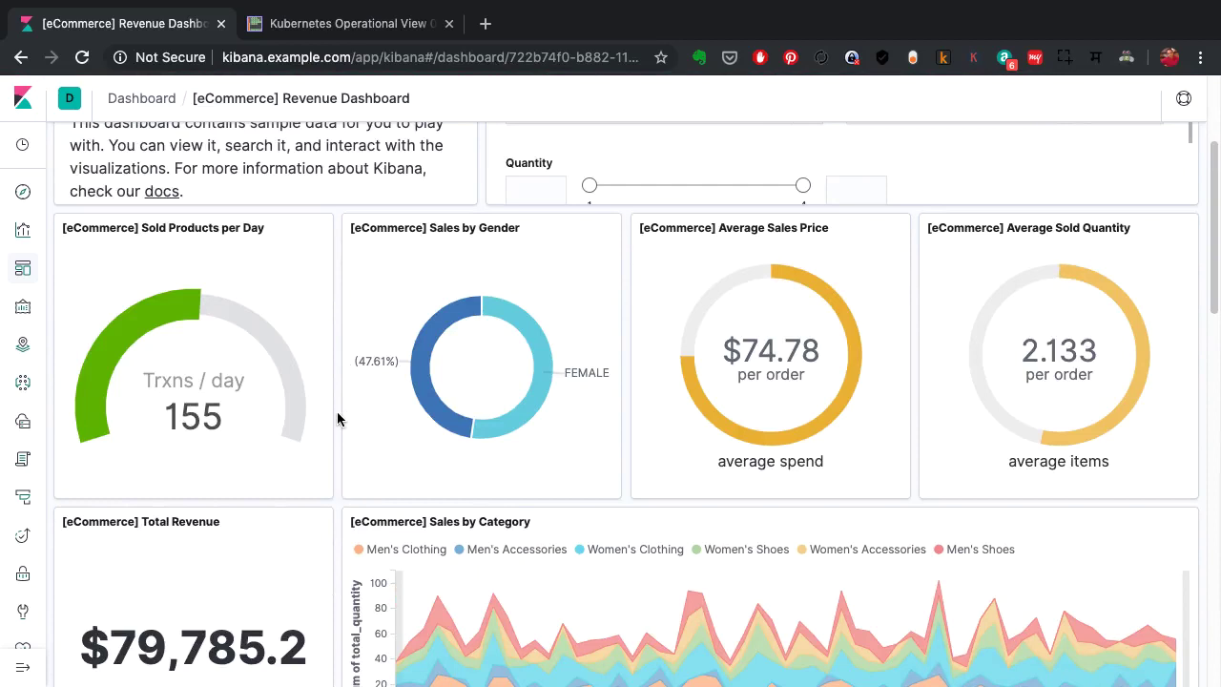
{"action": "scroll", "coordinate": [340, 417], "scroll_direction": "up", "scroll_amount": 1}
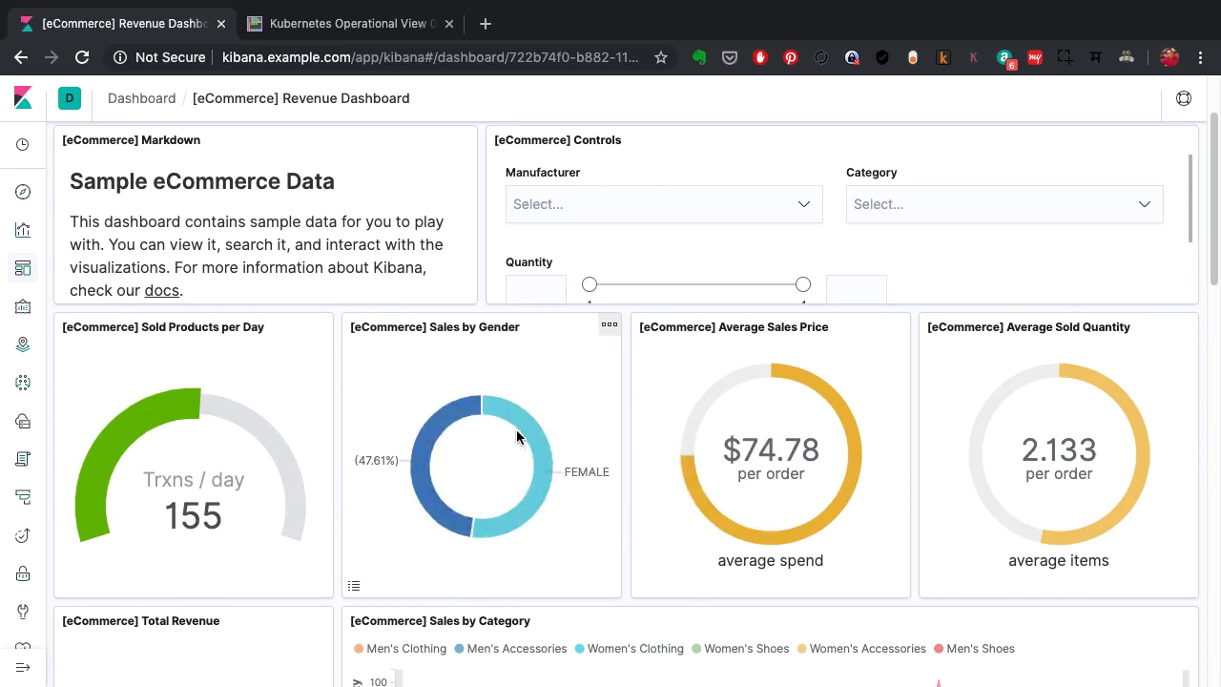
{"action": "scroll", "coordinate": [668, 429], "scroll_direction": "down", "scroll_amount": 1}
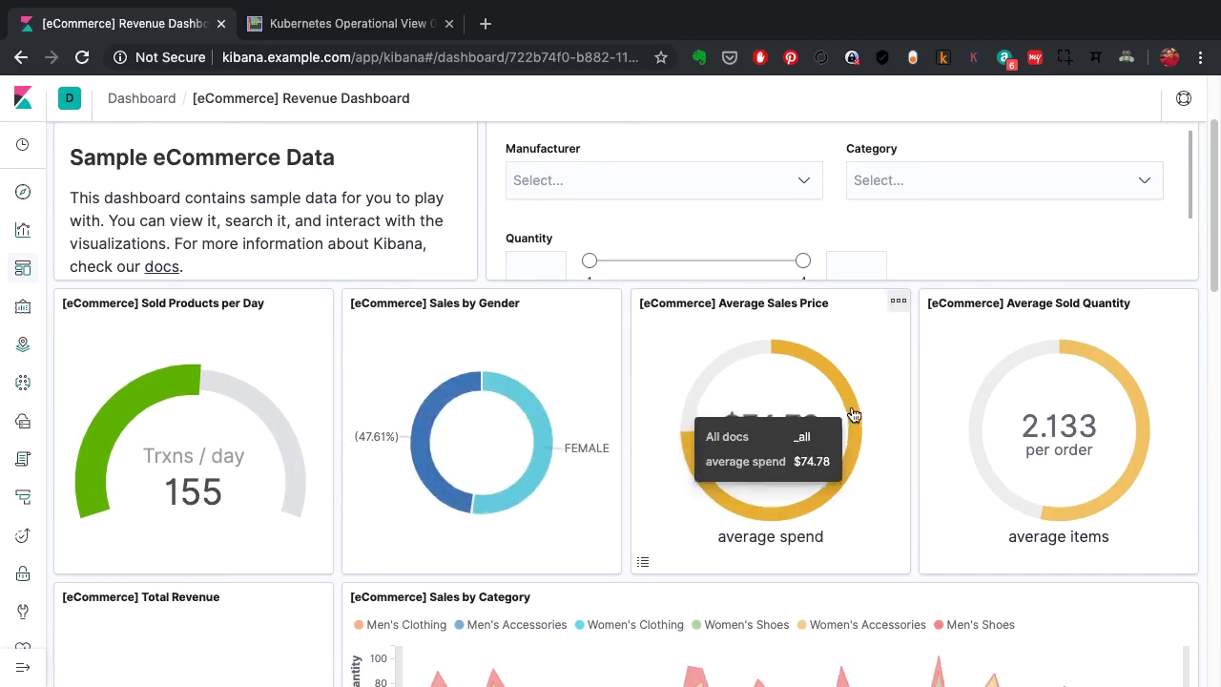
{"action": "scroll", "coordinate": [1121, 390], "scroll_direction": "down", "scroll_amount": 5}
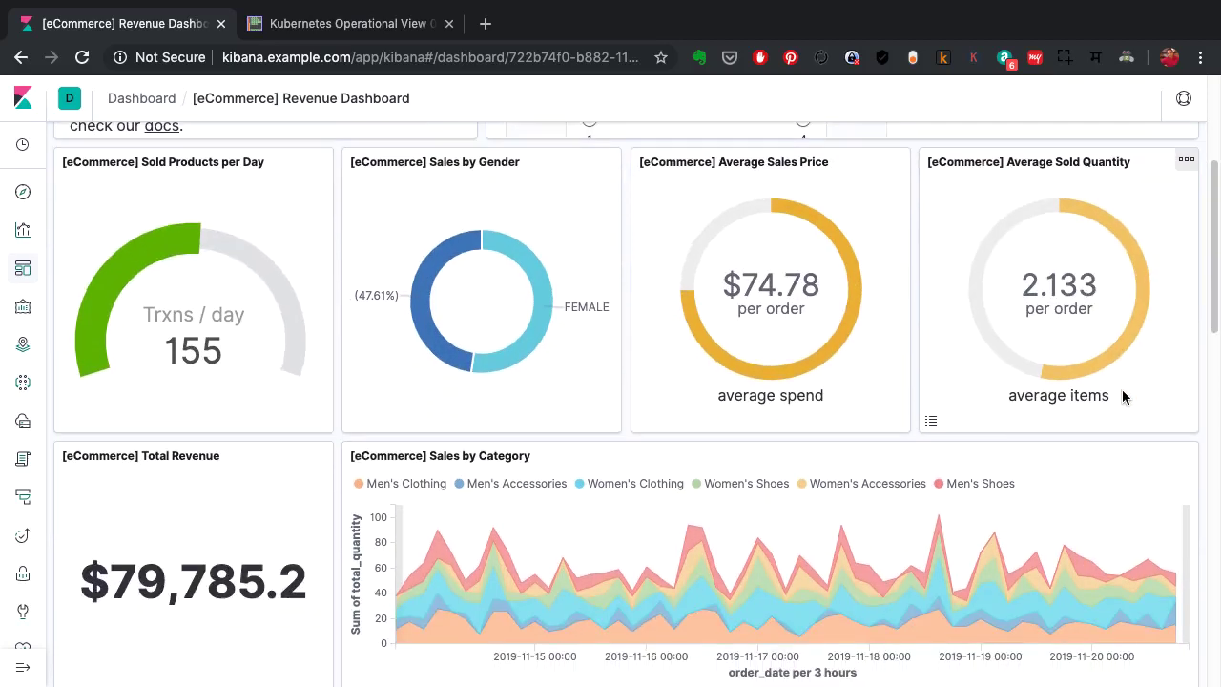
{"action": "scroll", "coordinate": [1121, 397], "scroll_direction": "down", "scroll_amount": 2}
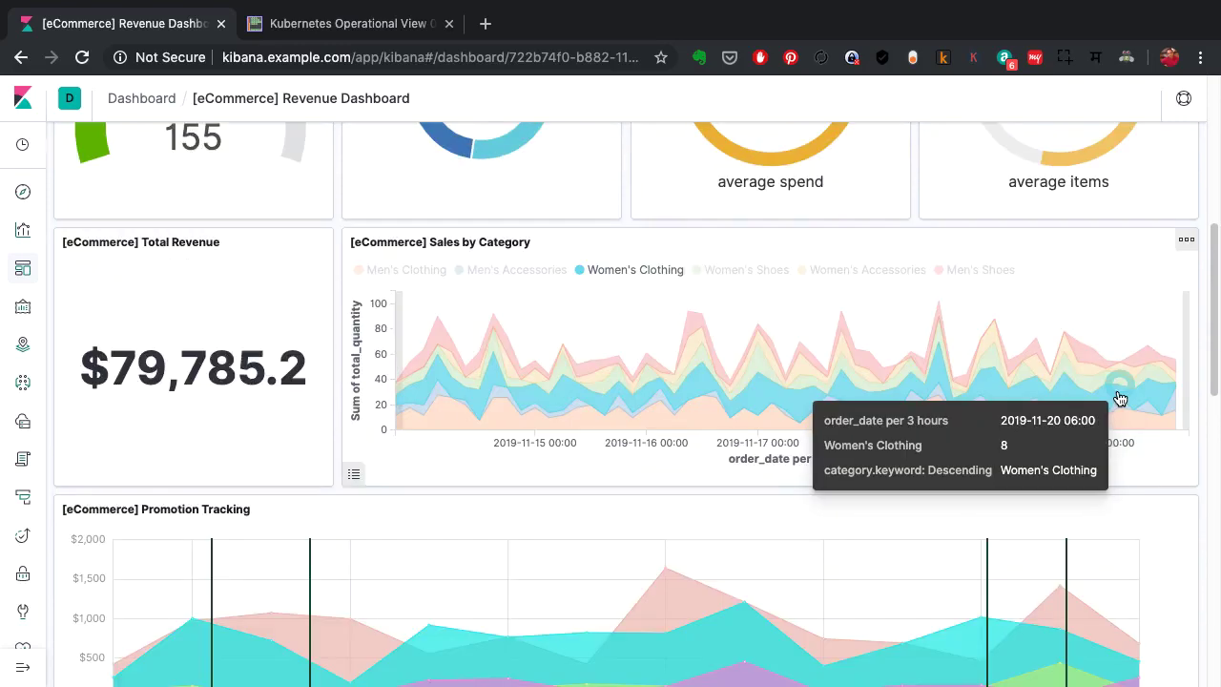
{"action": "scroll", "coordinate": [1088, 401], "scroll_direction": "down", "scroll_amount": 1}
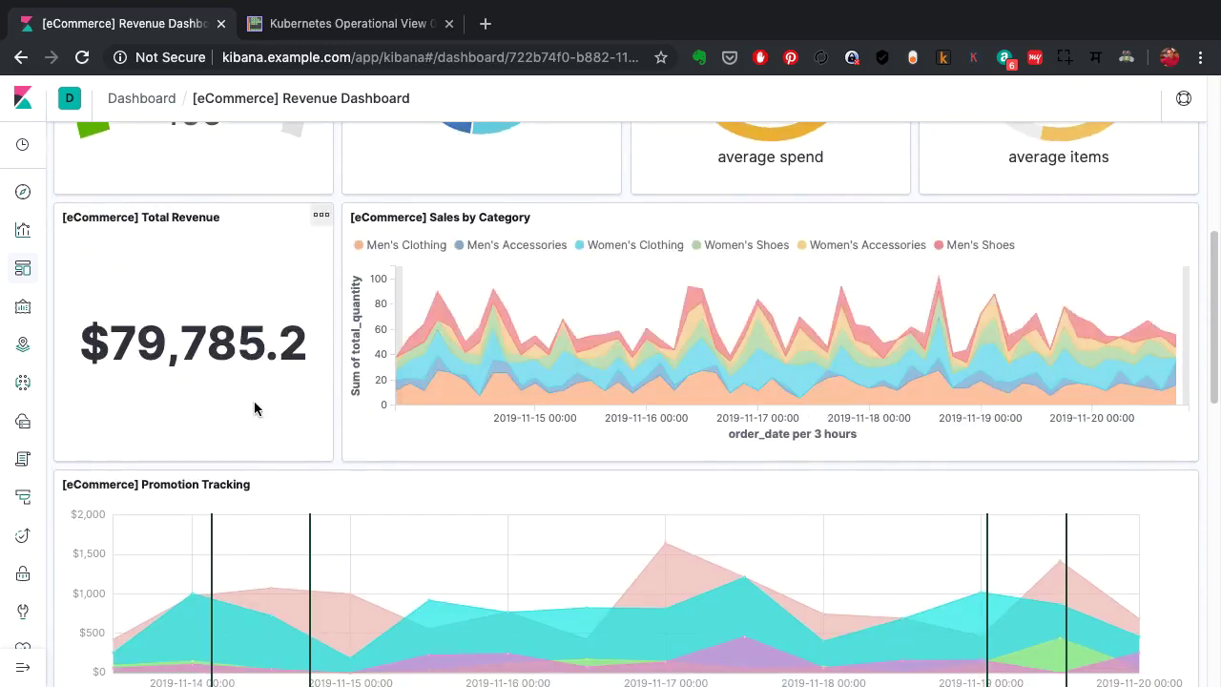
{"action": "scroll", "coordinate": [356, 407], "scroll_direction": "down", "scroll_amount": 6}
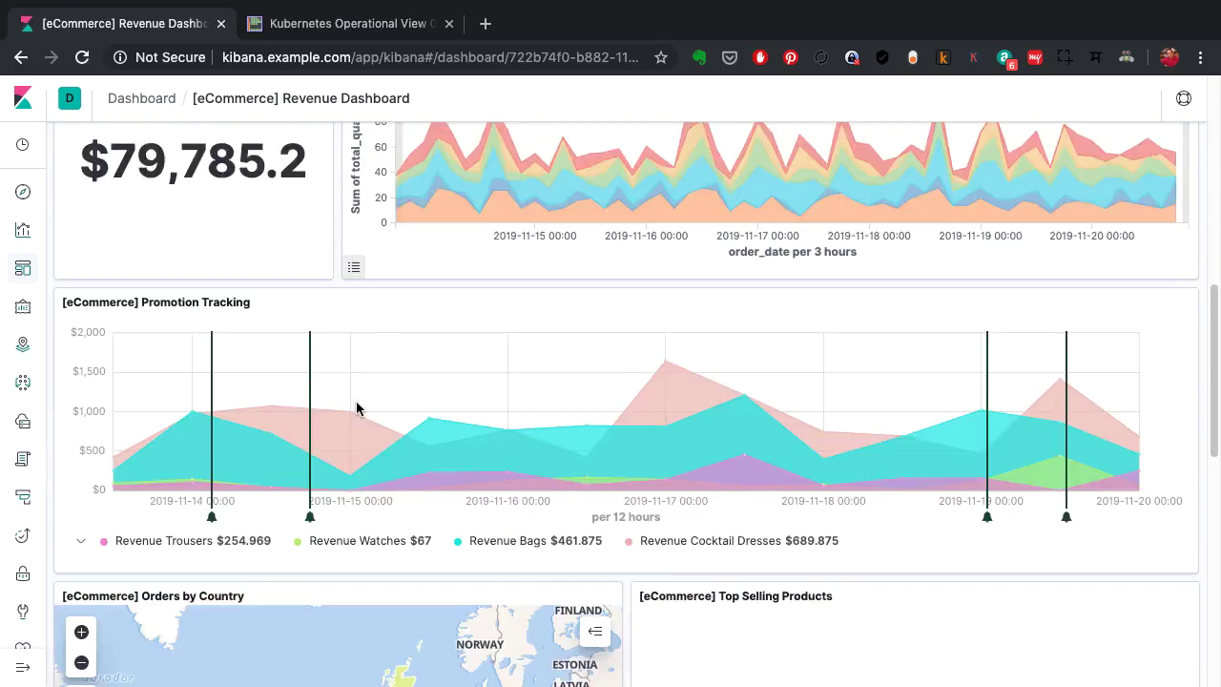
{"action": "scroll", "coordinate": [355, 408], "scroll_direction": "down", "scroll_amount": 3}
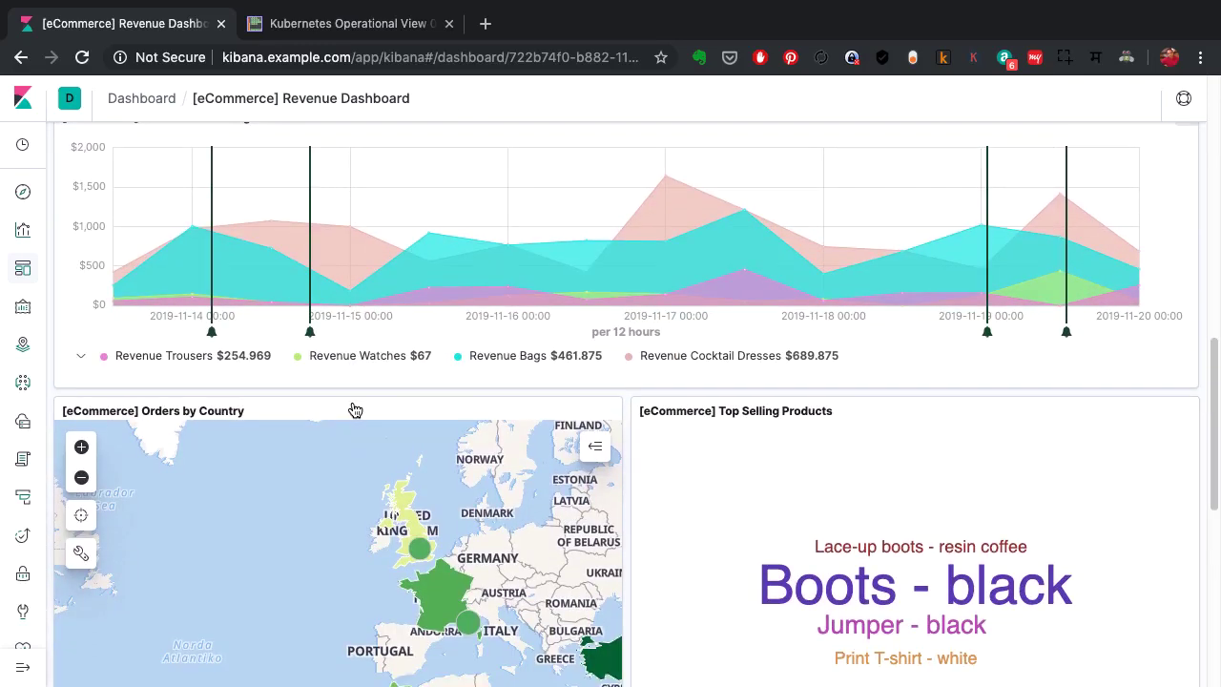
{"action": "scroll", "coordinate": [353, 403], "scroll_direction": "down", "scroll_amount": 2}
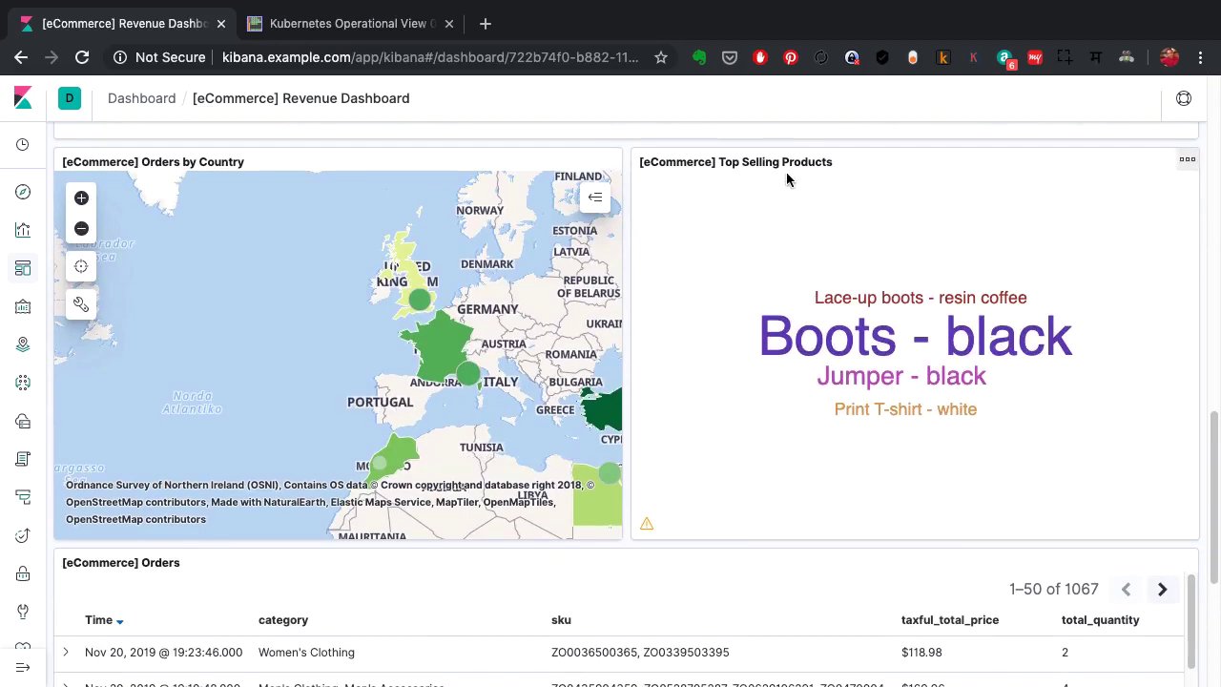
{"action": "scroll", "coordinate": [886, 381], "scroll_direction": "down", "scroll_amount": 2}
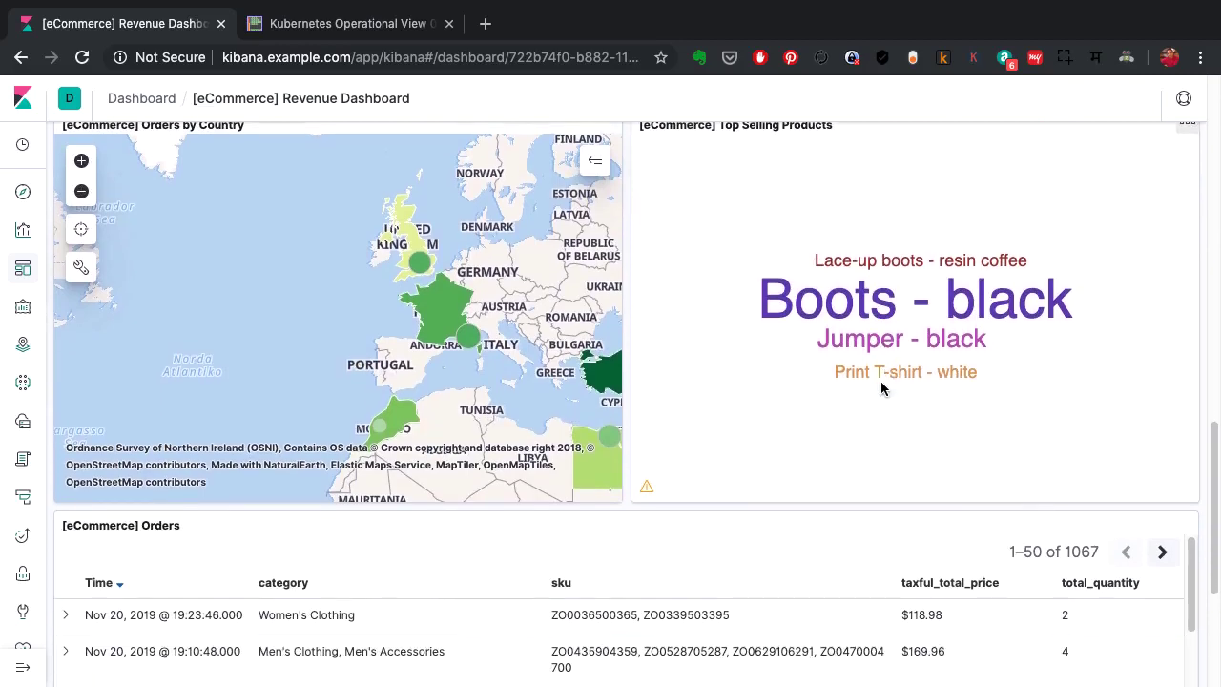
{"action": "scroll", "coordinate": [880, 381], "scroll_direction": "down", "scroll_amount": 1}
{"action": "scroll", "coordinate": [500, 412], "scroll_direction": "down", "scroll_amount": 3}
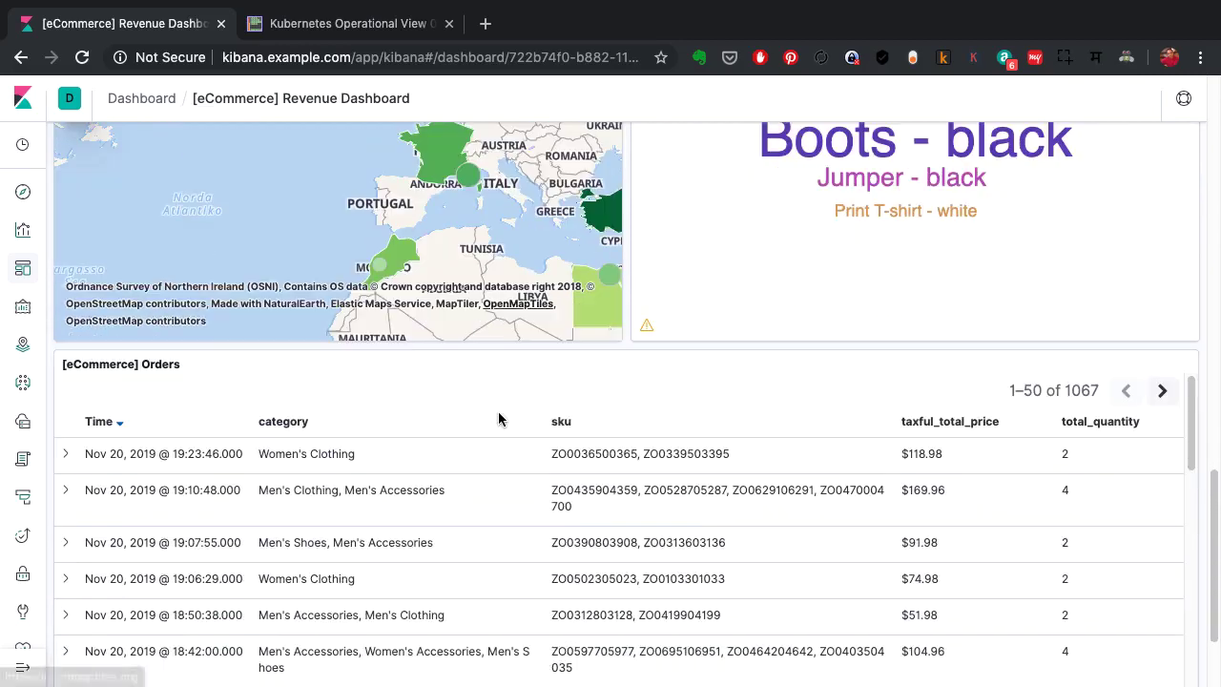
{"action": "scroll", "coordinate": [632, 427], "scroll_direction": "down", "scroll_amount": 1}
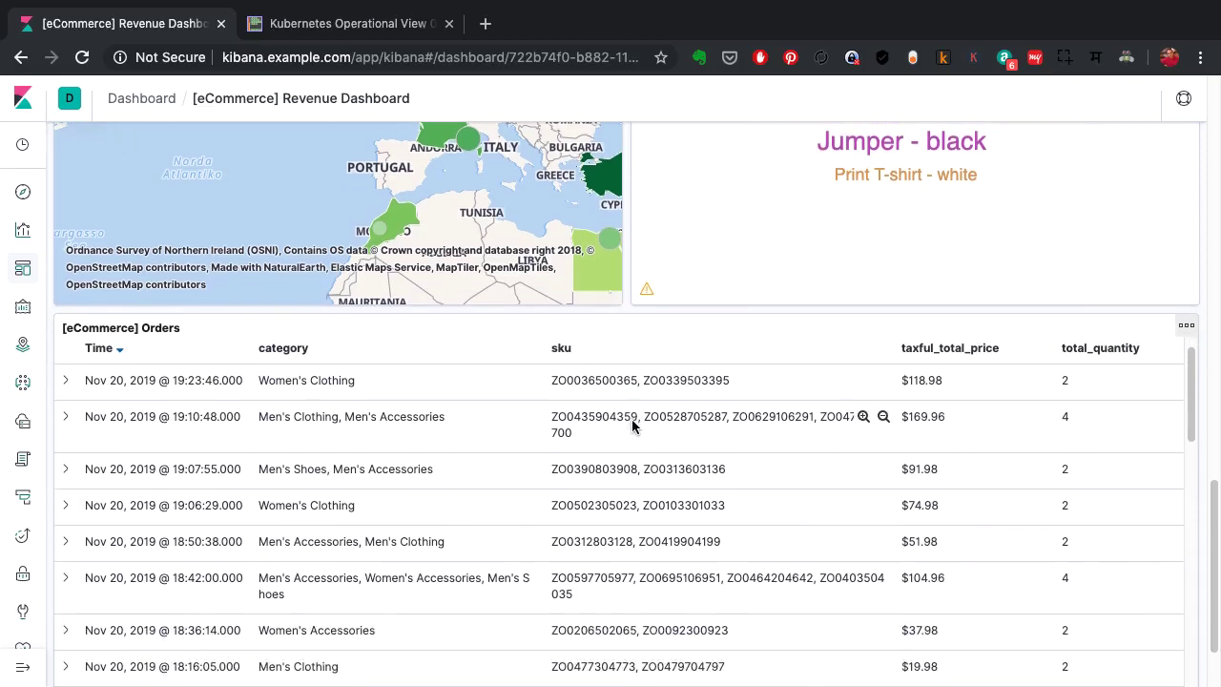
Expand the first order in the Orders table to inspect its full document, then collapse it.
{"action": "left_click", "coordinate": [66, 382]}
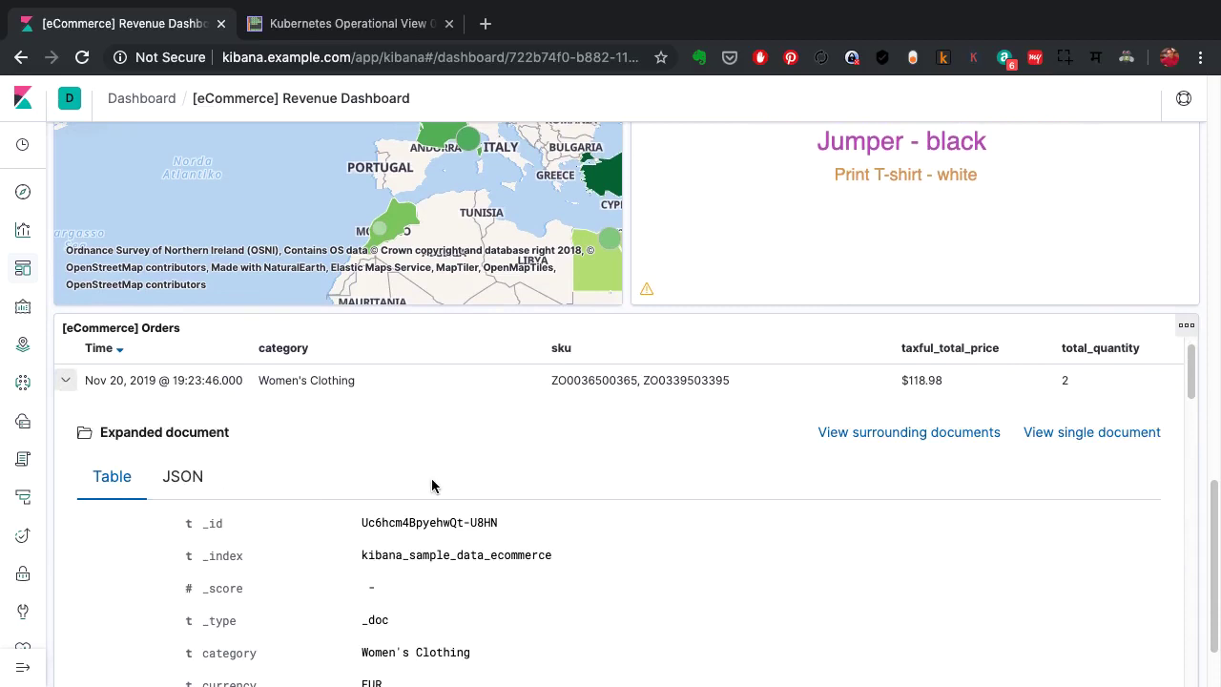
{"action": "scroll", "coordinate": [434, 486], "scroll_direction": "down", "scroll_amount": 3}
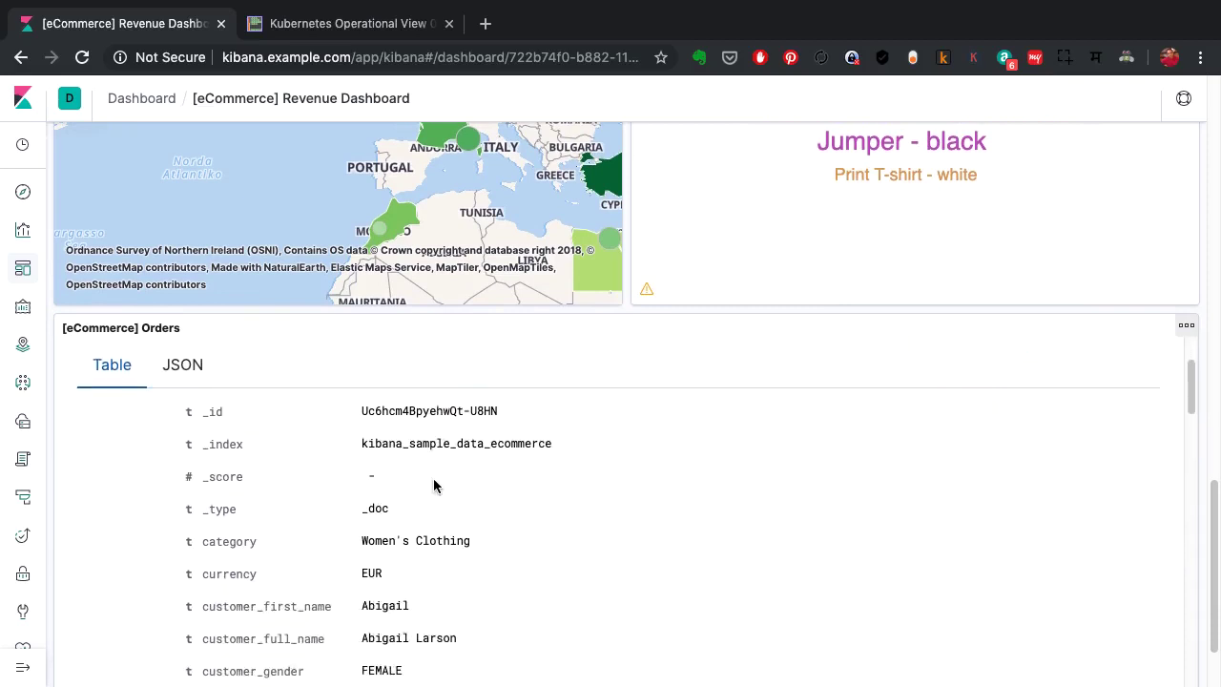
{"action": "scroll", "coordinate": [434, 486], "scroll_direction": "down", "scroll_amount": 3}
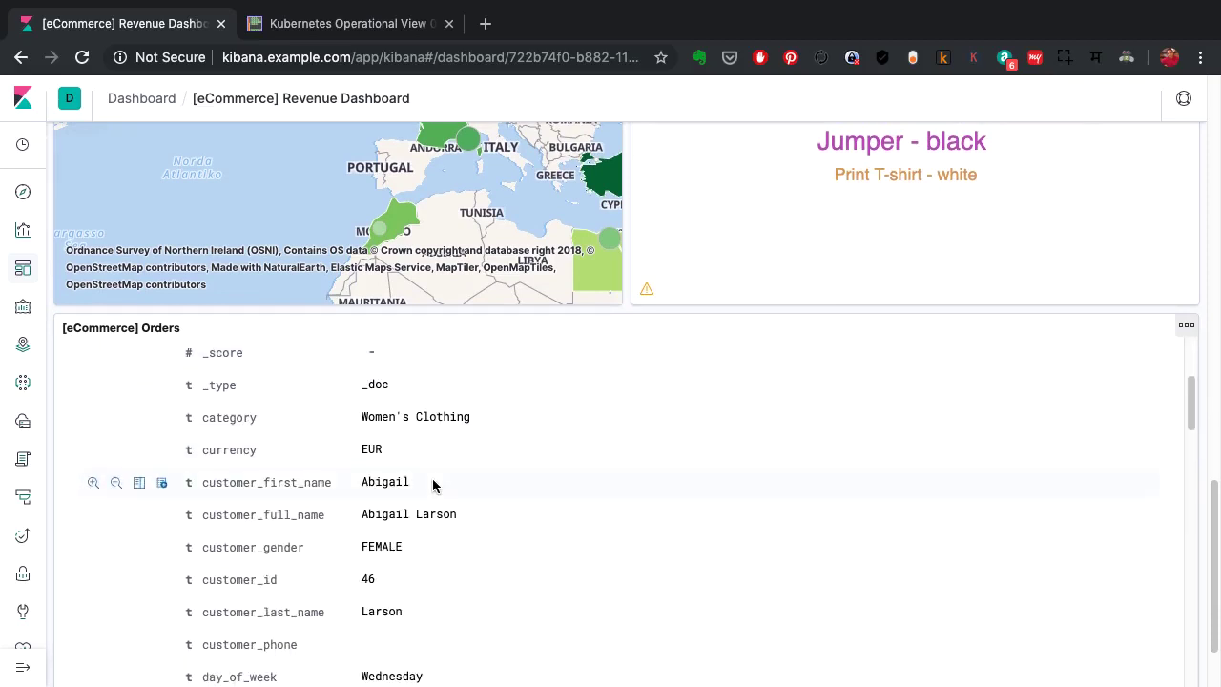
{"action": "scroll", "coordinate": [433, 485], "scroll_direction": "down", "scroll_amount": 9}
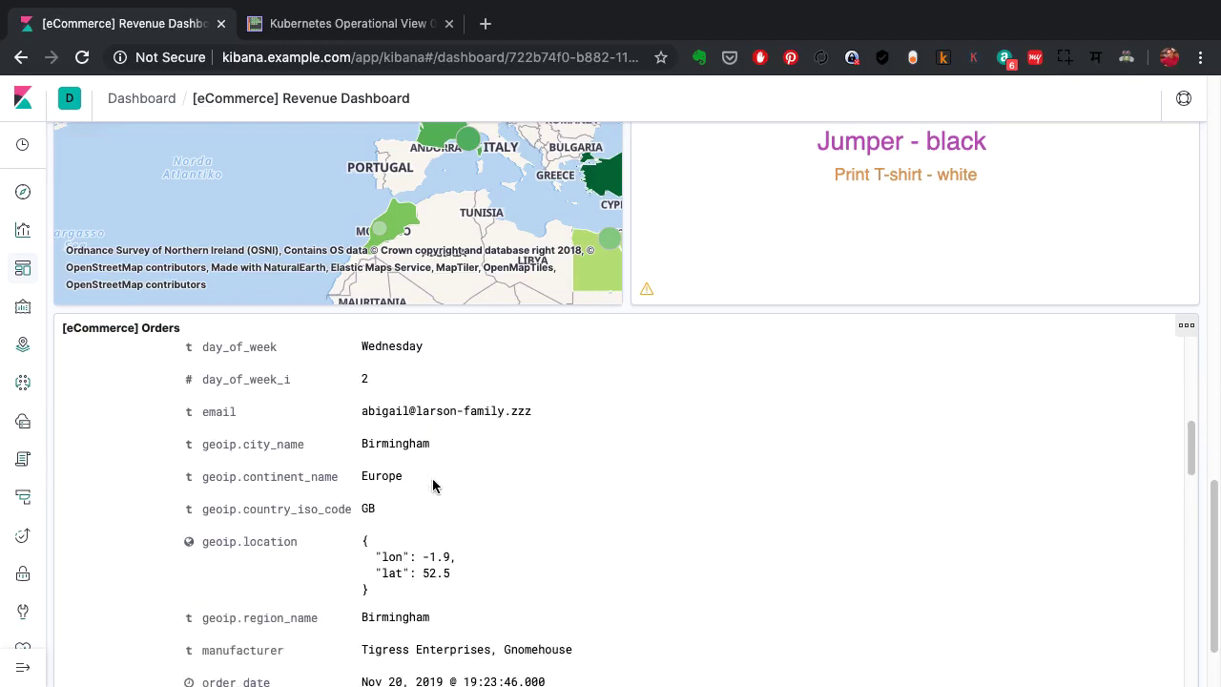
{"action": "scroll", "coordinate": [433, 485], "scroll_direction": "down", "scroll_amount": 6}
{"action": "scroll", "coordinate": [434, 485], "scroll_direction": "down", "scroll_amount": 1}
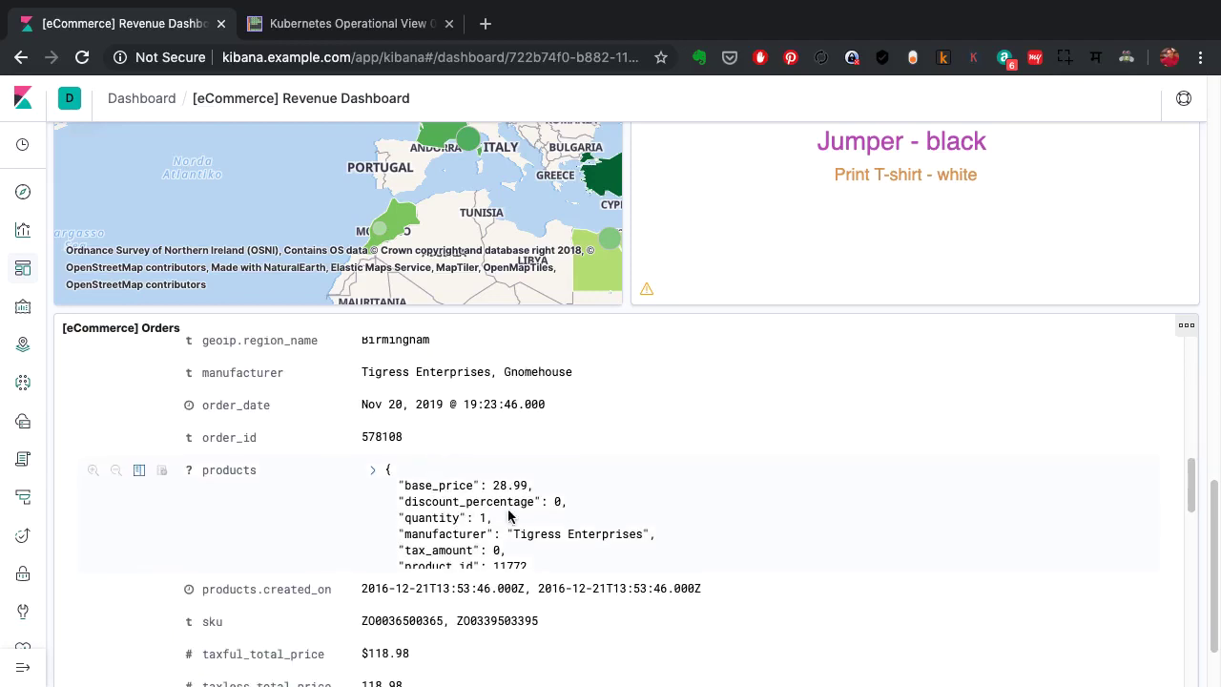
{"action": "scroll", "coordinate": [507, 502], "scroll_direction": "down", "scroll_amount": 9}
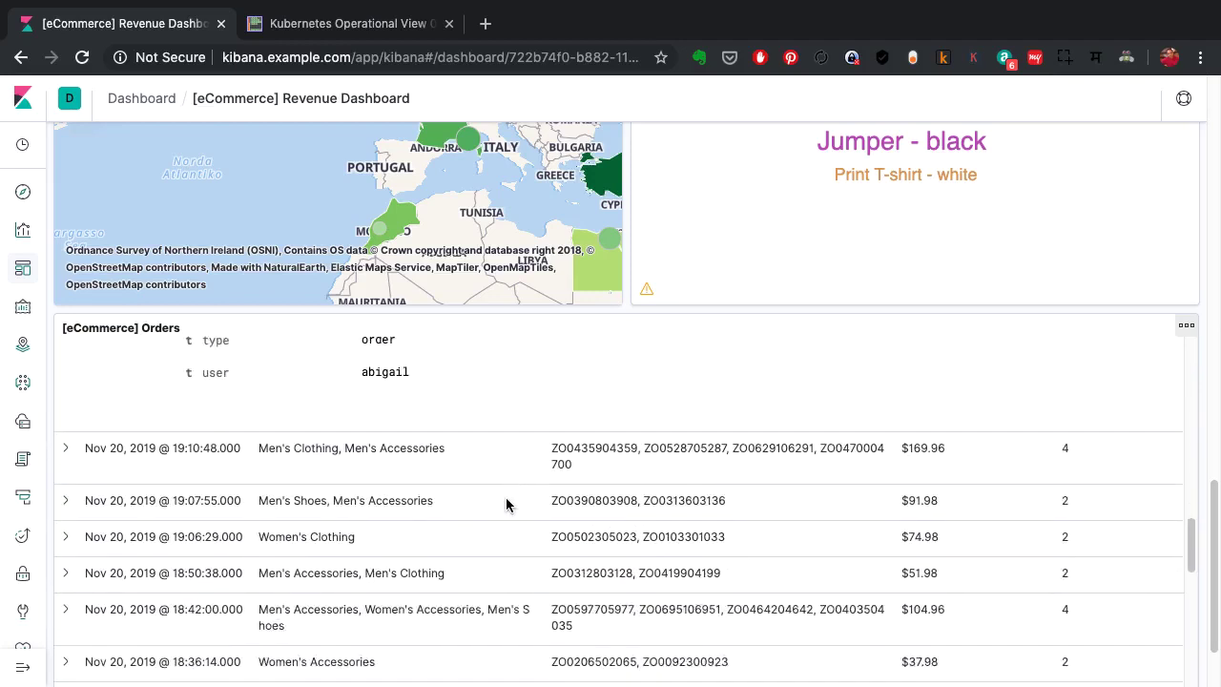
{"action": "scroll", "coordinate": [505, 504], "scroll_direction": "up", "scroll_amount": 20}
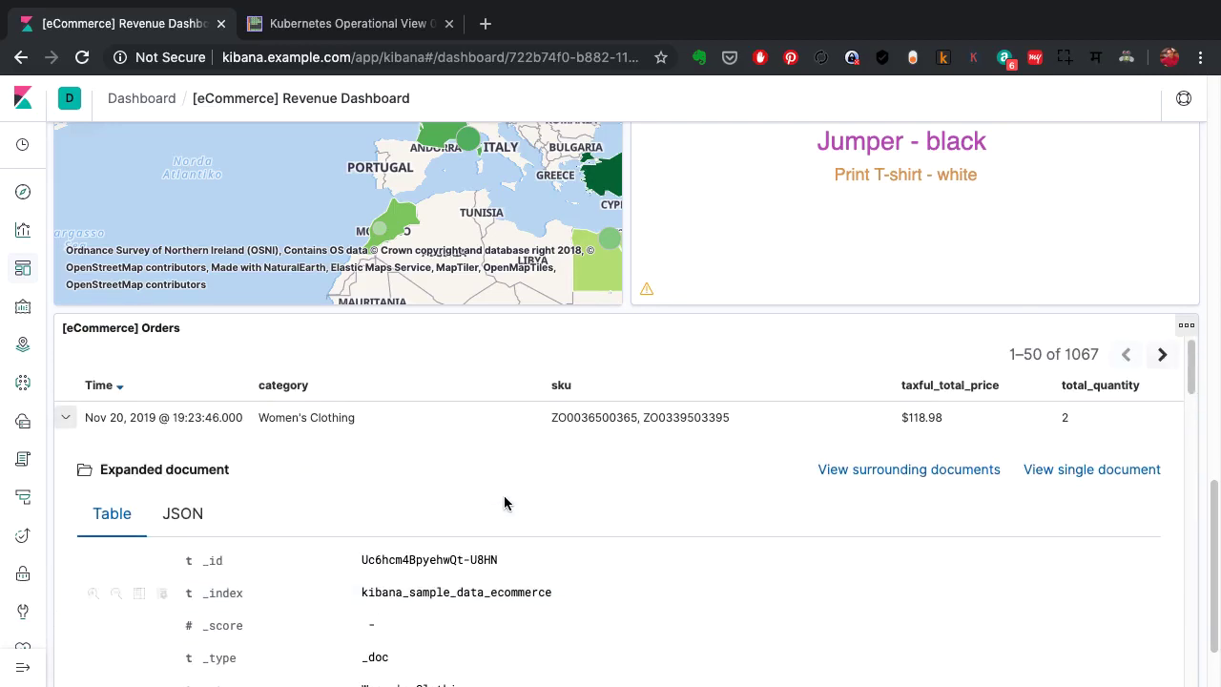
{"action": "left_click", "coordinate": [65, 420]}
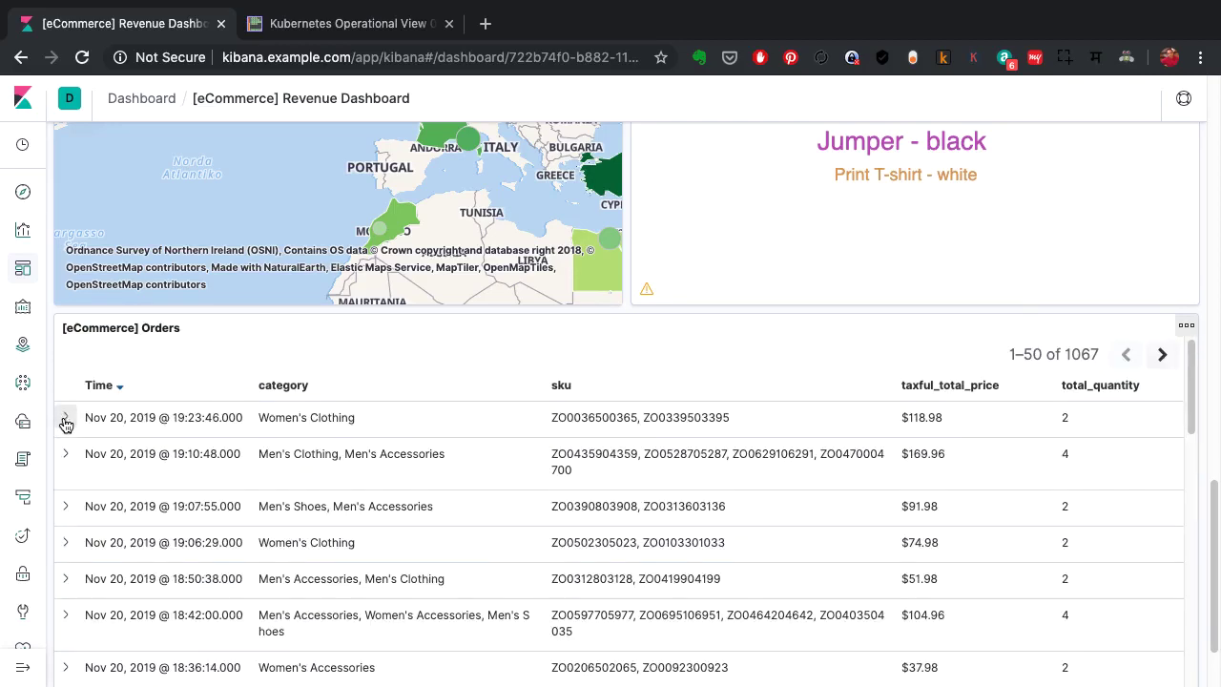
View the 14:05:31 Men's Shoes order as raw JSON, then collapse it and scroll back up.
{"action": "scroll", "coordinate": [127, 434], "scroll_direction": "down", "scroll_amount": 20}
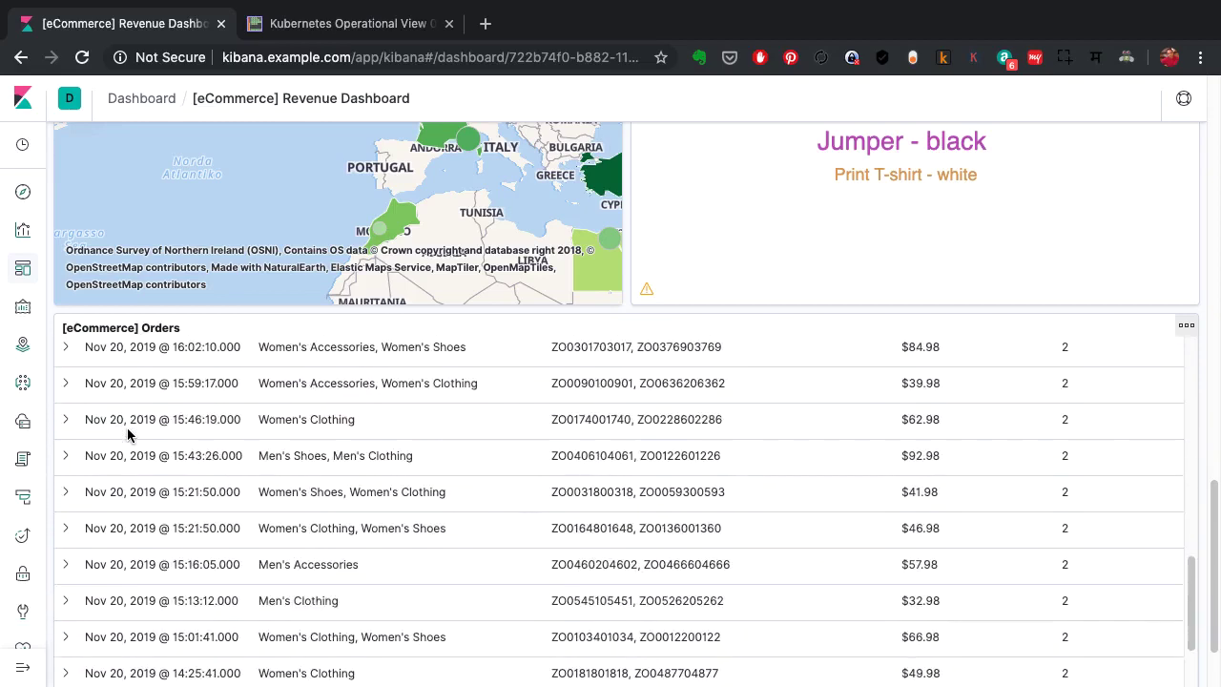
{"action": "scroll", "coordinate": [127, 434], "scroll_direction": "down", "scroll_amount": 2}
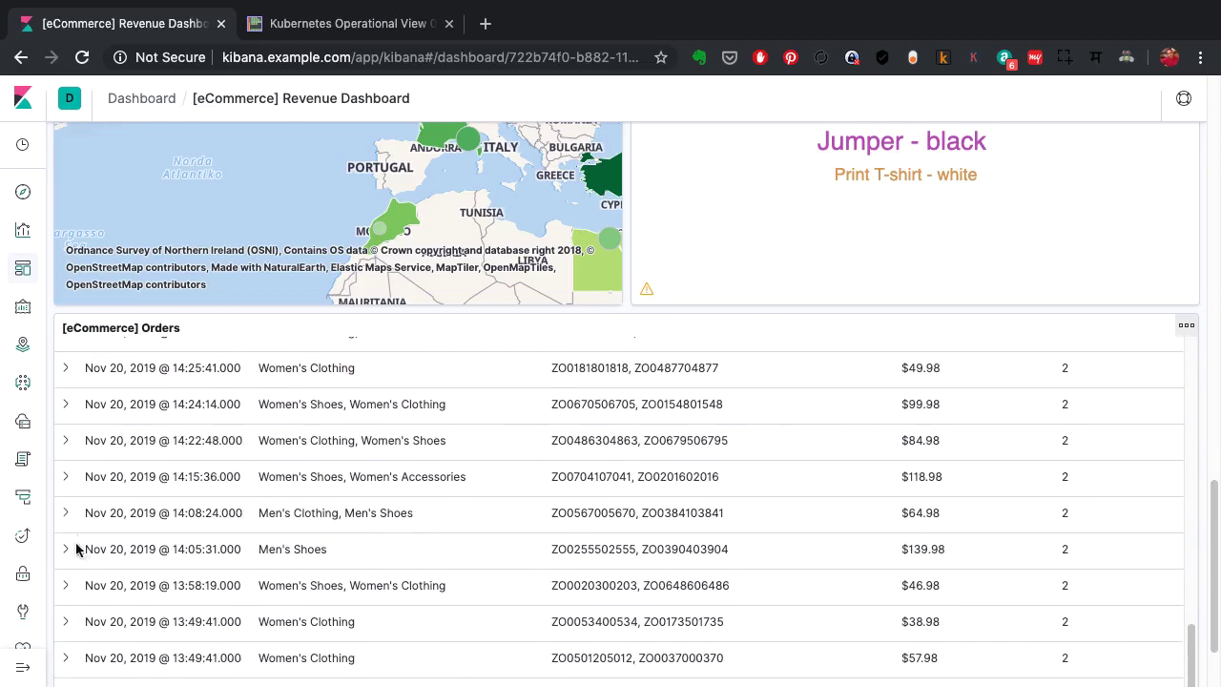
{"action": "left_click", "coordinate": [66, 550]}
{"action": "scroll", "coordinate": [233, 553], "scroll_direction": "down", "scroll_amount": 4}
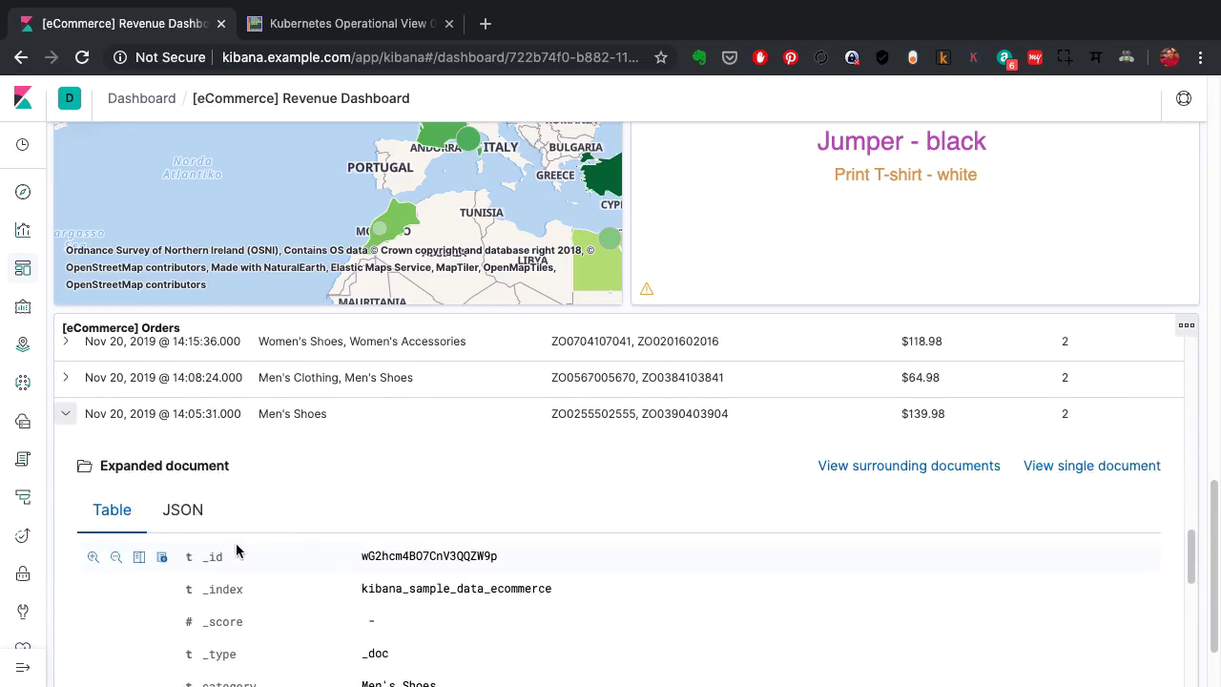
{"action": "left_click", "coordinate": [182, 489]}
{"action": "scroll", "coordinate": [322, 490], "scroll_direction": "down", "scroll_amount": 6}
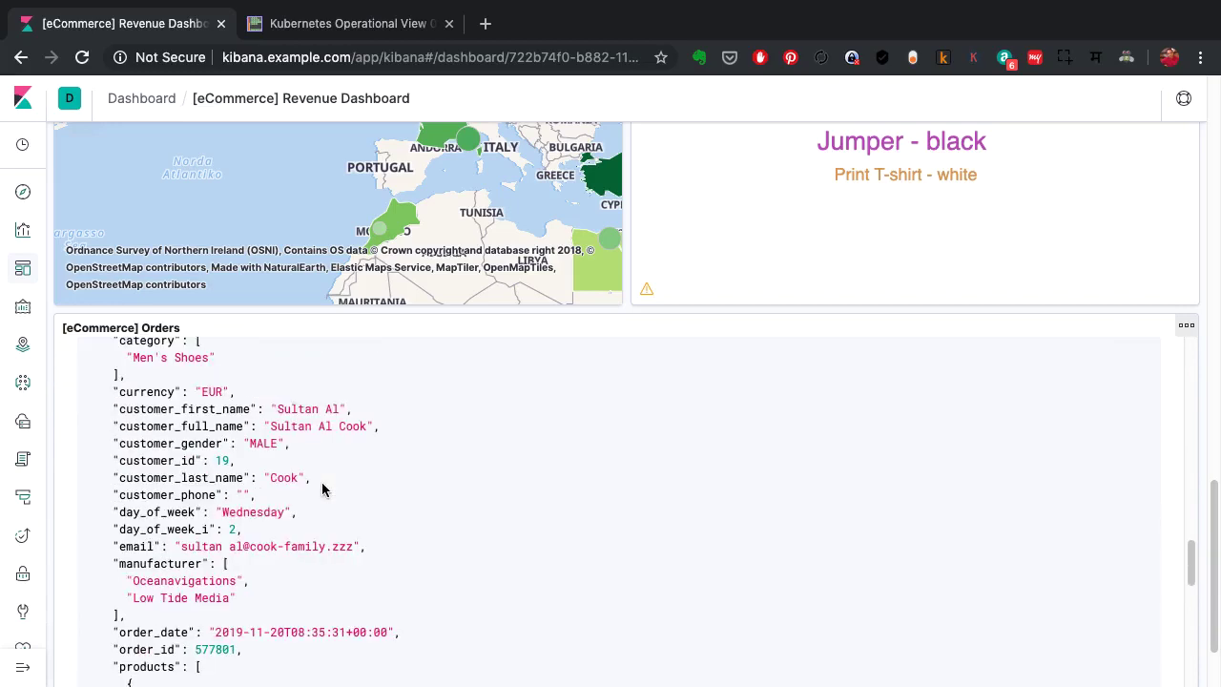
{"action": "scroll", "coordinate": [321, 490], "scroll_direction": "down", "scroll_amount": 5}
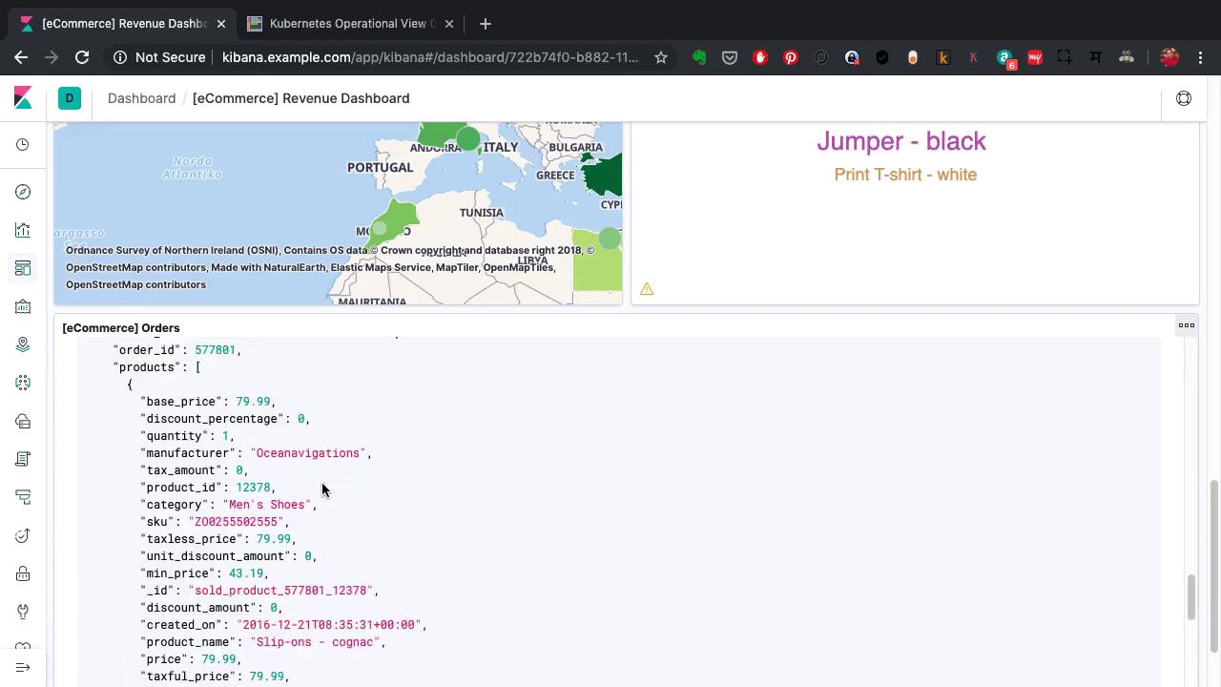
{"action": "scroll", "coordinate": [322, 489], "scroll_direction": "down", "scroll_amount": 8}
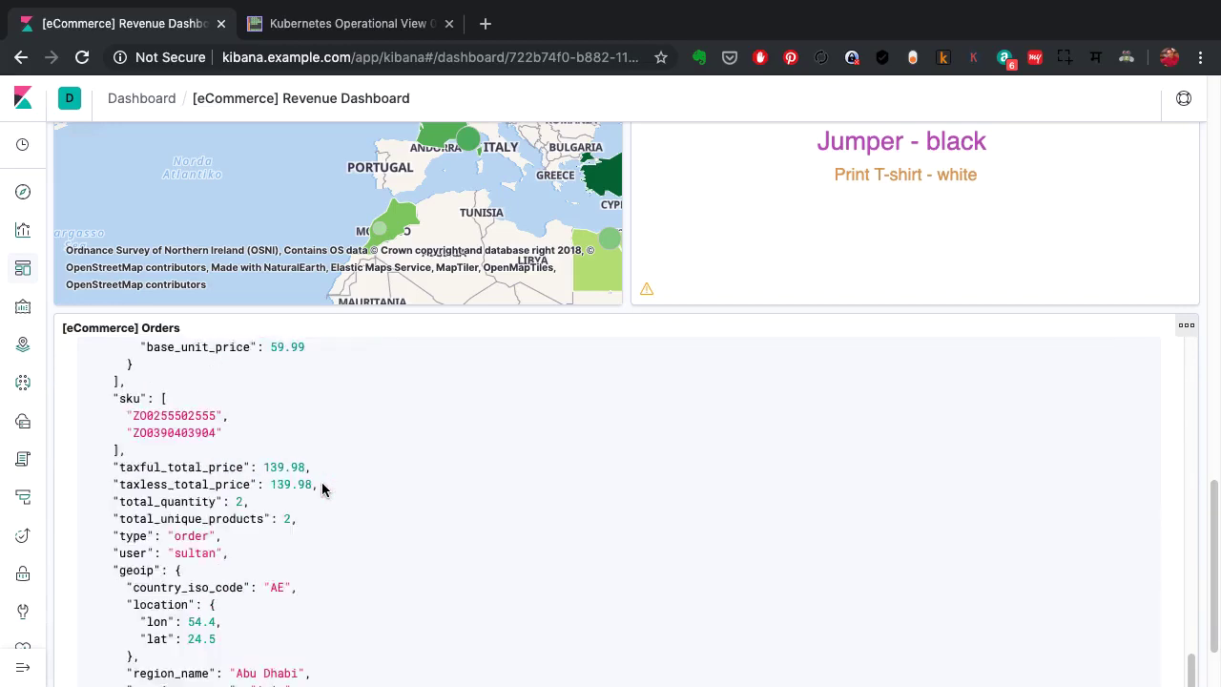
{"action": "scroll", "coordinate": [322, 490], "scroll_direction": "down", "scroll_amount": 3}
{"action": "scroll", "coordinate": [321, 490], "scroll_direction": "up", "scroll_amount": 20}
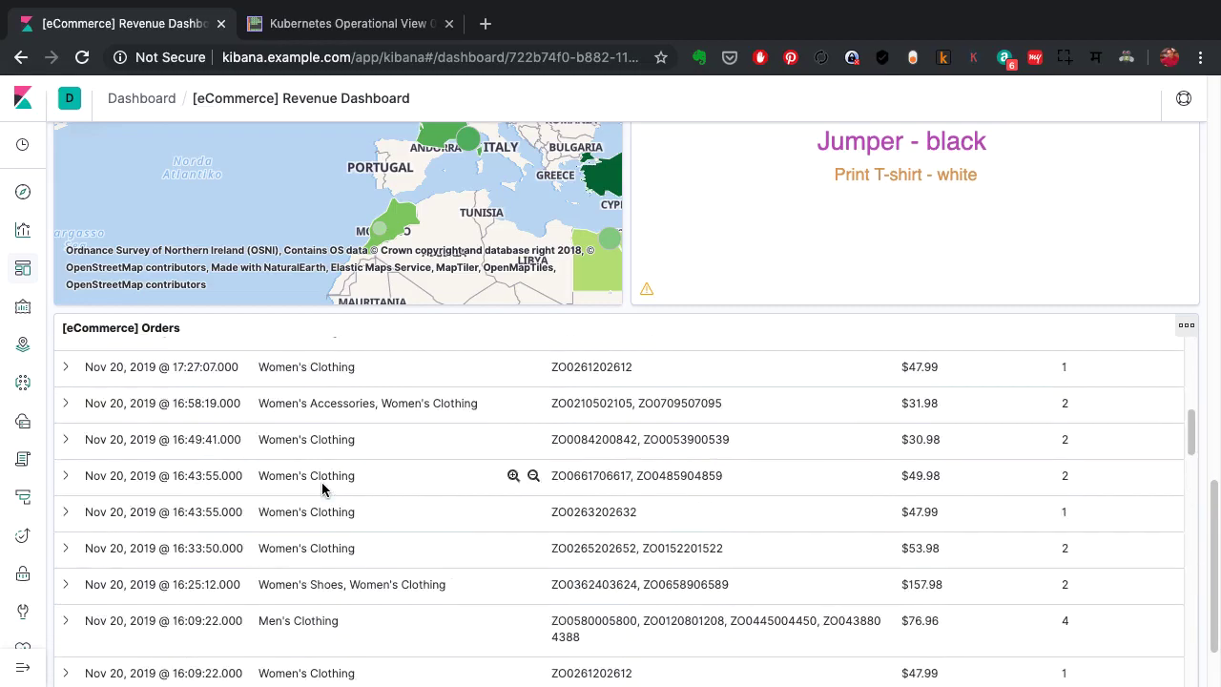
{"action": "scroll", "coordinate": [322, 490], "scroll_direction": "down", "scroll_amount": 10}
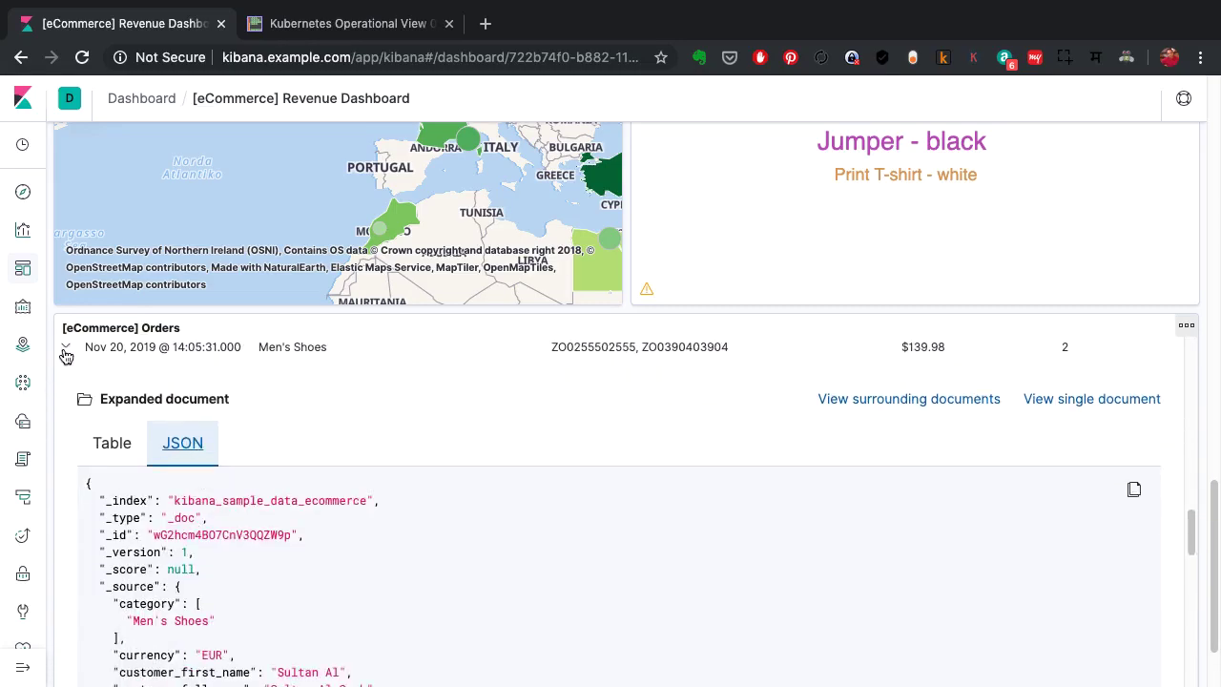
{"action": "left_click", "coordinate": [66, 349]}
{"action": "scroll", "coordinate": [220, 392], "scroll_direction": "up", "scroll_amount": 20}
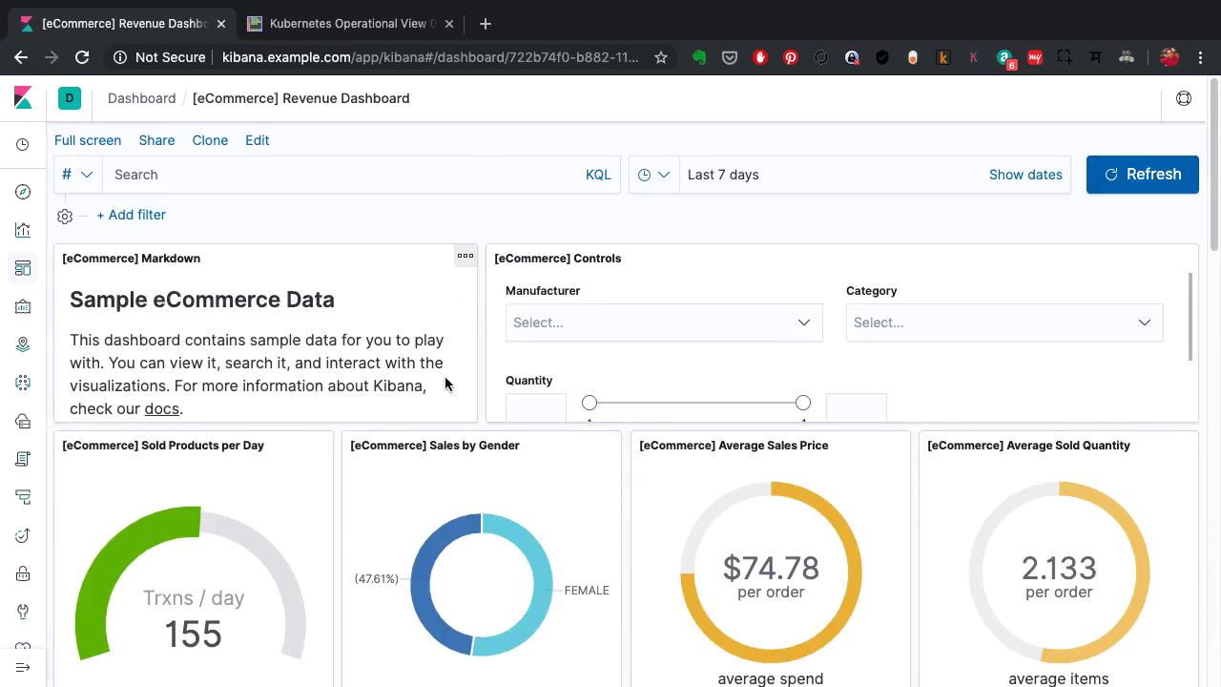
Open the [Flights] Global Flight Dashboard and scroll through its 303-flight, $574.1 average-price panels.
{"action": "left_click", "coordinate": [23, 274]}
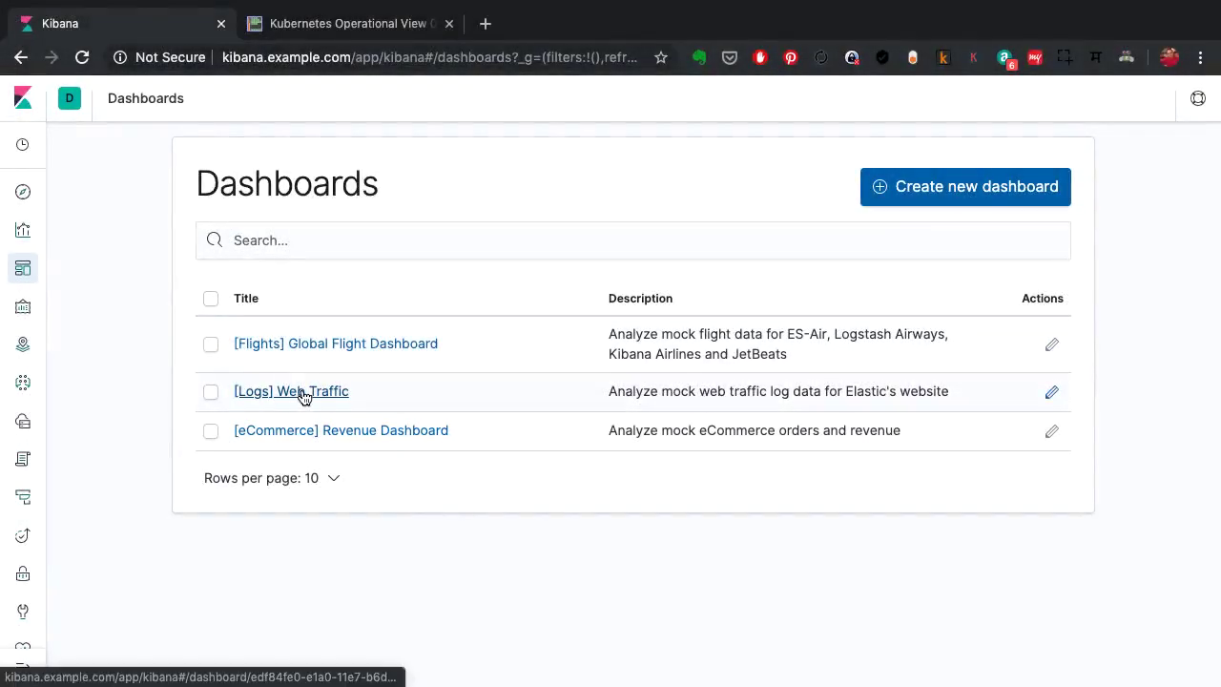
{"action": "left_click", "coordinate": [336, 355]}
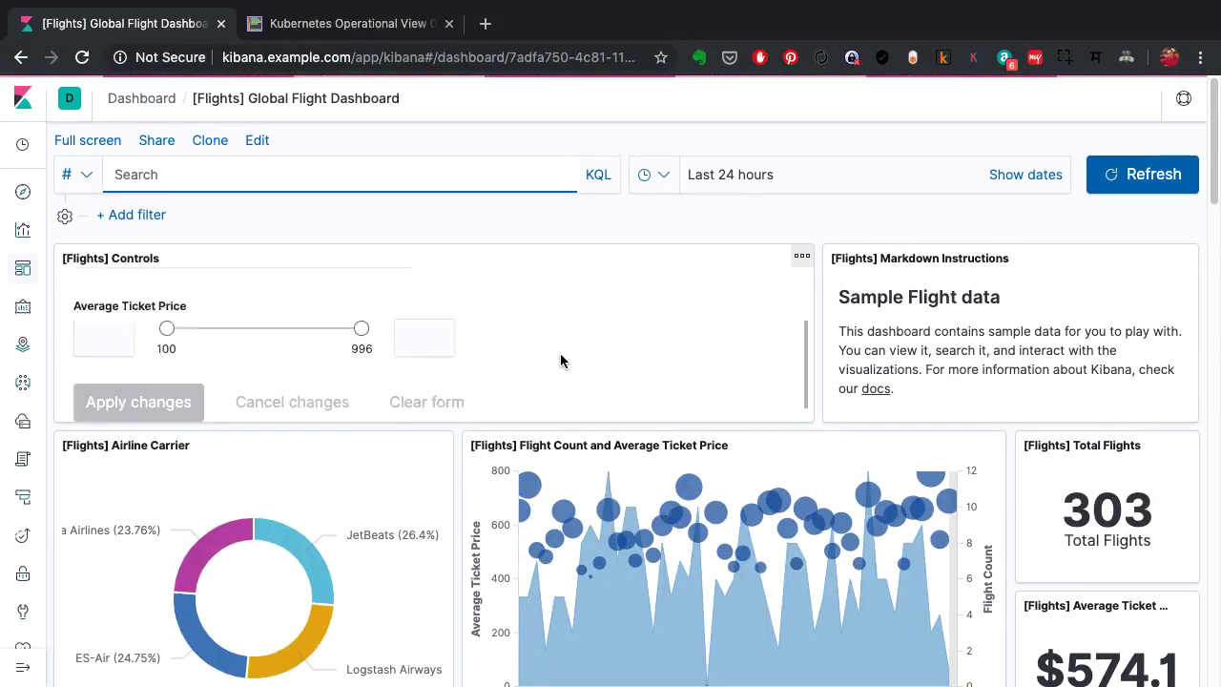
{"action": "scroll", "coordinate": [468, 434], "scroll_direction": "down", "scroll_amount": 1}
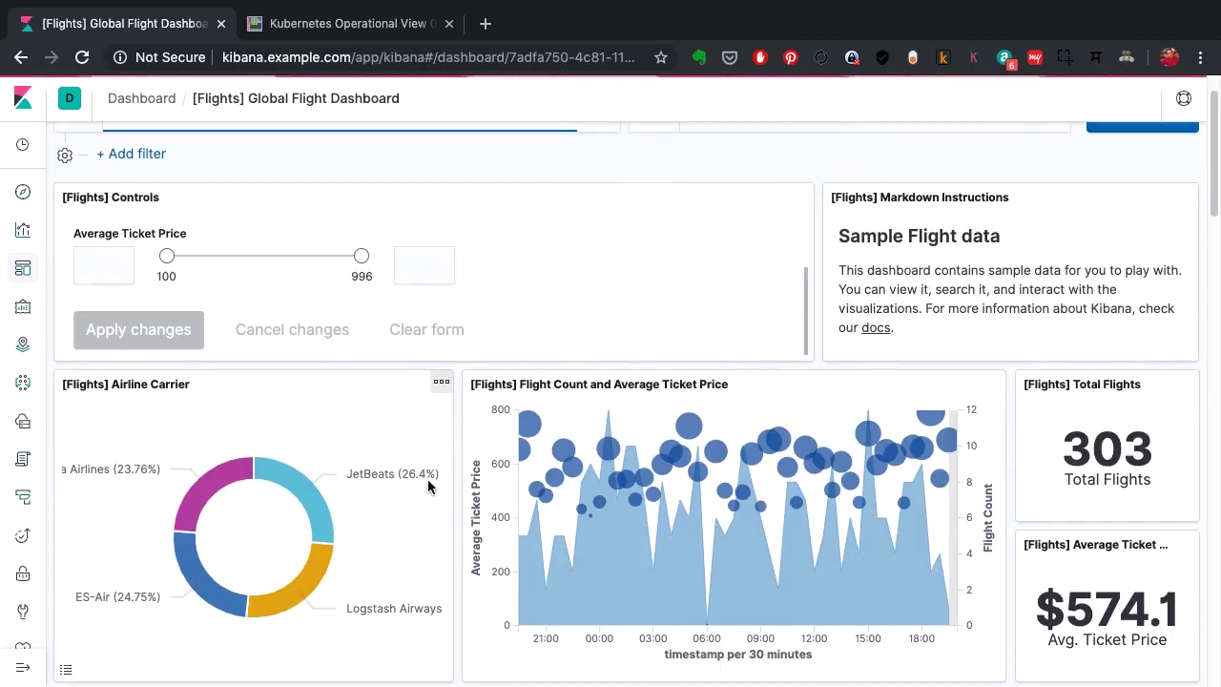
{"action": "scroll", "coordinate": [428, 478], "scroll_direction": "down", "scroll_amount": 3}
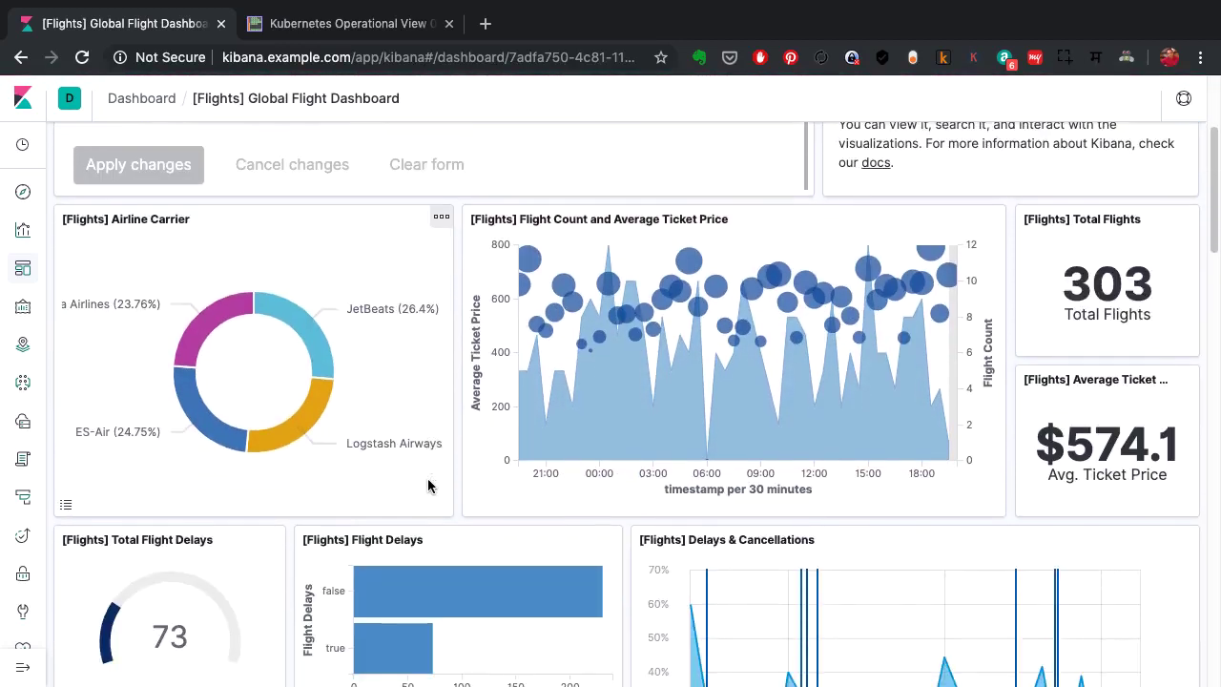
{"action": "scroll", "coordinate": [536, 460], "scroll_direction": "down", "scroll_amount": 4}
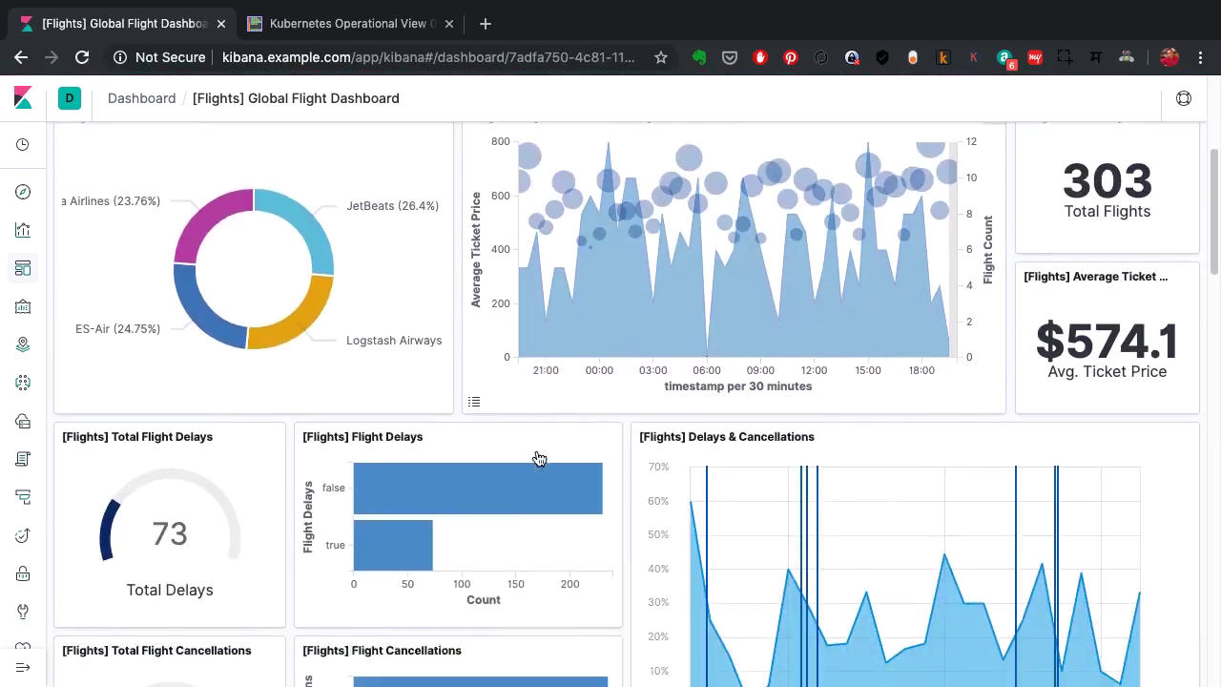
{"action": "scroll", "coordinate": [539, 459], "scroll_direction": "down", "scroll_amount": 8}
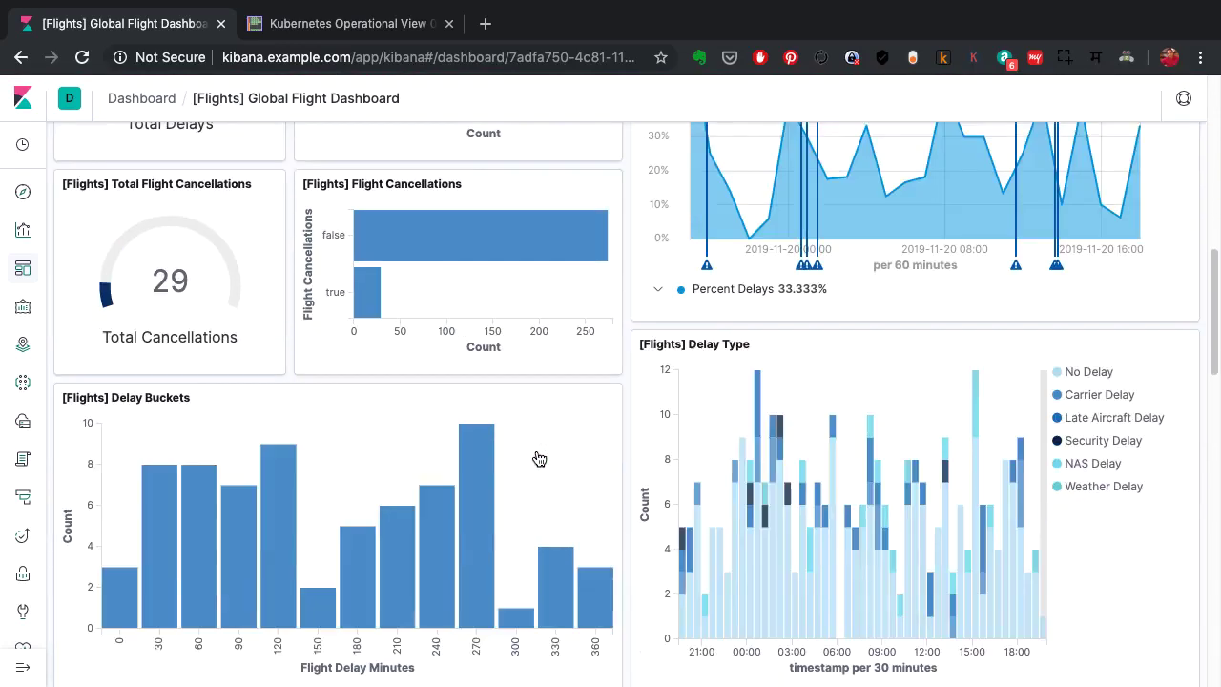
{"action": "scroll", "coordinate": [539, 459], "scroll_direction": "down", "scroll_amount": 9}
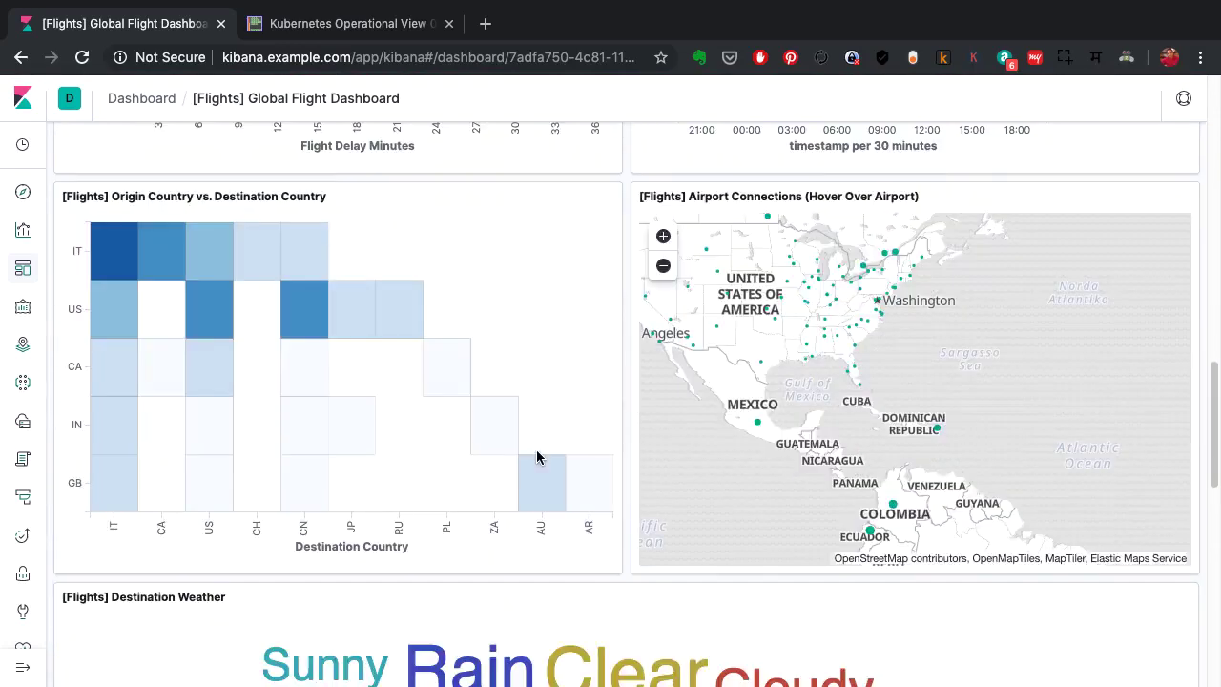
{"action": "scroll", "coordinate": [537, 458], "scroll_direction": "down", "scroll_amount": 2}
{"action": "scroll", "coordinate": [536, 458], "scroll_direction": "up", "scroll_amount": 5}
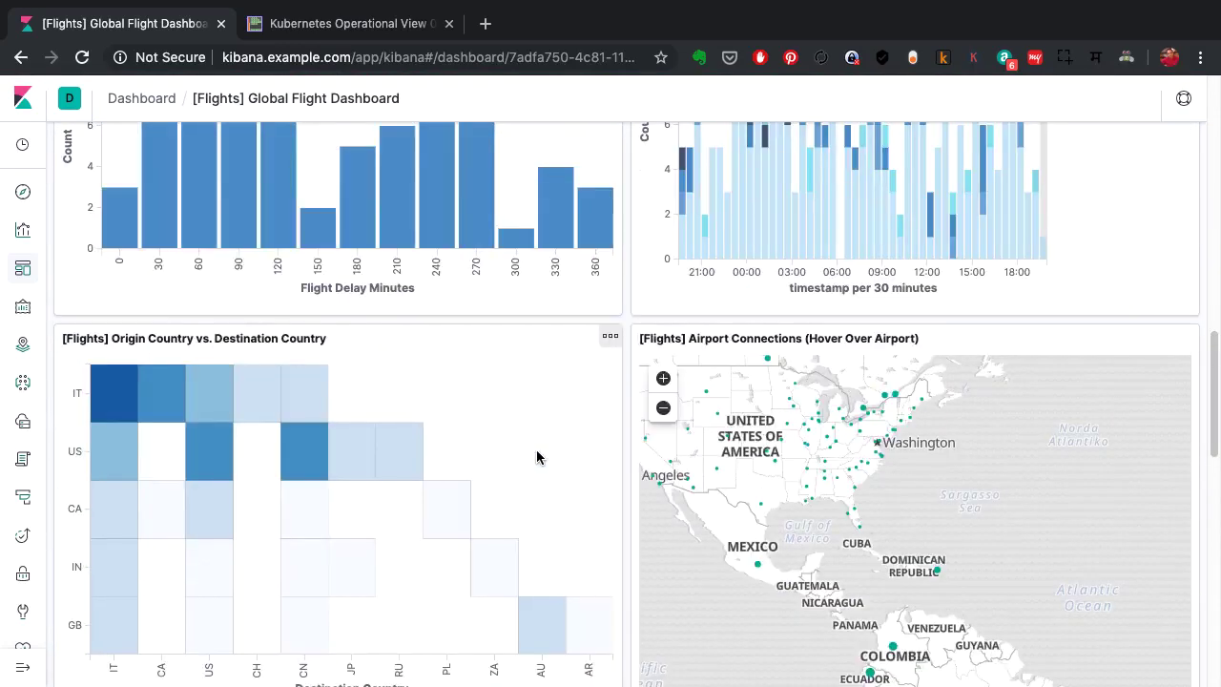
{"action": "scroll", "coordinate": [536, 458], "scroll_direction": "up", "scroll_amount": 5}
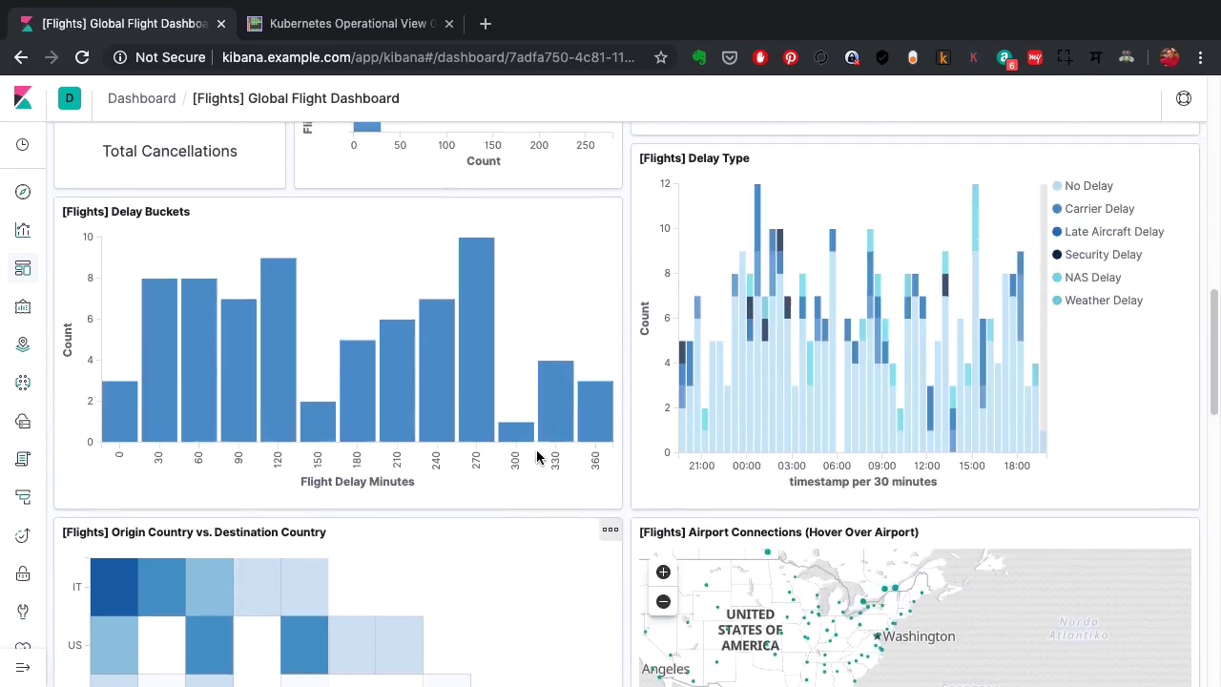
{"action": "scroll", "coordinate": [537, 454], "scroll_direction": "up", "scroll_amount": 7}
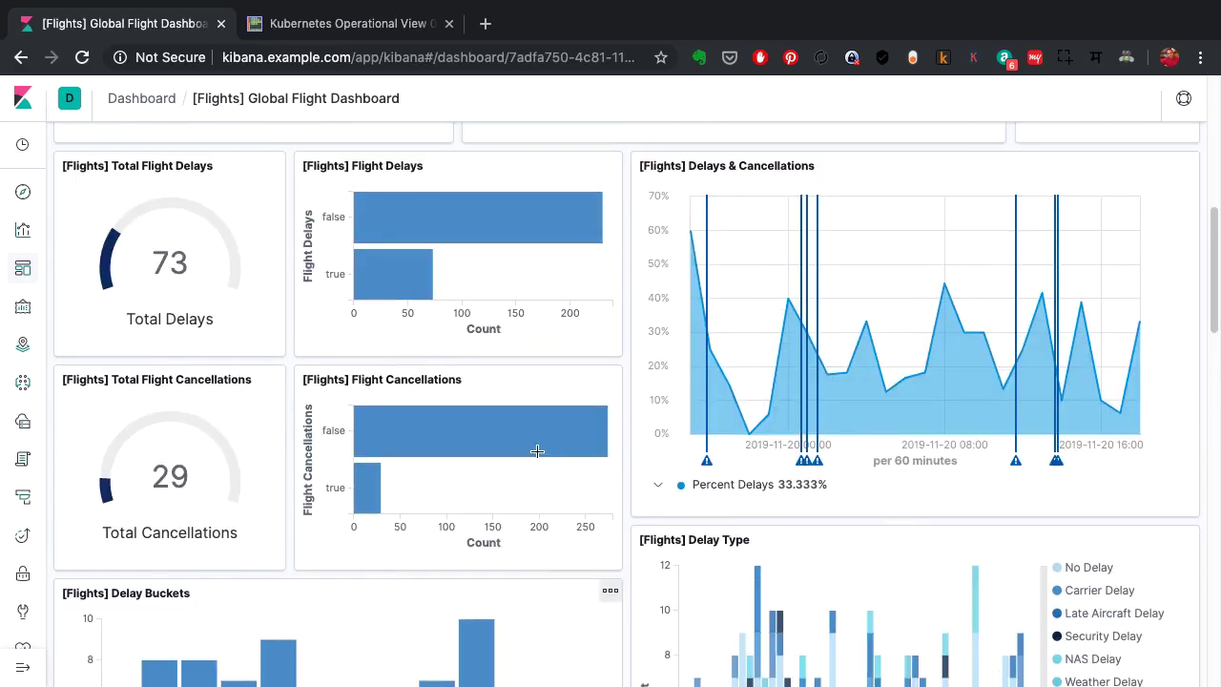
{"action": "scroll", "coordinate": [539, 458], "scroll_direction": "up", "scroll_amount": 1}
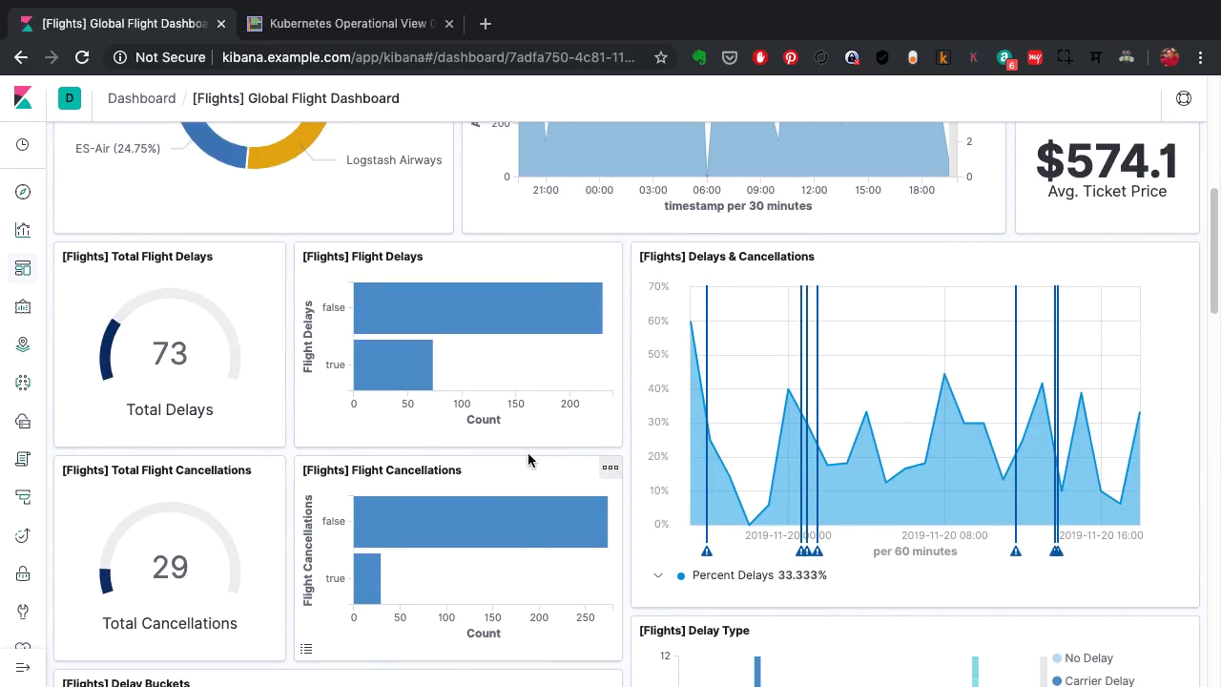
{"action": "scroll", "coordinate": [528, 460], "scroll_direction": "up", "scroll_amount": 4}
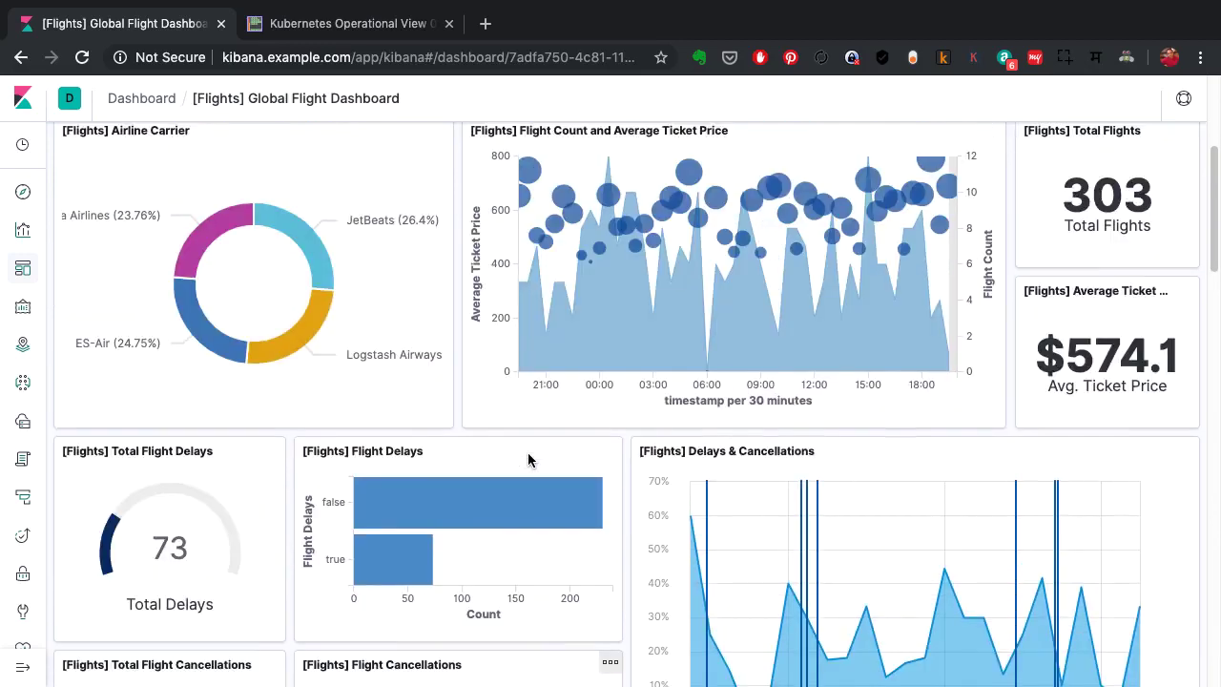
{"action": "scroll", "coordinate": [528, 460], "scroll_direction": "up", "scroll_amount": 5}
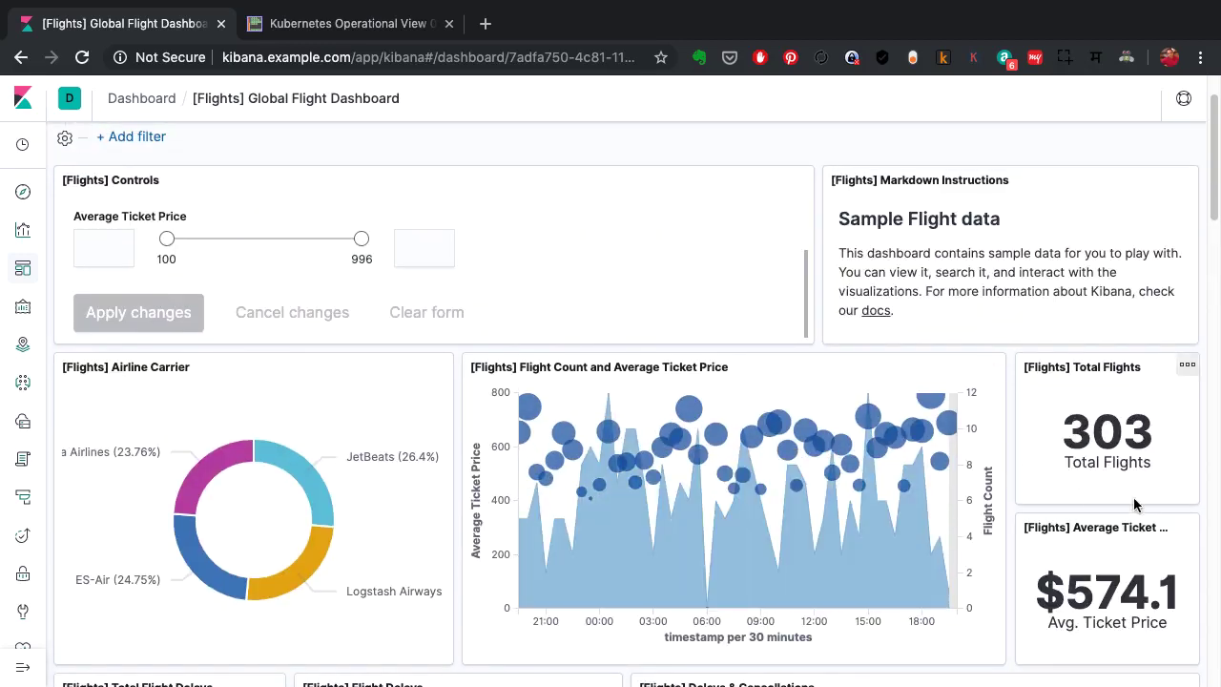
{"action": "scroll", "coordinate": [1002, 596], "scroll_direction": "up", "scroll_amount": 1}
{"action": "scroll", "coordinate": [995, 577], "scroll_direction": "down", "scroll_amount": 1}
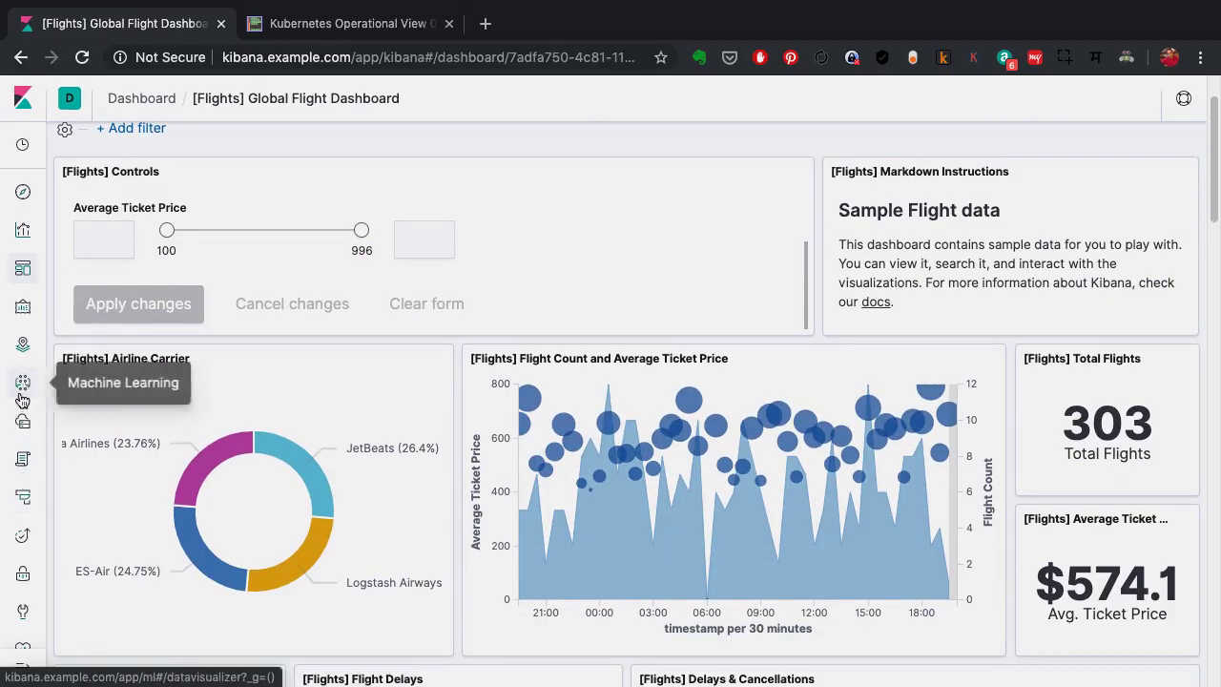
Open the Logs stream of sample web log entries.
{"action": "left_click", "coordinate": [23, 460]}
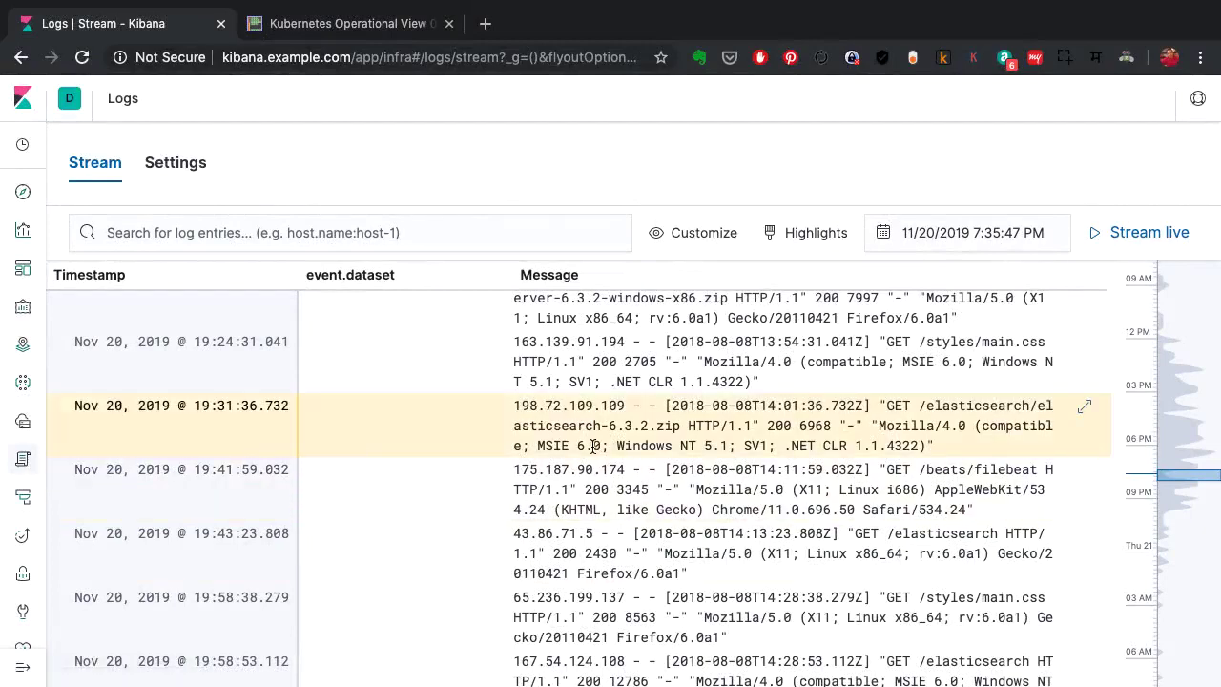
{"action": "scroll", "coordinate": [592, 446], "scroll_direction": "up", "scroll_amount": 3}
{"action": "scroll", "coordinate": [593, 447], "scroll_direction": "up", "scroll_amount": 10}
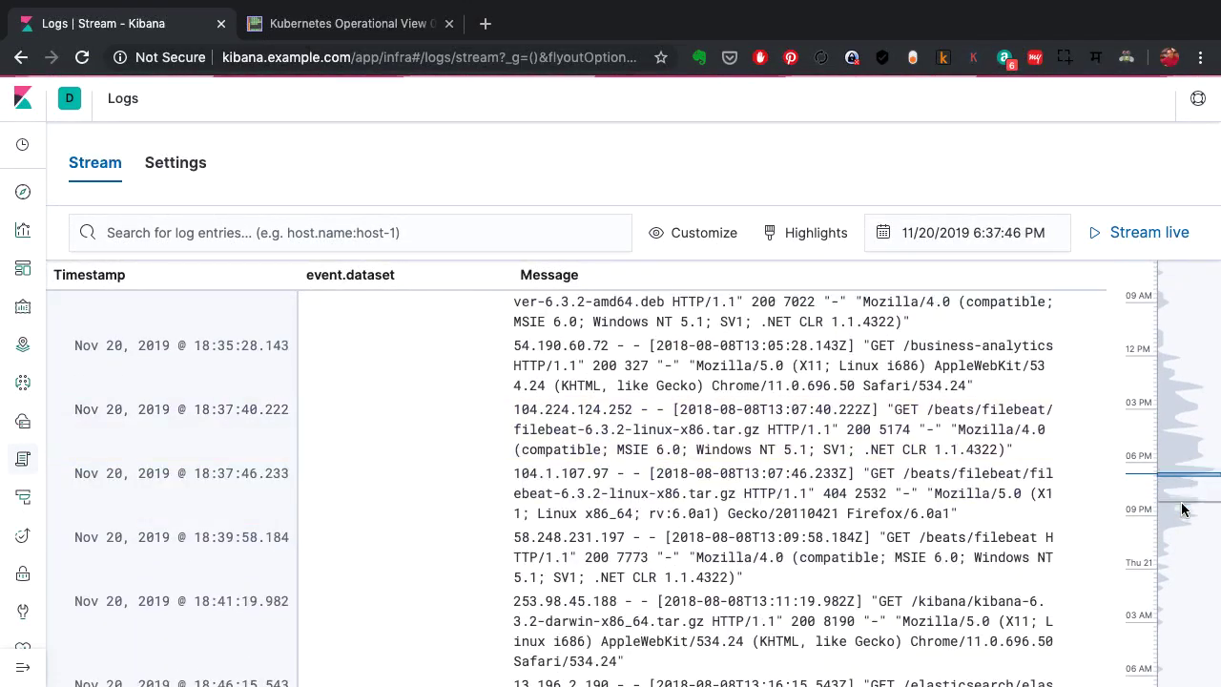
{"action": "scroll", "coordinate": [1180, 518], "scroll_direction": "down", "scroll_amount": 5}
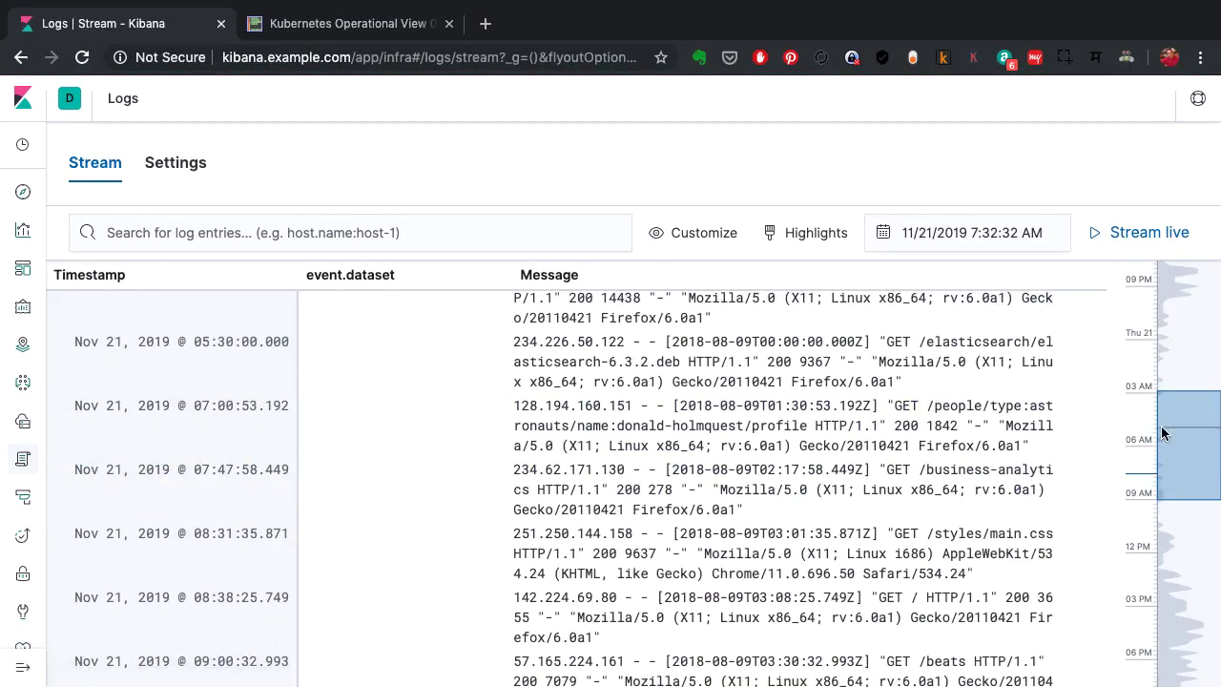
Drag the minimap to other hours and select the 20:53:59.598 entry's message and timestamp.
{"action": "left_click_drag", "start_coordinate": [1142, 393], "coordinate": [1139, 582]}
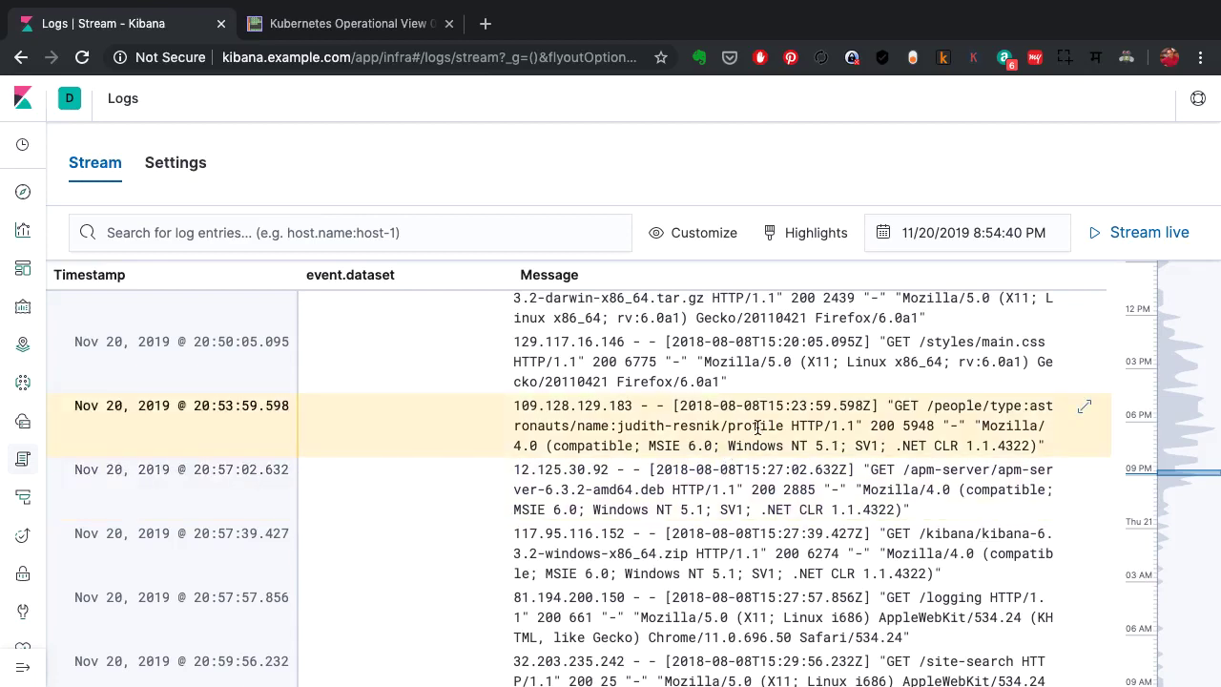
{"action": "triple_click", "coordinate": [712, 445]}
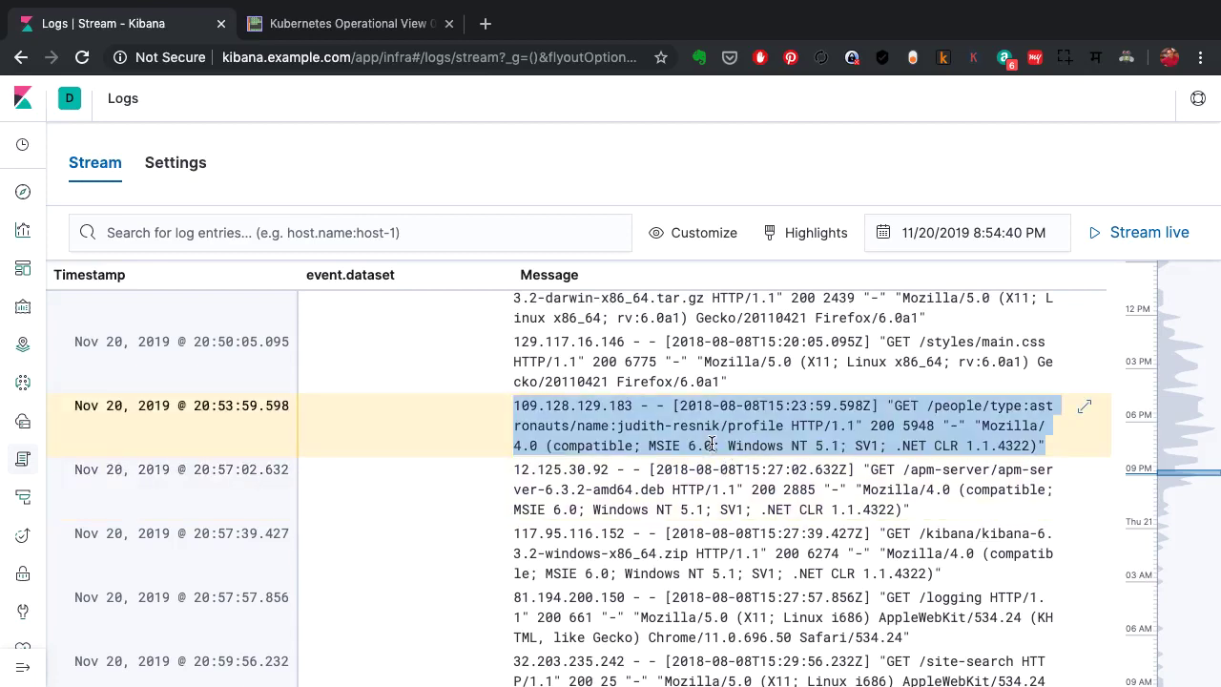
{"action": "triple_click", "coordinate": [242, 408]}
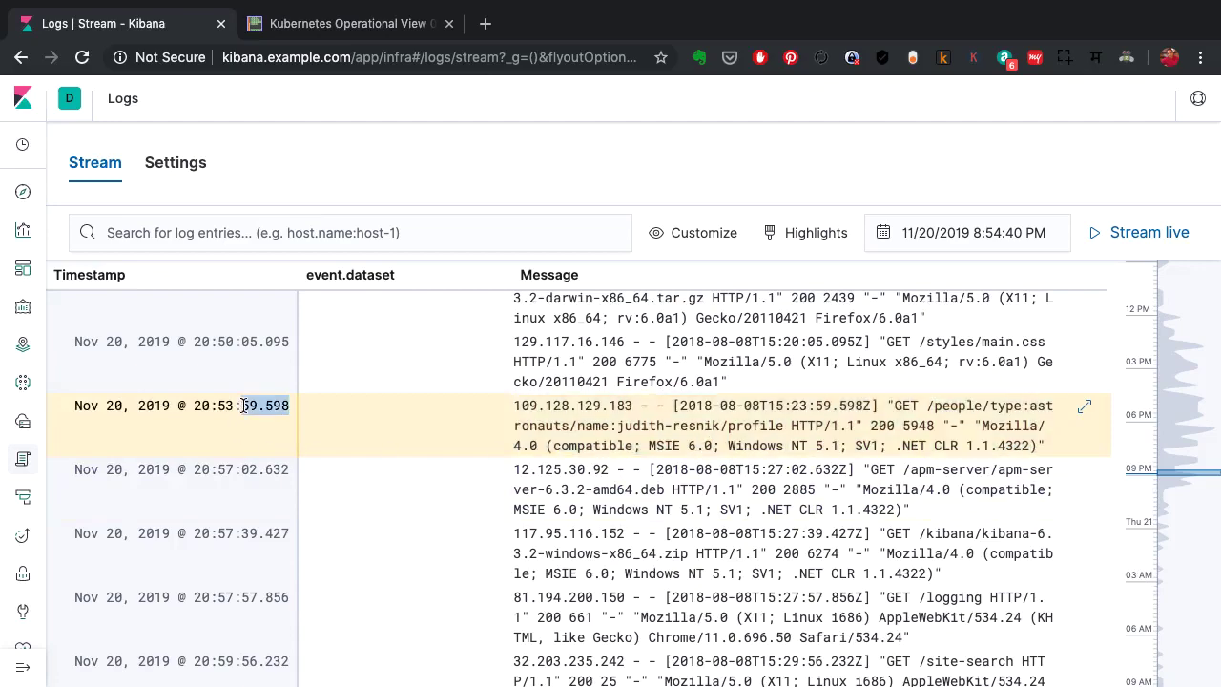
{"action": "scroll", "coordinate": [655, 422], "scroll_direction": "down", "scroll_amount": 15}
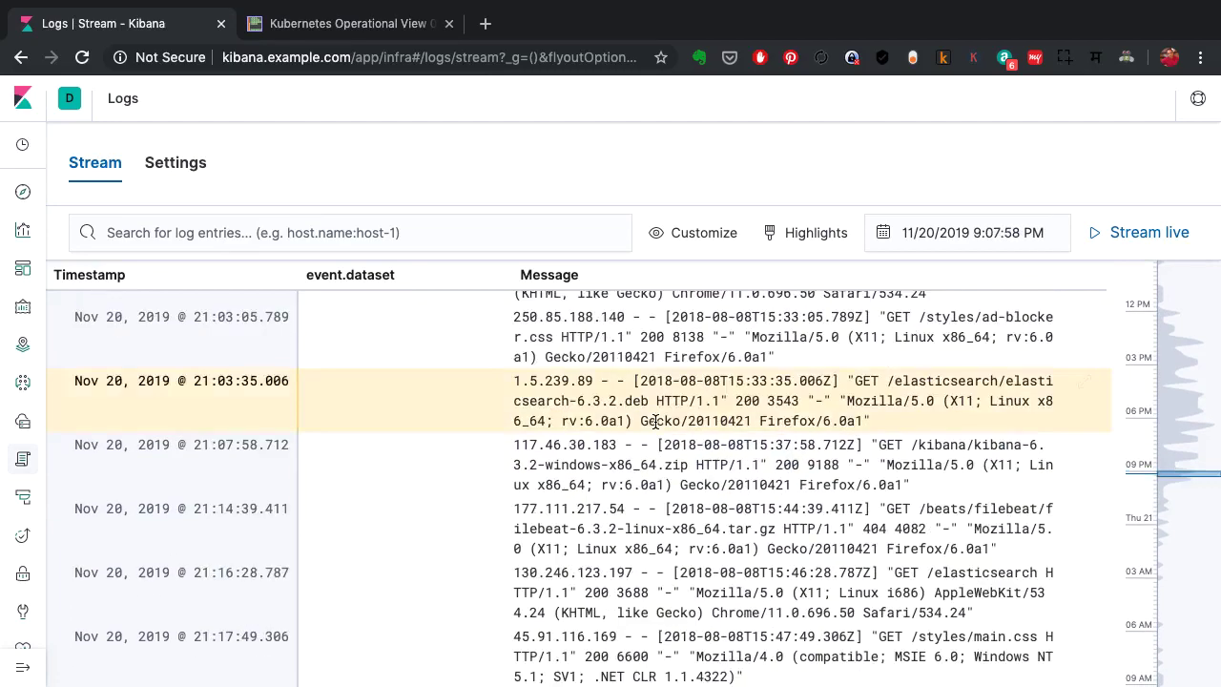
{"action": "scroll", "coordinate": [654, 422], "scroll_direction": "down", "scroll_amount": 15}
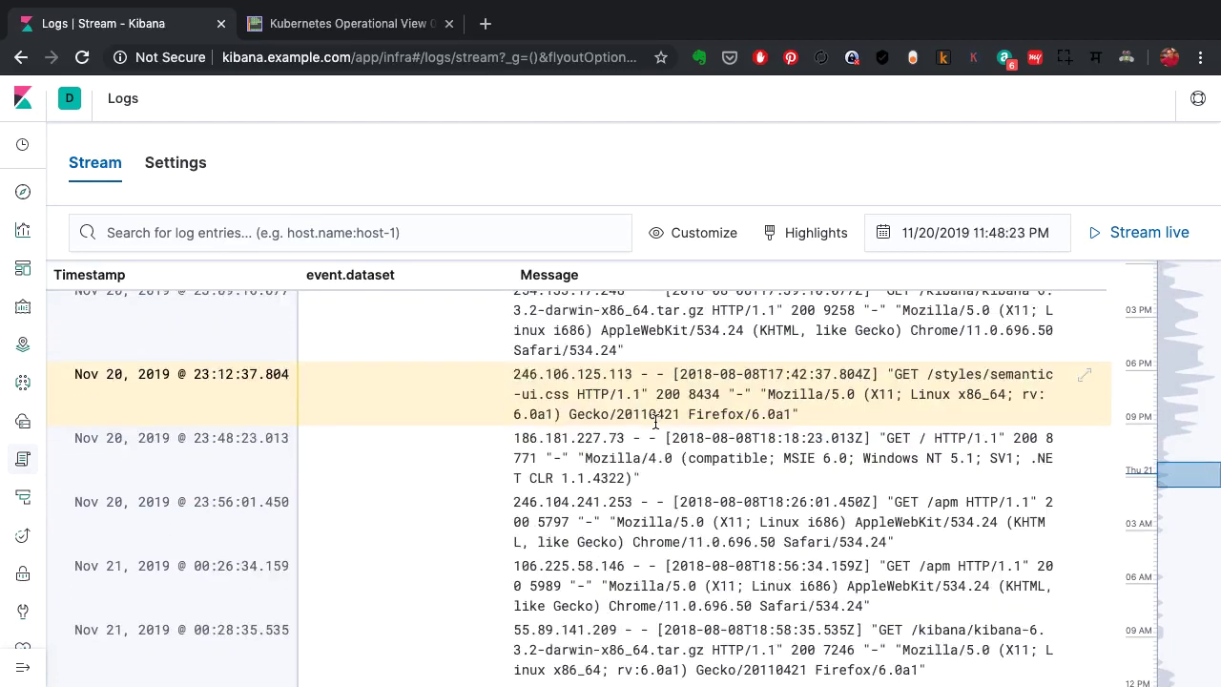
{"action": "scroll", "coordinate": [655, 422], "scroll_direction": "down", "scroll_amount": 2}
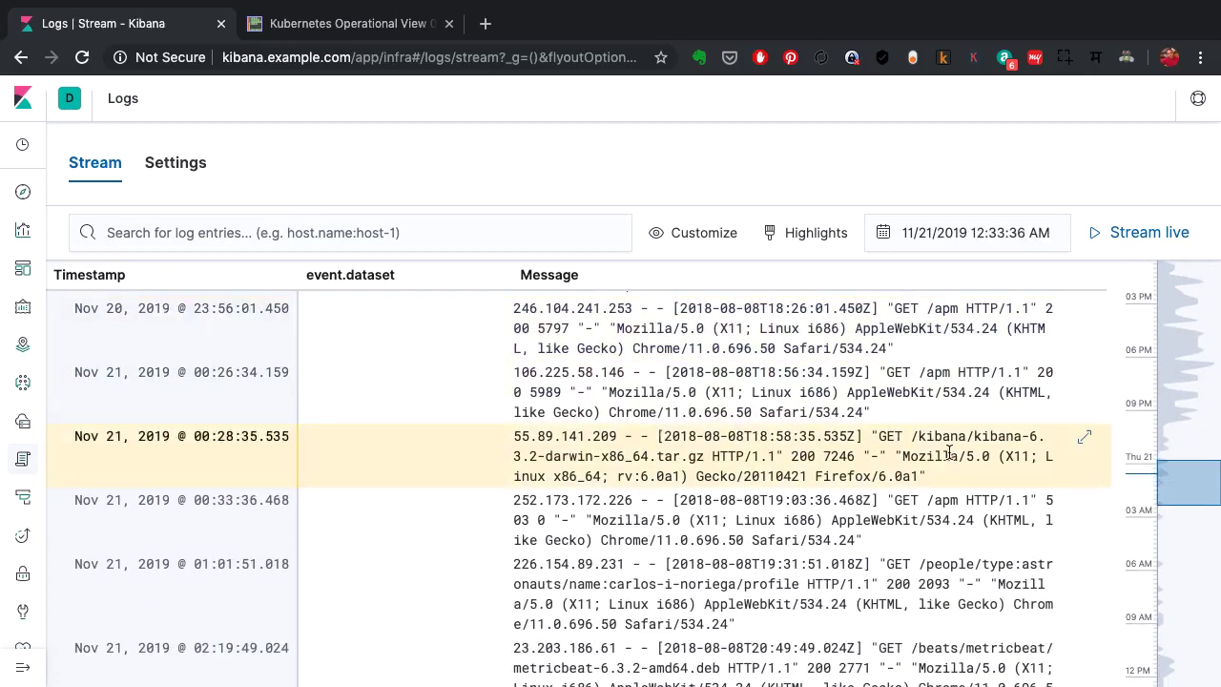
{"action": "scroll", "coordinate": [945, 449], "scroll_direction": "down", "scroll_amount": 5}
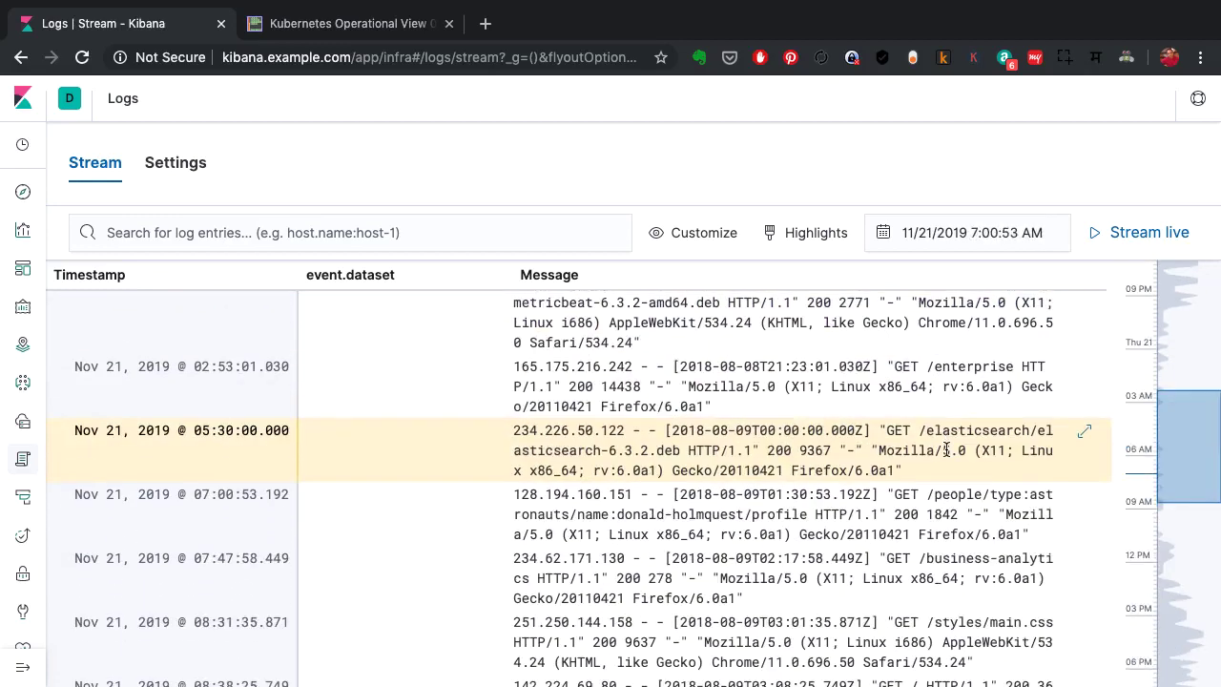
Inspect the 05:30 log entry's details (response 200, 9367 bytes) and its actions, then close the flyout.
{"action": "left_click", "coordinate": [1086, 446]}
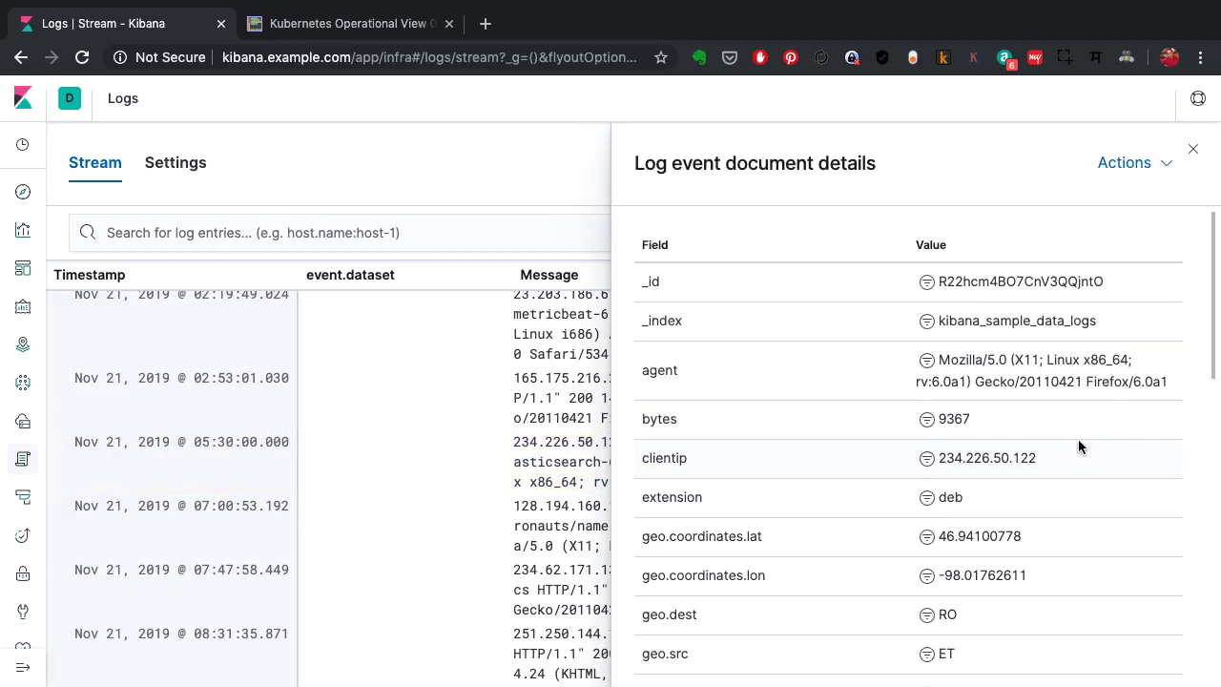
{"action": "scroll", "coordinate": [1079, 441], "scroll_direction": "down", "scroll_amount": 5}
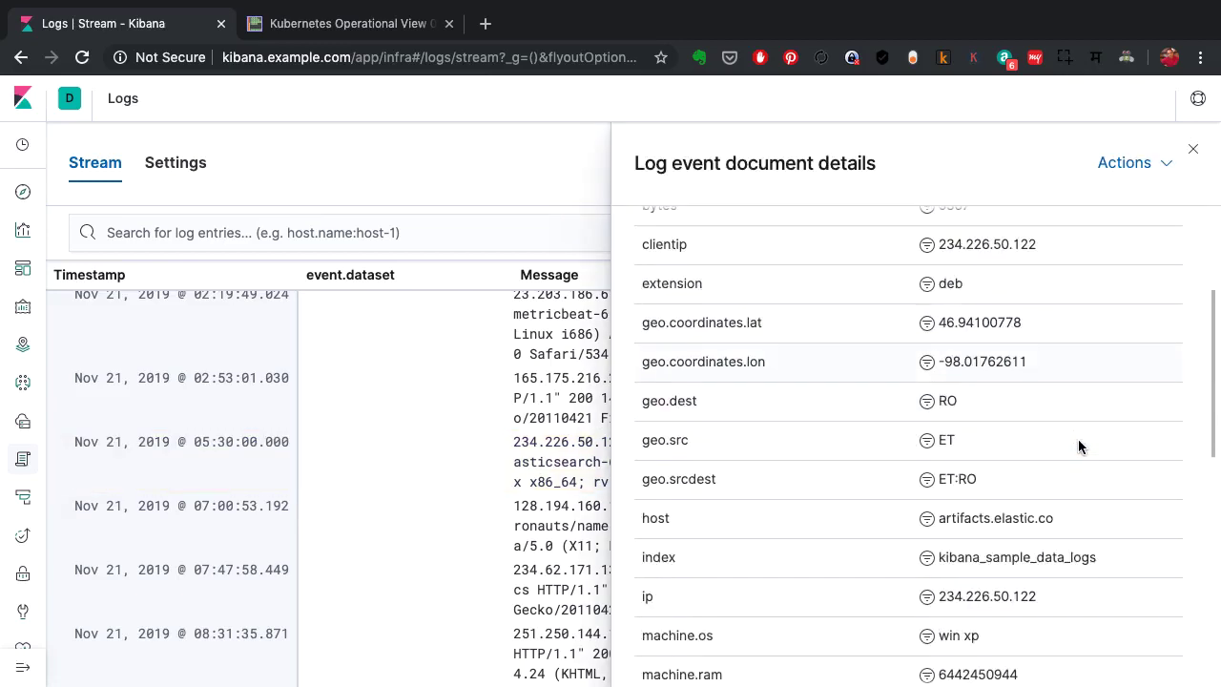
{"action": "scroll", "coordinate": [1078, 439], "scroll_direction": "down", "scroll_amount": 5}
{"action": "scroll", "coordinate": [1078, 441], "scroll_direction": "down", "scroll_amount": 4}
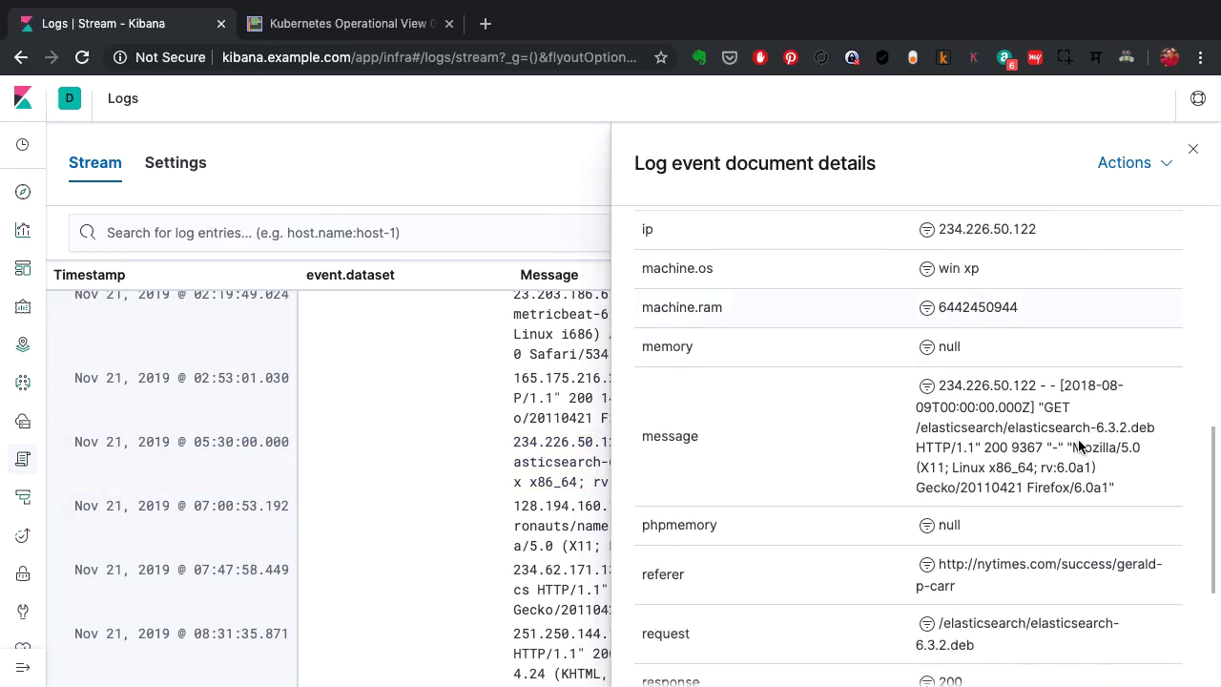
{"action": "scroll", "coordinate": [1080, 445], "scroll_direction": "down", "scroll_amount": 3}
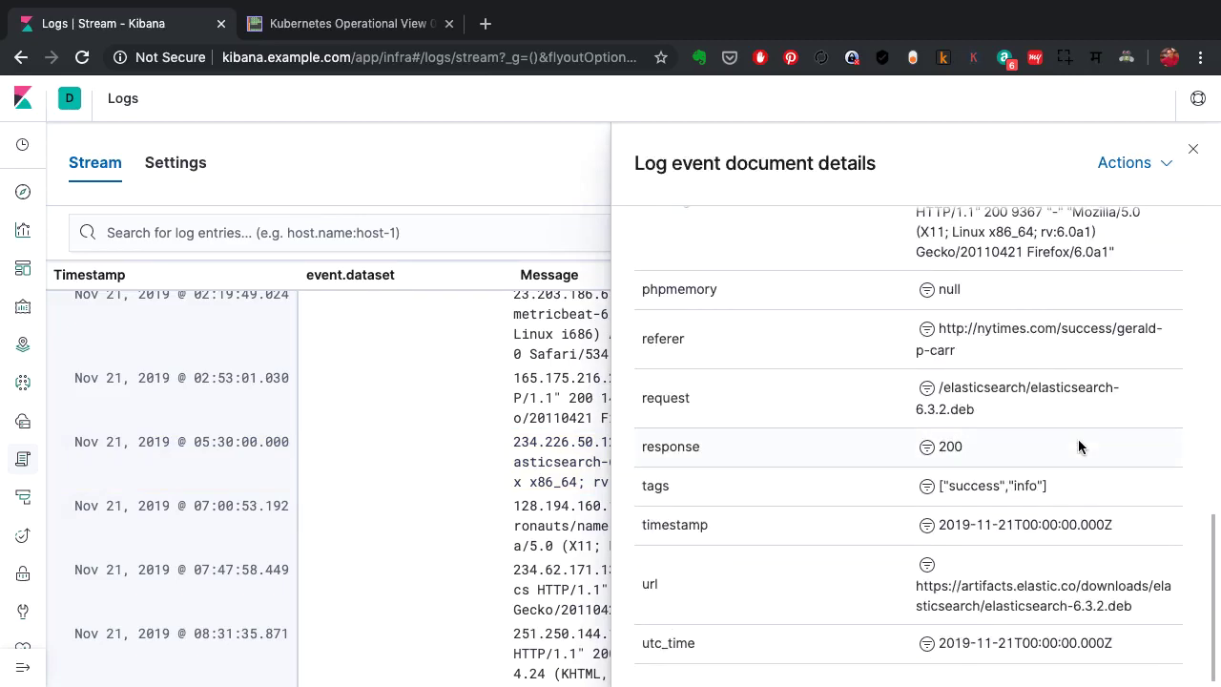
{"action": "scroll", "coordinate": [1078, 438], "scroll_direction": "up", "scroll_amount": 10}
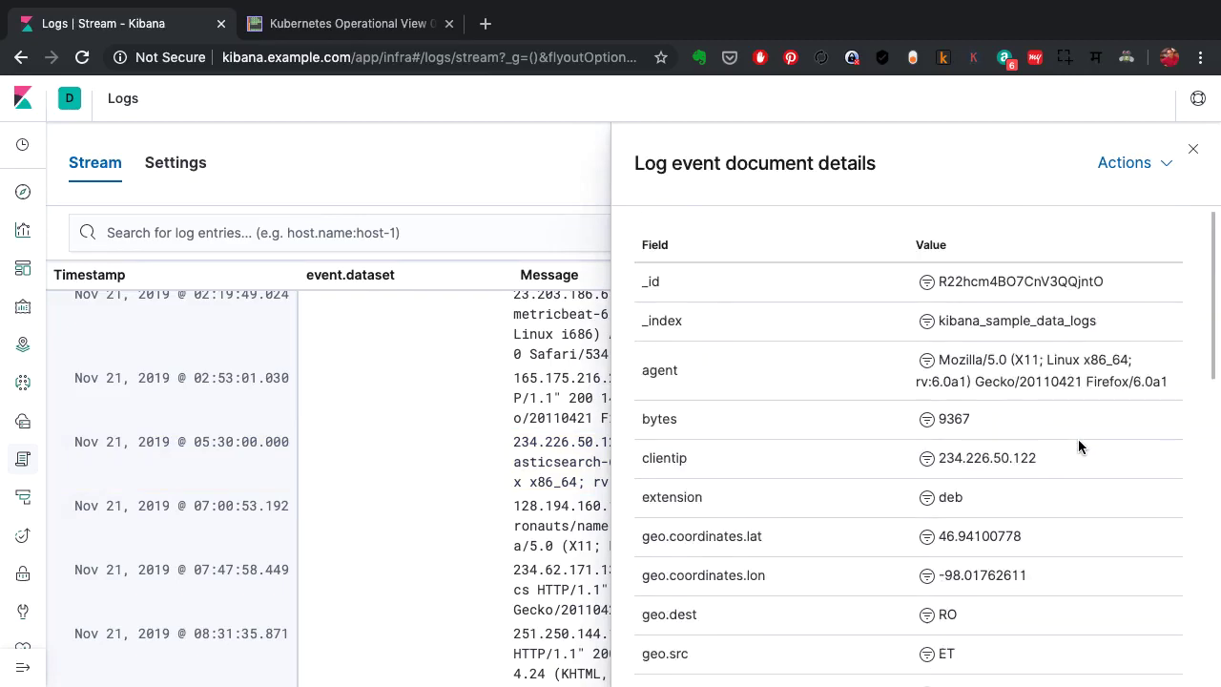
{"action": "left_click", "coordinate": [1168, 169]}
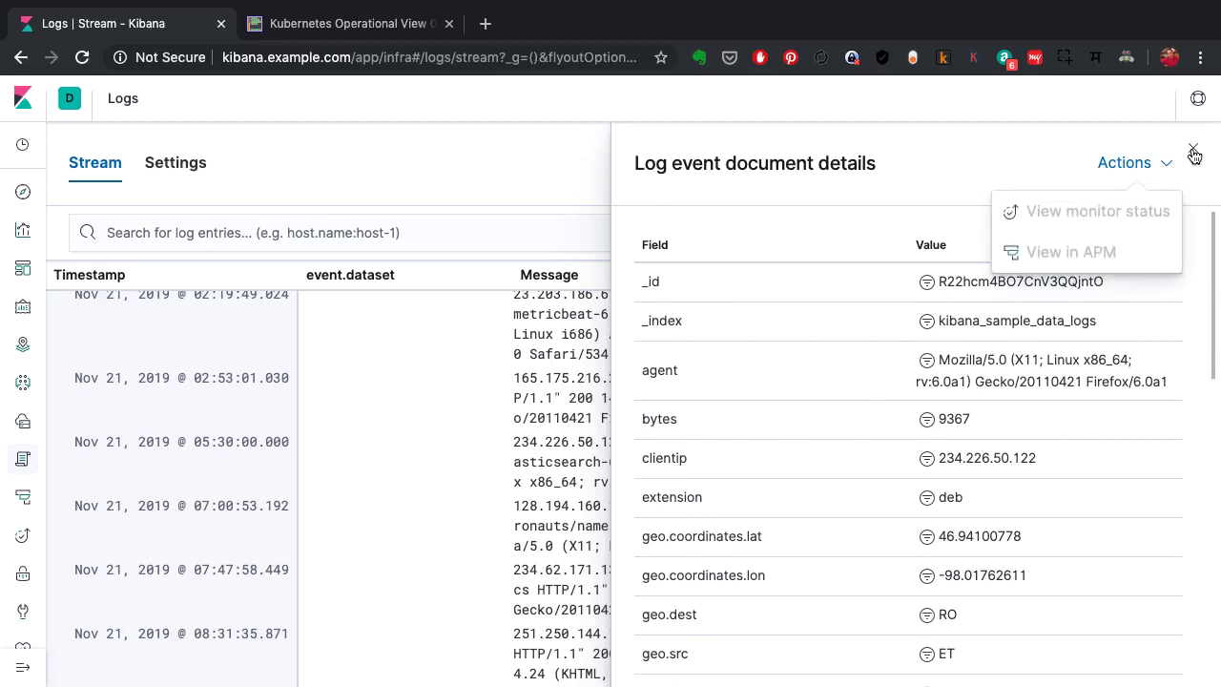
{"action": "left_click", "coordinate": [1193, 150]}
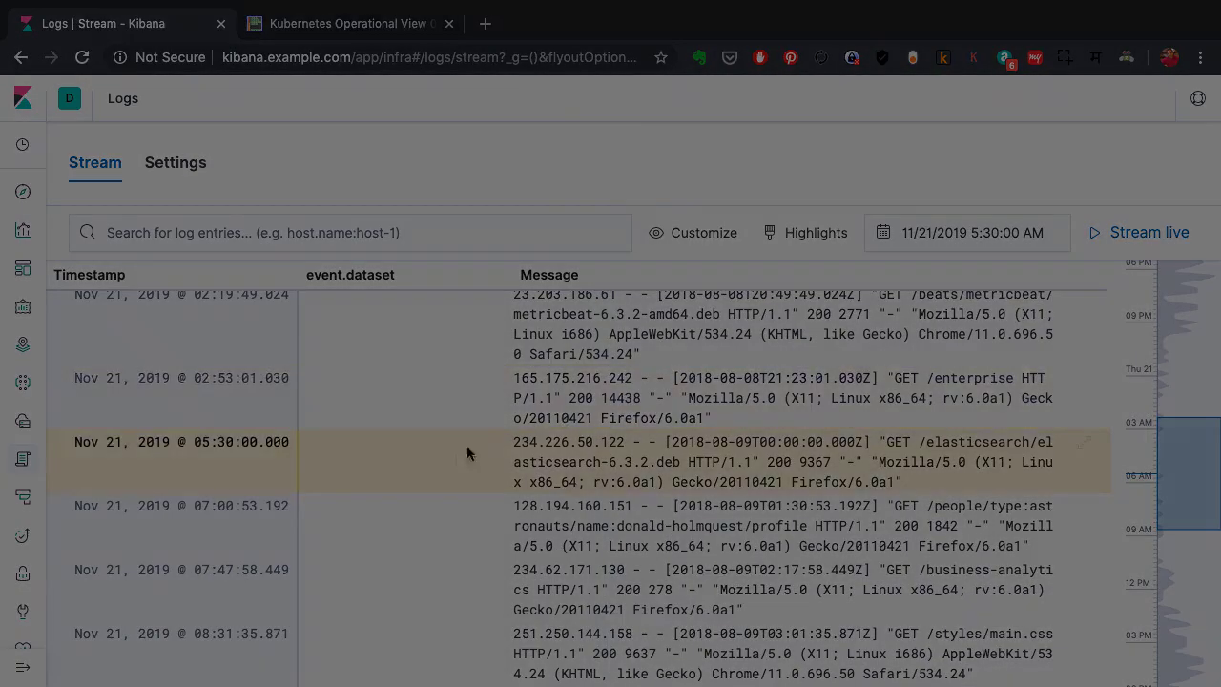
Open the Infrastructure inventory of four hosts by CPU, briefly visiting the Kubernetes Operational View page.
{"action": "left_click", "coordinate": [23, 423]}
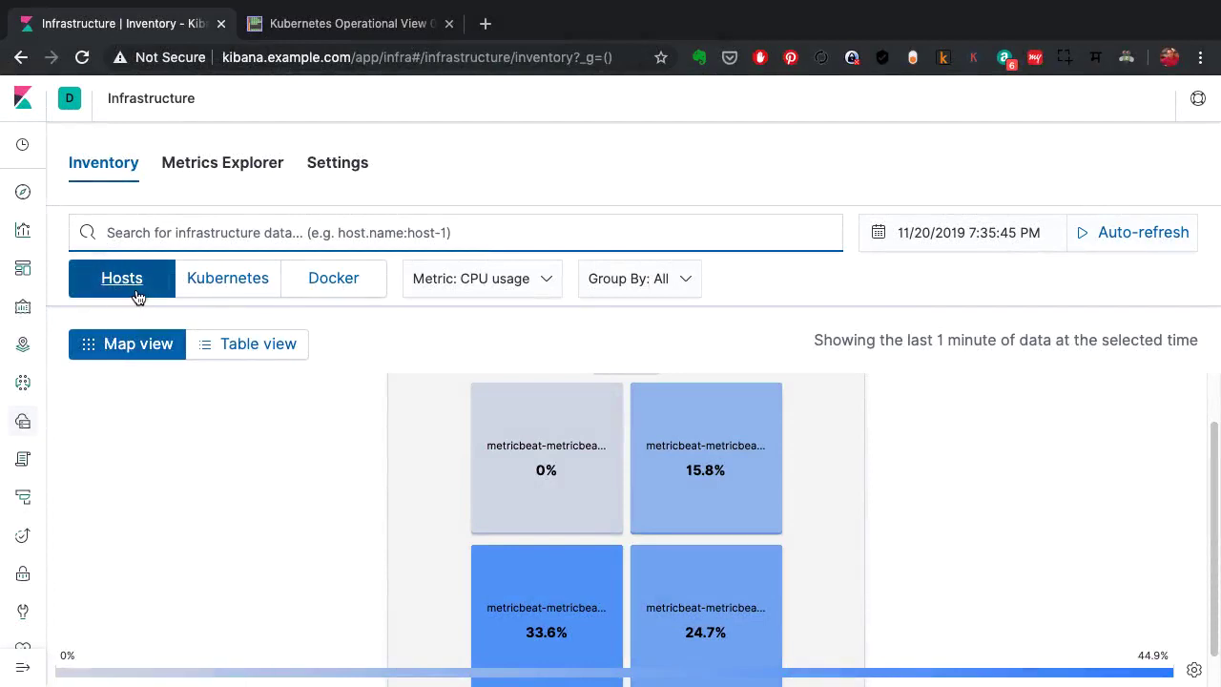
{"action": "scroll", "coordinate": [410, 421], "scroll_direction": "up", "scroll_amount": 2}
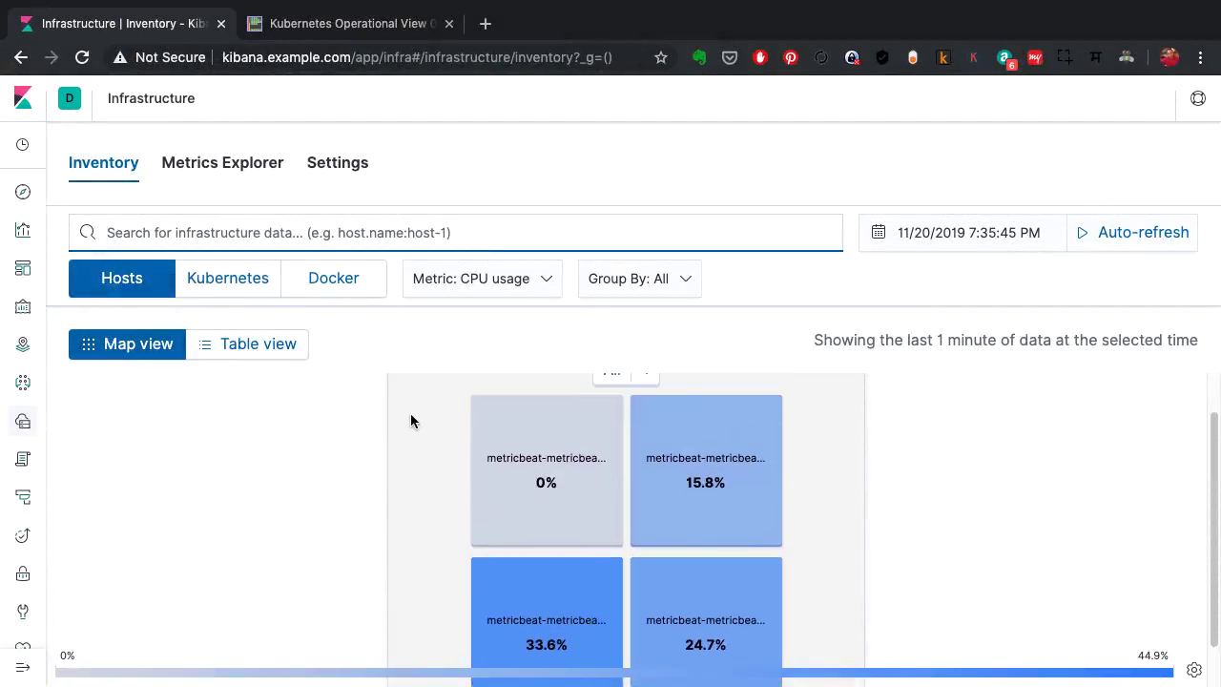
{"action": "scroll", "coordinate": [723, 589], "scroll_direction": "up", "scroll_amount": 2}
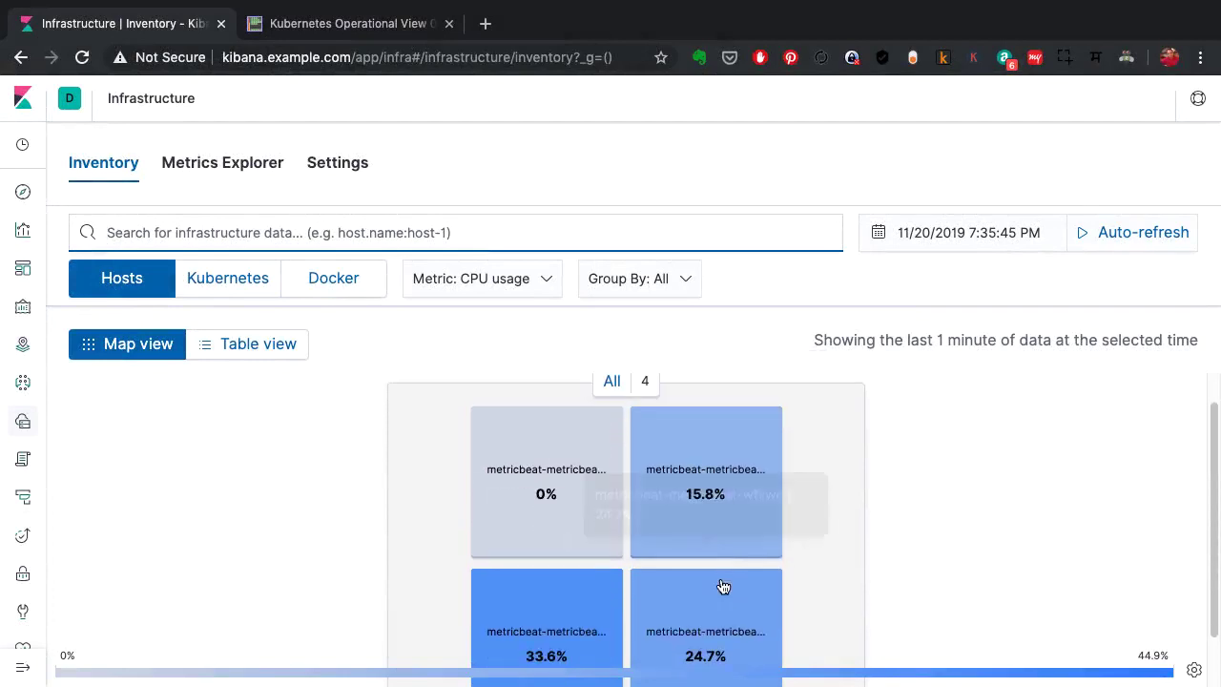
{"action": "left_click", "coordinate": [375, 36]}
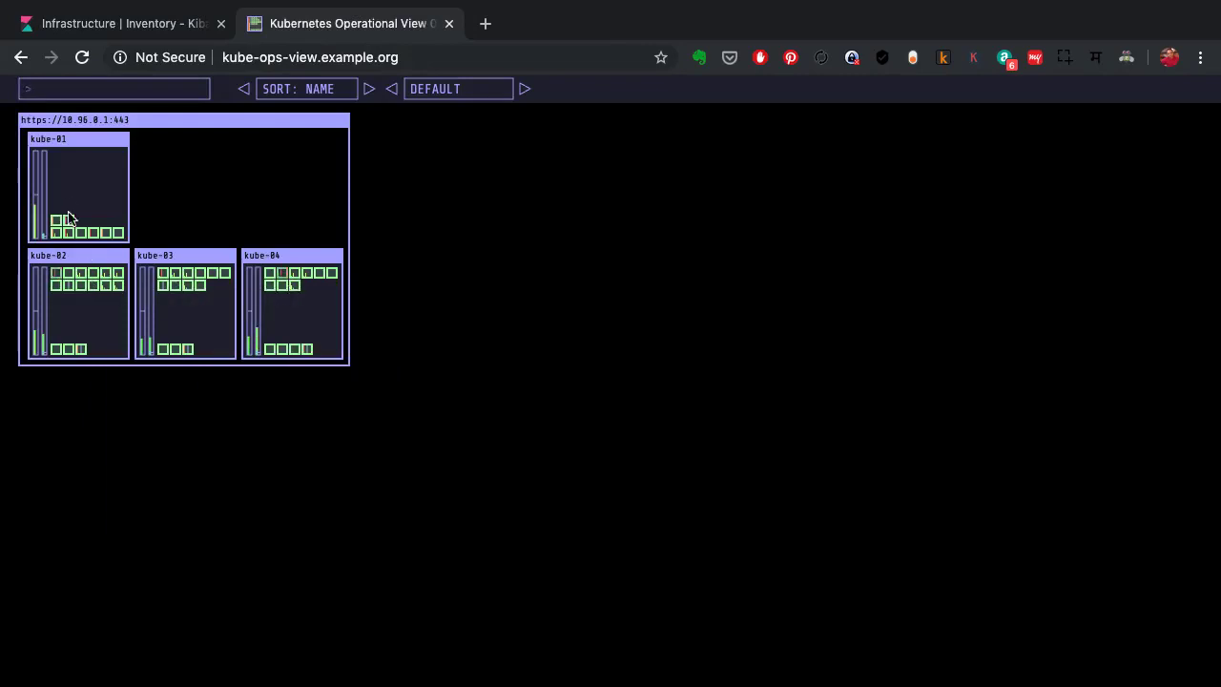
{"action": "left_click", "coordinate": [145, 29]}
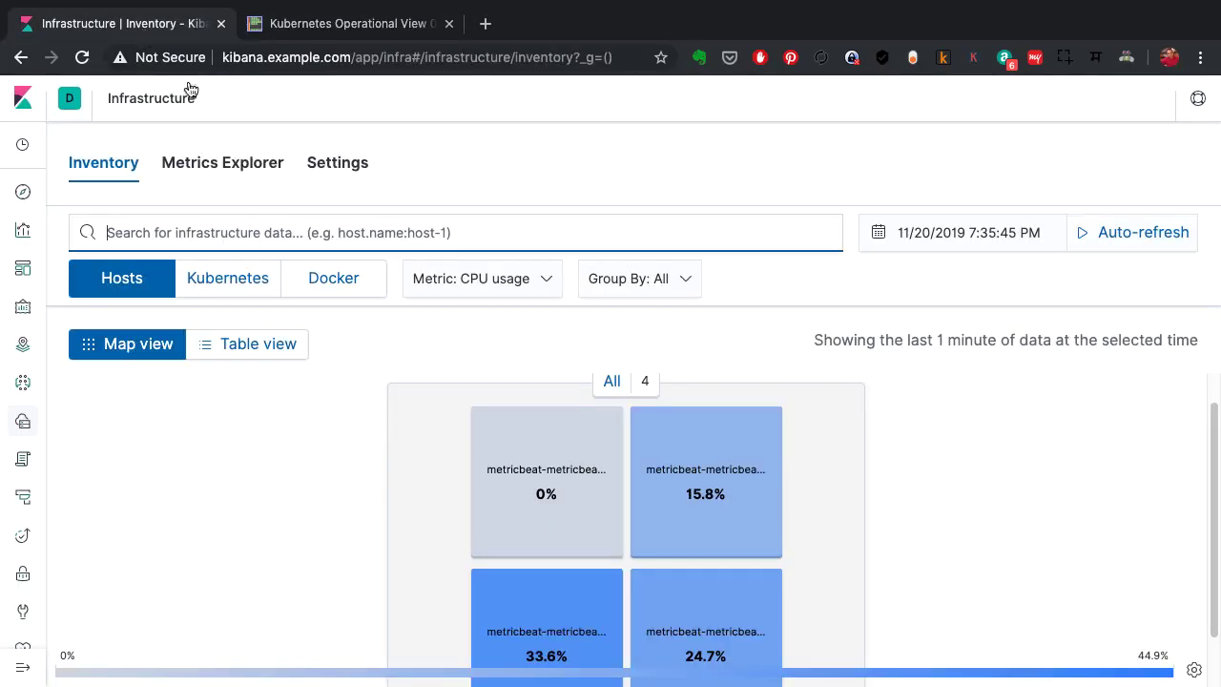
Bring up the View logs, View metrics and APM traces options for the metricbeat-pkctb host.
{"action": "scroll", "coordinate": [324, 409], "scroll_direction": "down", "scroll_amount": 1}
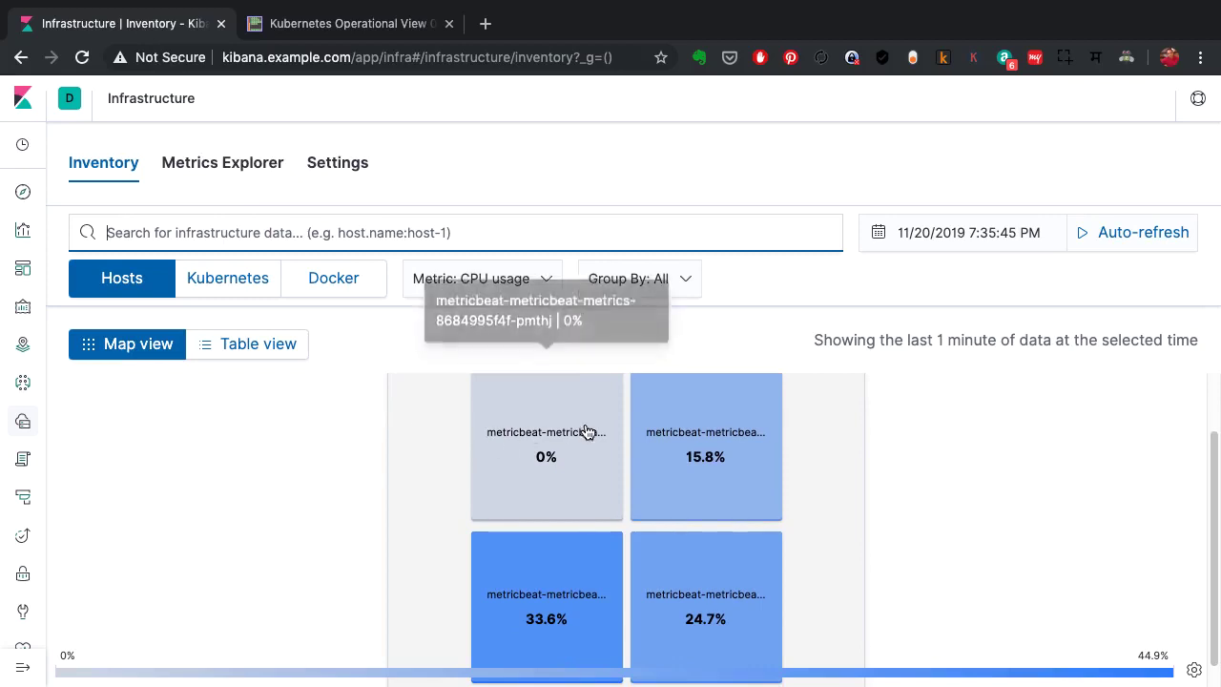
{"action": "scroll", "coordinate": [706, 450], "scroll_direction": "down", "scroll_amount": 1}
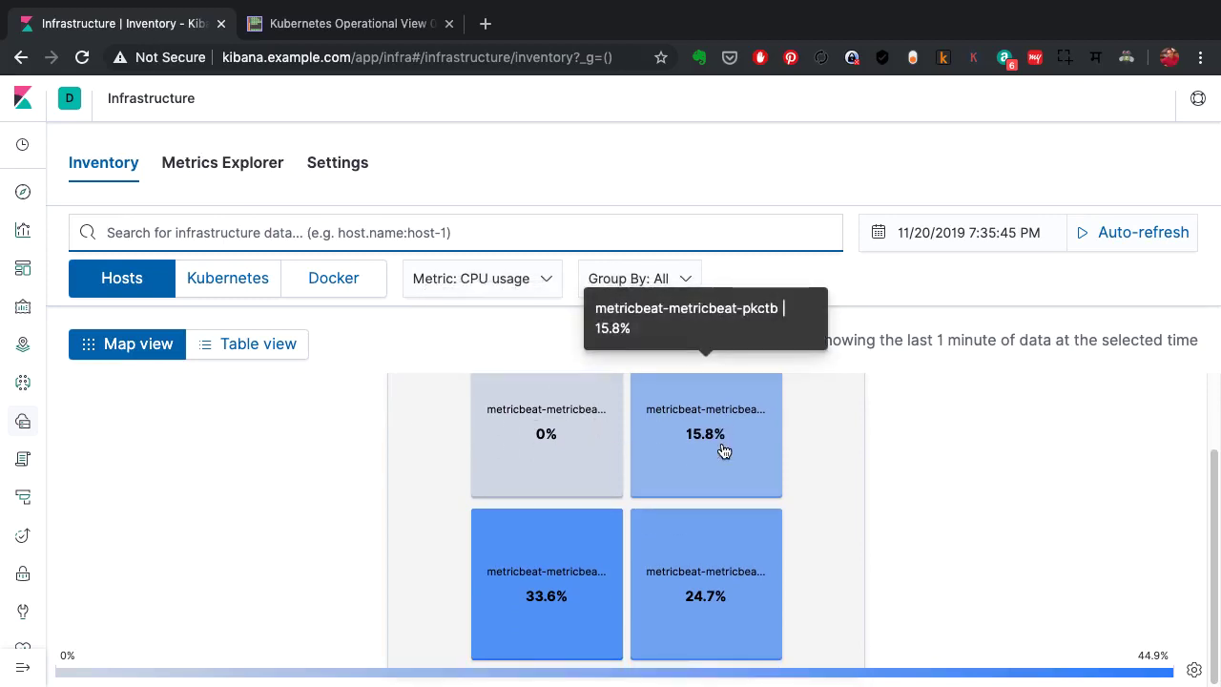
{"action": "scroll", "coordinate": [706, 516], "scroll_direction": "up", "scroll_amount": 3}
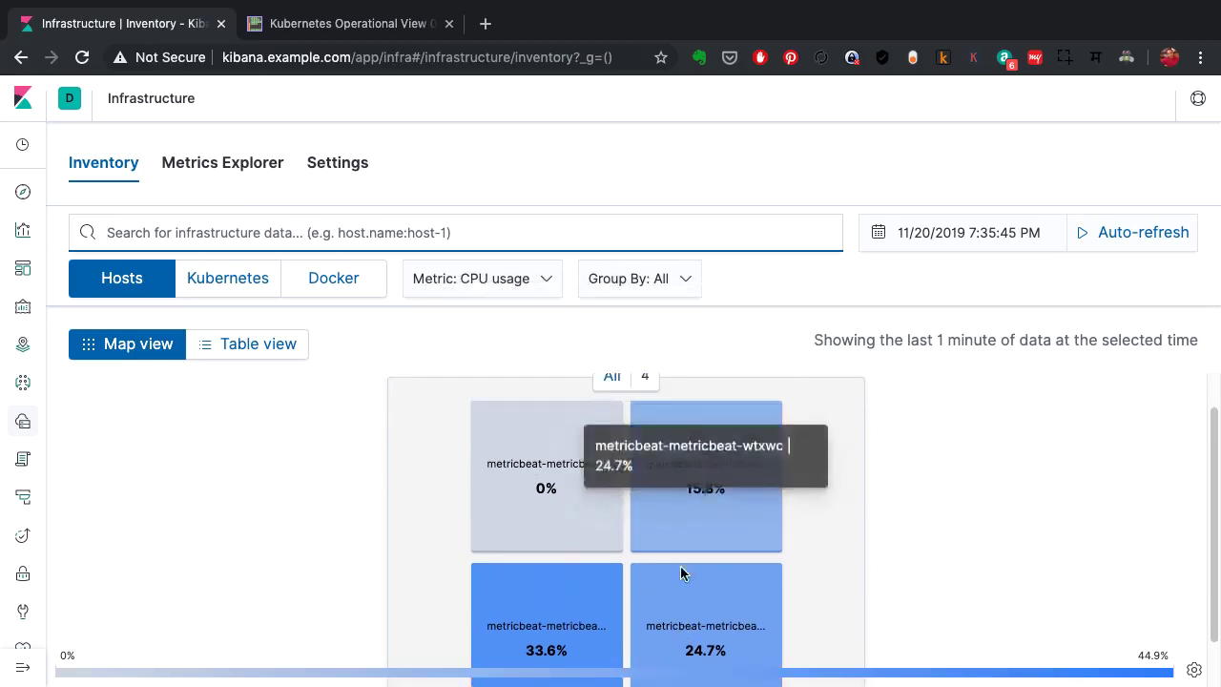
{"action": "left_click", "coordinate": [696, 503]}
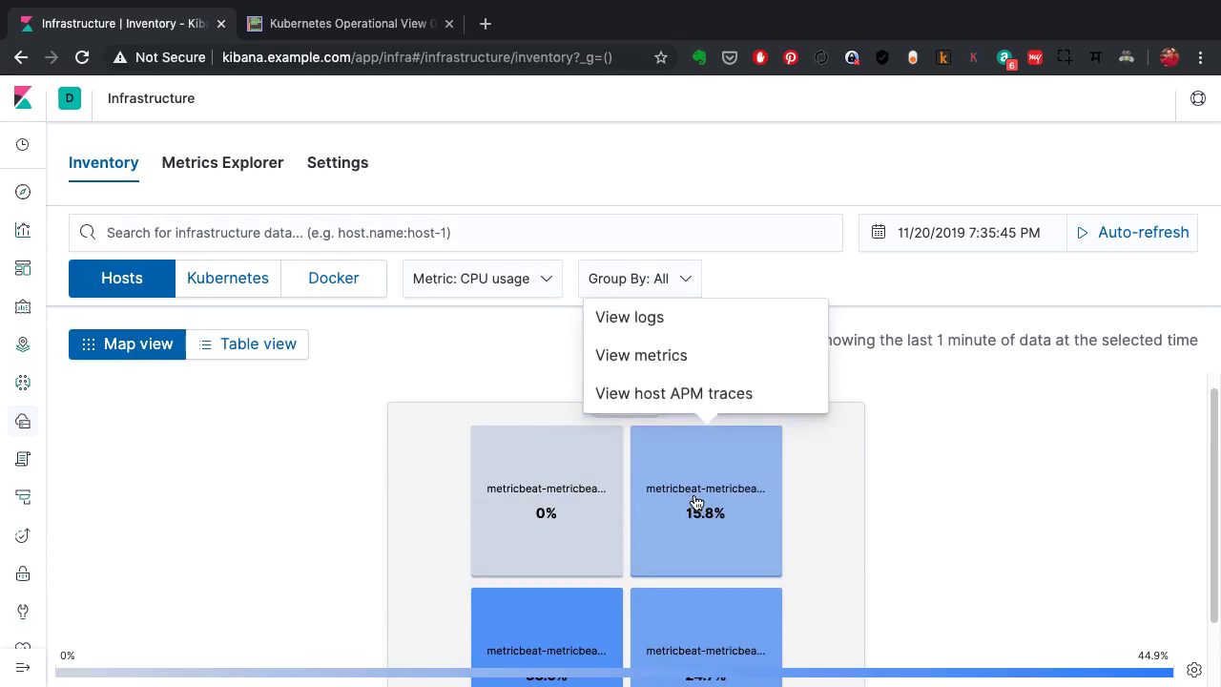
View the host's logs and browse the 152 eCommerce order documents from the last 24 hours.
{"action": "left_click", "coordinate": [645, 318]}
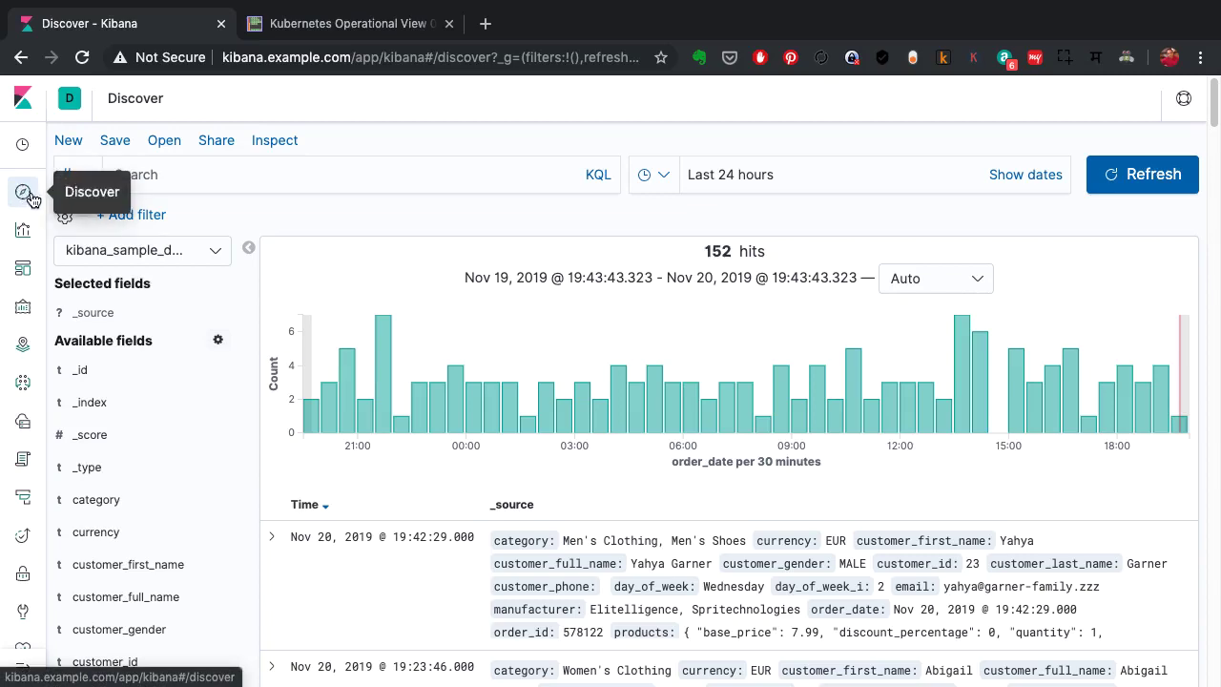
{"action": "scroll", "coordinate": [437, 361], "scroll_direction": "down", "scroll_amount": 4}
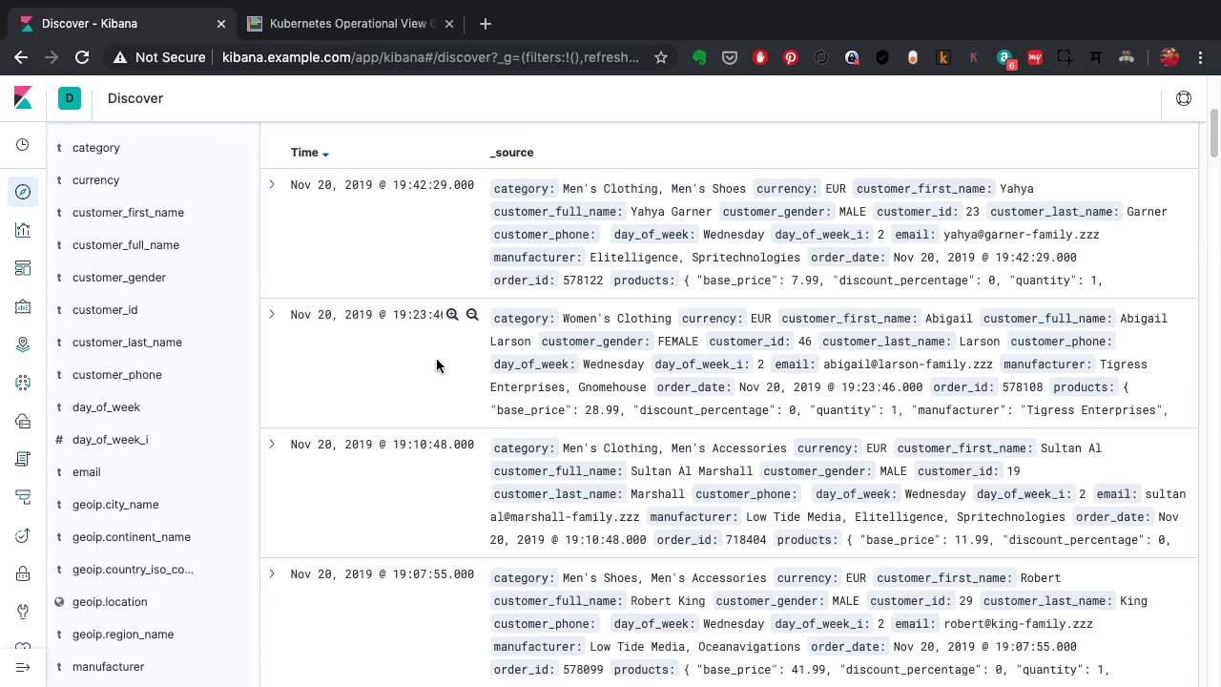
{"action": "scroll", "coordinate": [436, 358], "scroll_direction": "down", "scroll_amount": 15}
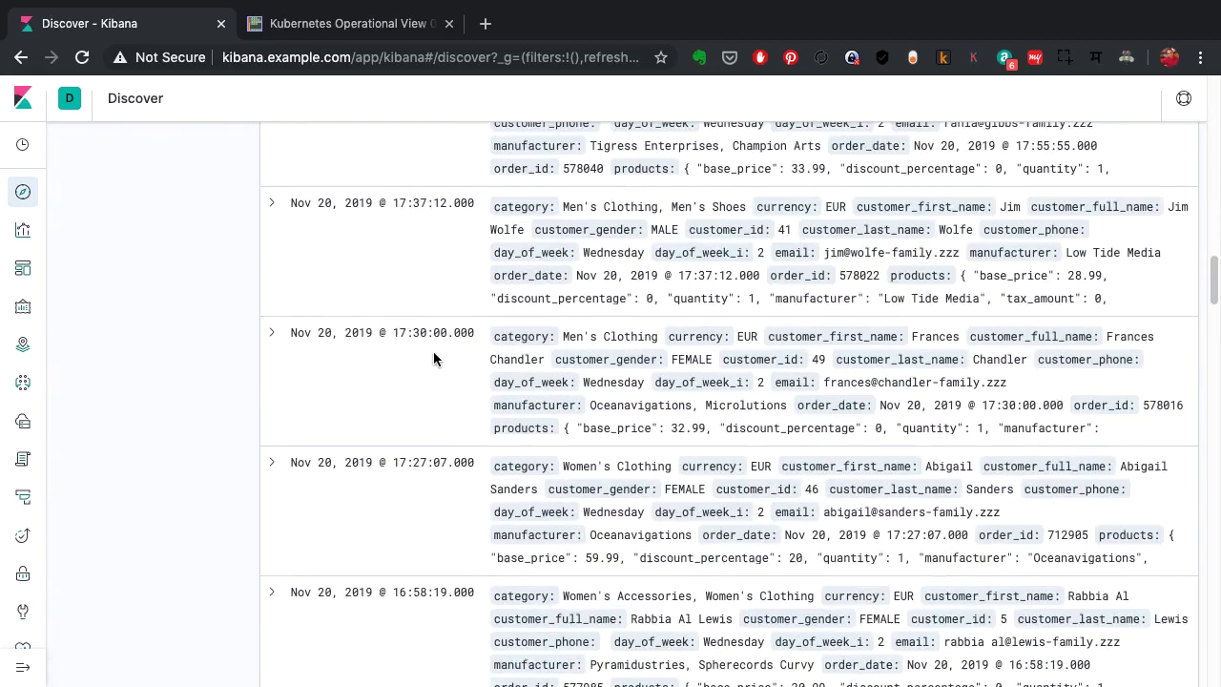
{"action": "scroll", "coordinate": [434, 353], "scroll_direction": "down", "scroll_amount": 1}
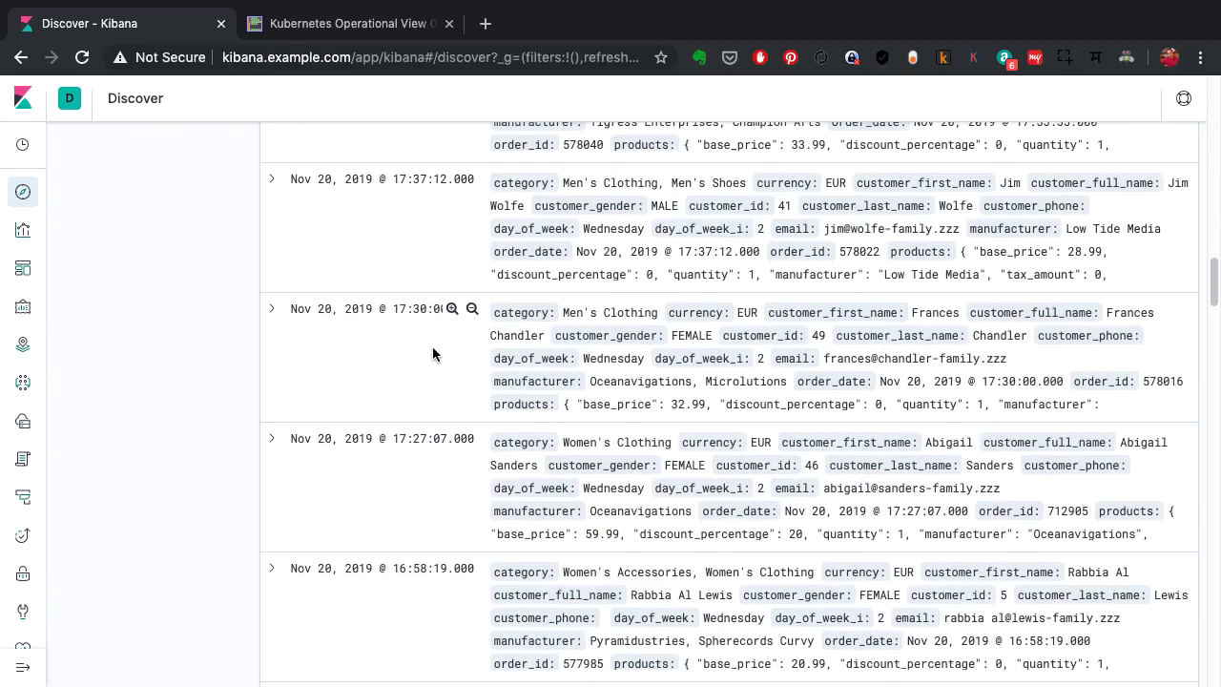
{"action": "left_click_drag", "start_coordinate": [562, 315], "coordinate": [656, 316]}
{"action": "key", "text": "ctrl+c"}
{"action": "scroll", "coordinate": [649, 286], "scroll_direction": "up", "scroll_amount": 5}
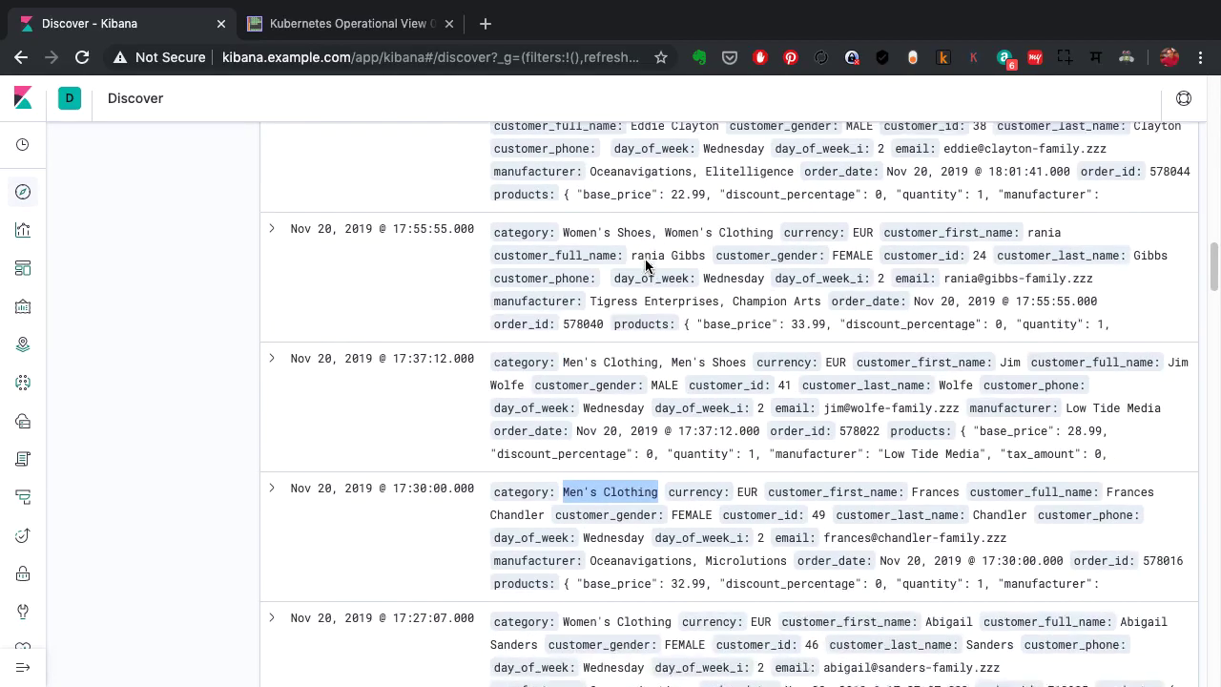
{"action": "scroll", "coordinate": [645, 266], "scroll_direction": "up", "scroll_amount": 15}
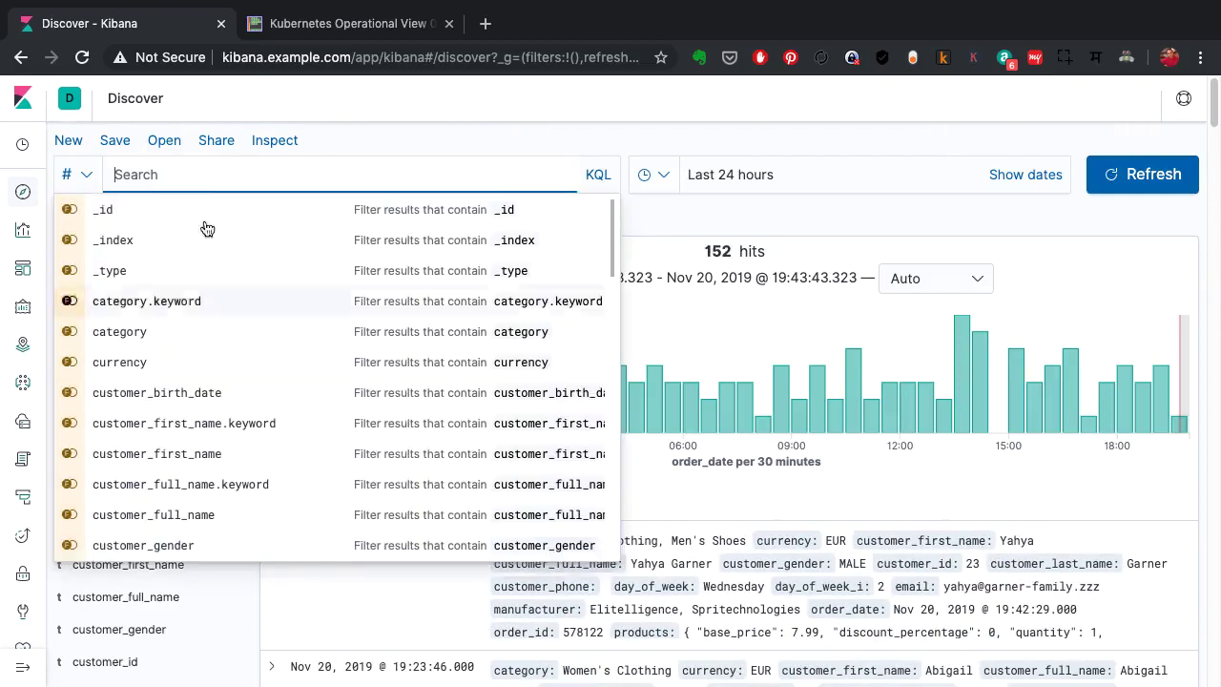
Run the KQL query category : "Men's Clothing" and scroll through the 57 matching orders.
{"action": "left_click", "coordinate": [145, 336]}
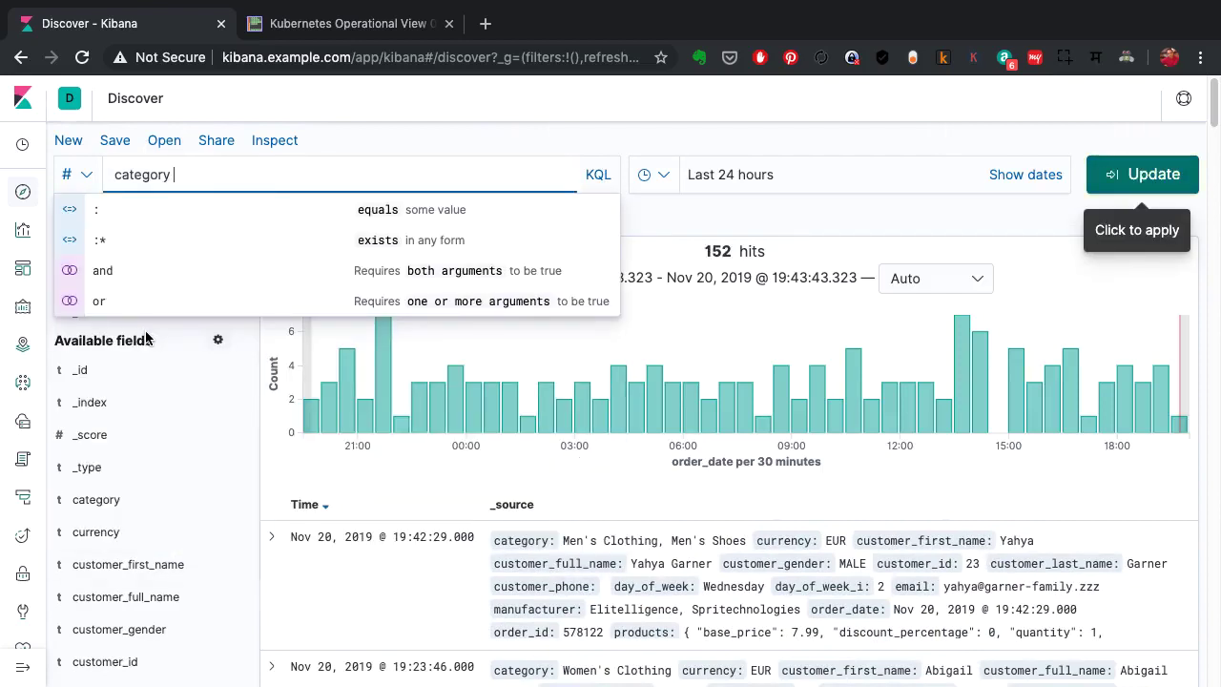
{"action": "left_click", "coordinate": [417, 213]}
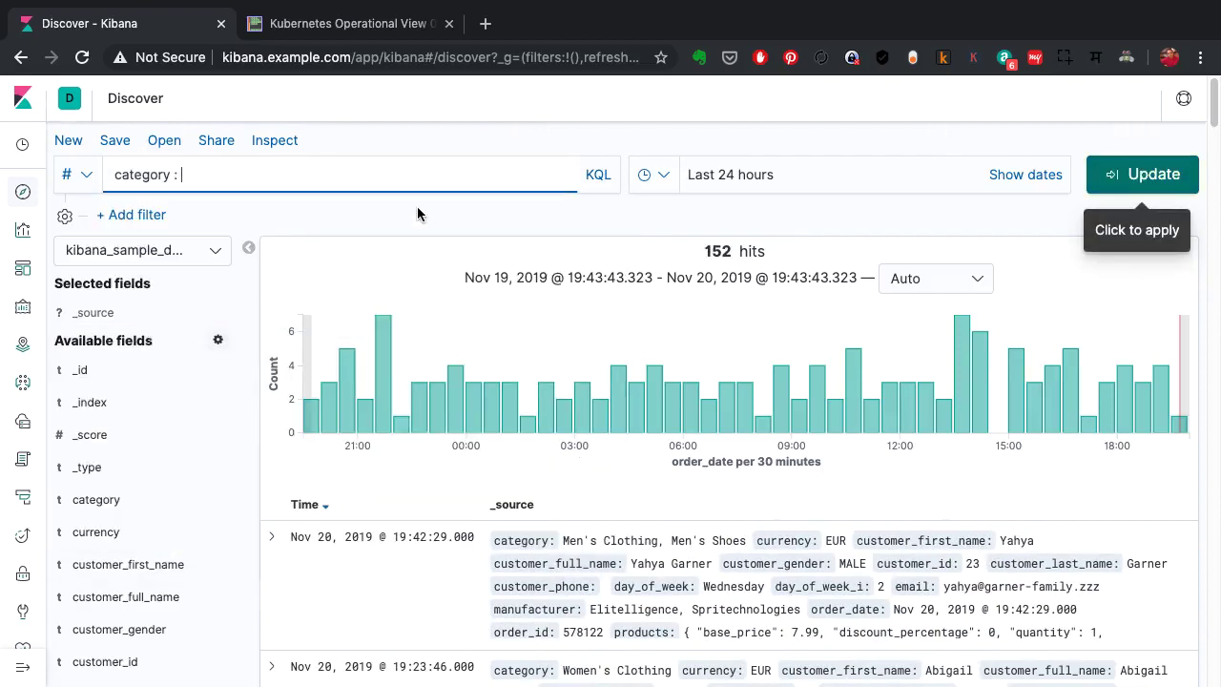
{"action": "key", "text": "ctrl+v"}
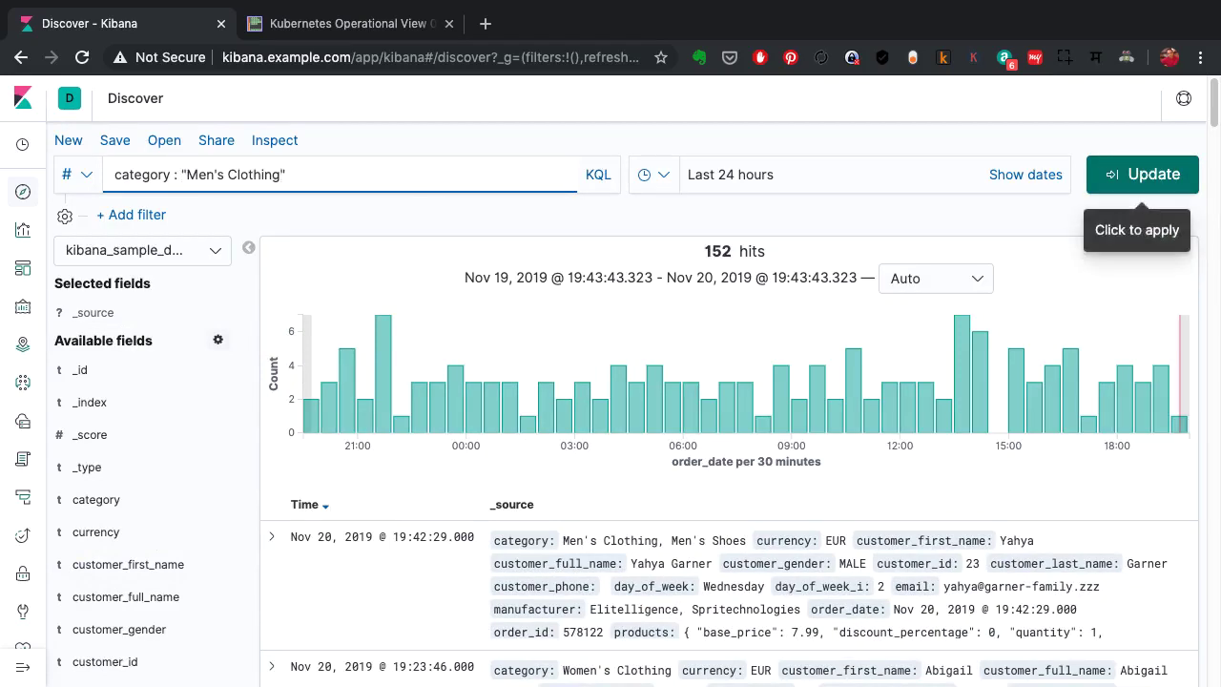
{"action": "key", "text": "Return"}
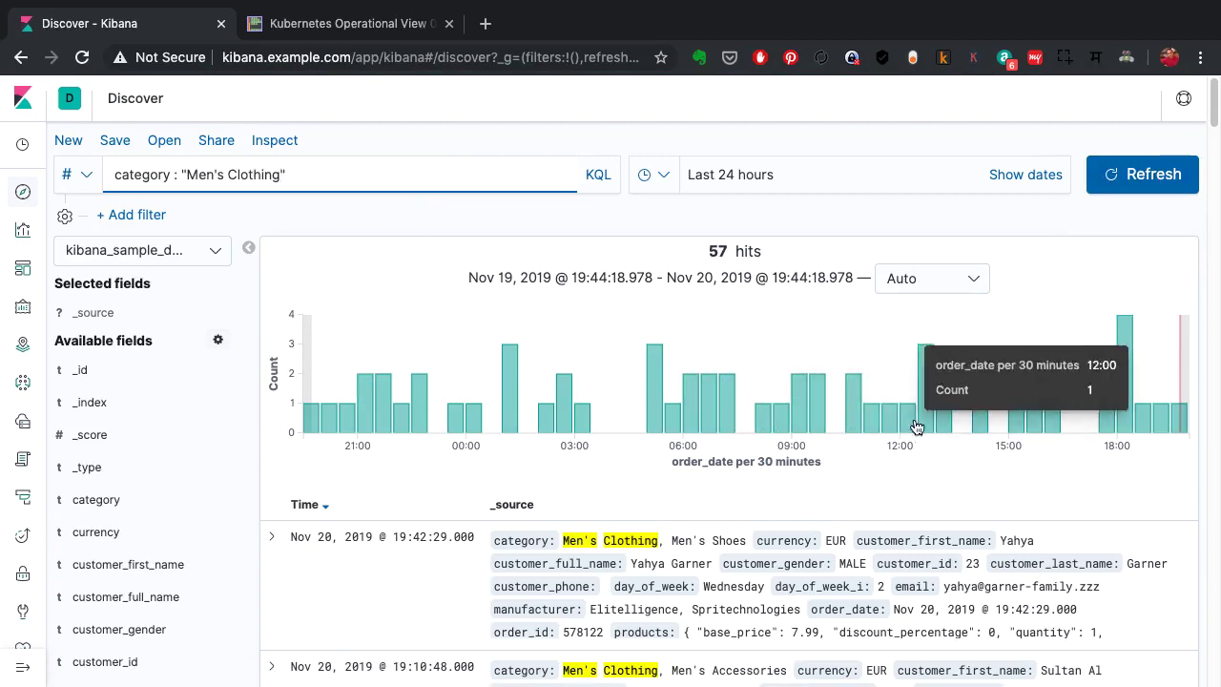
{"action": "scroll", "coordinate": [551, 451], "scroll_direction": "down", "scroll_amount": 1}
{"action": "scroll", "coordinate": [552, 451], "scroll_direction": "down", "scroll_amount": 10}
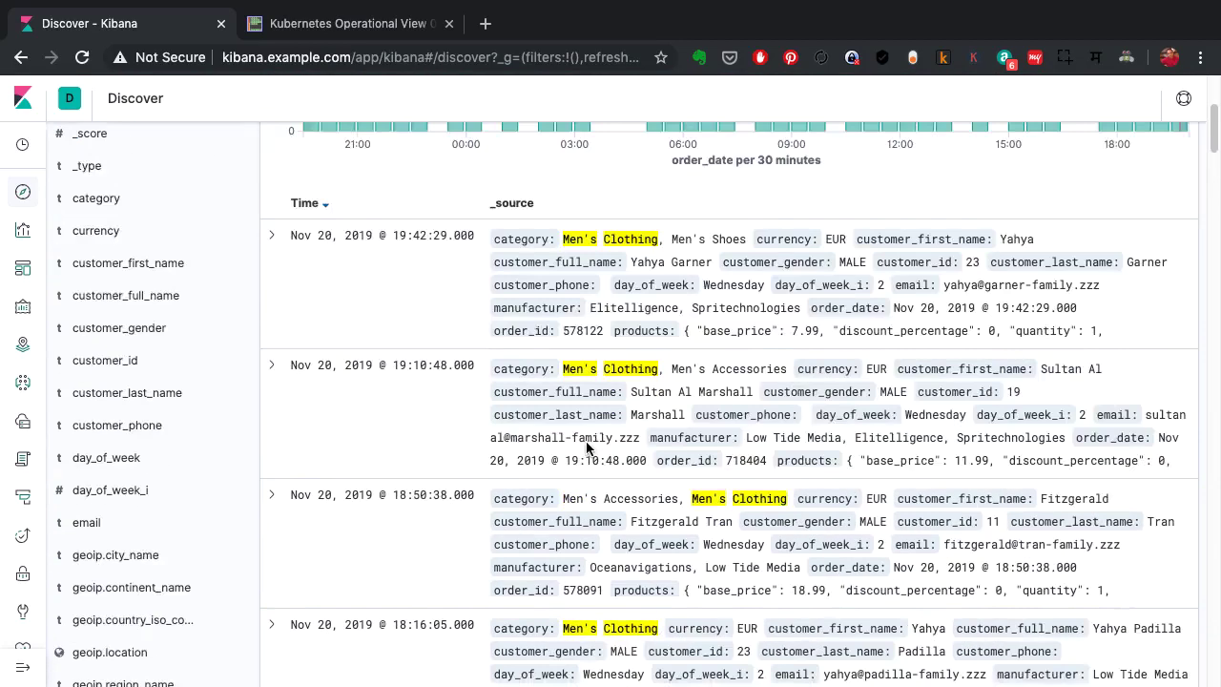
{"action": "scroll", "coordinate": [587, 449], "scroll_direction": "down", "scroll_amount": 20}
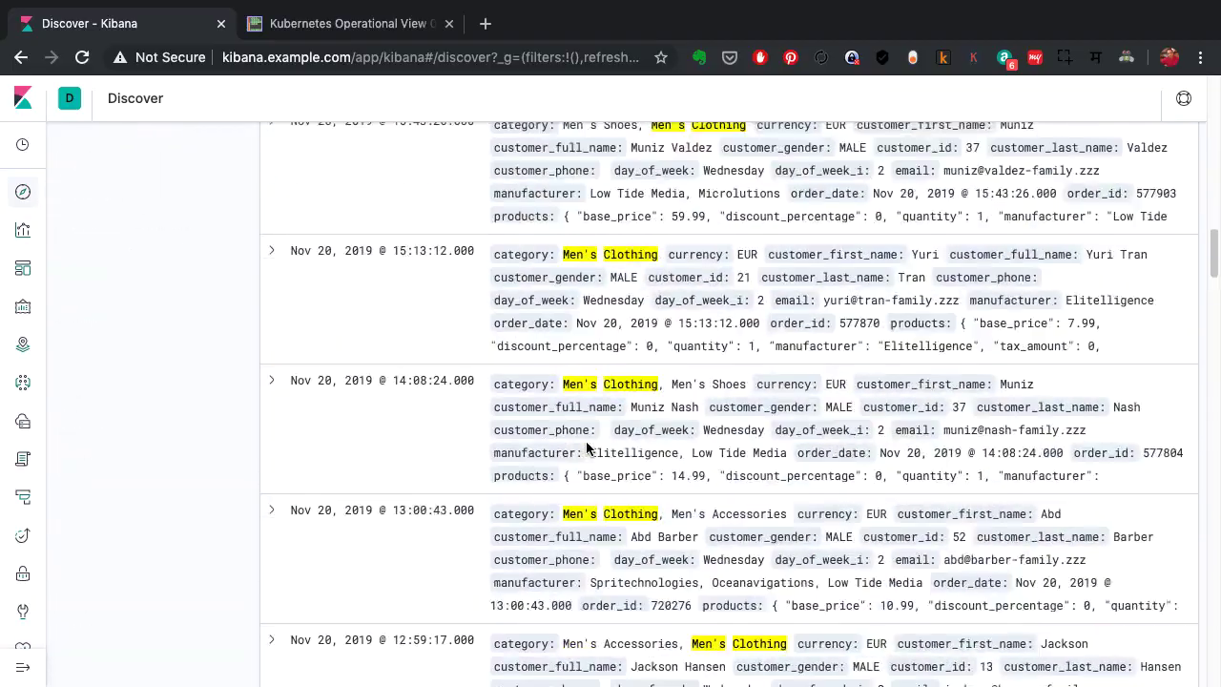
{"action": "scroll", "coordinate": [587, 447], "scroll_direction": "down", "scroll_amount": 10}
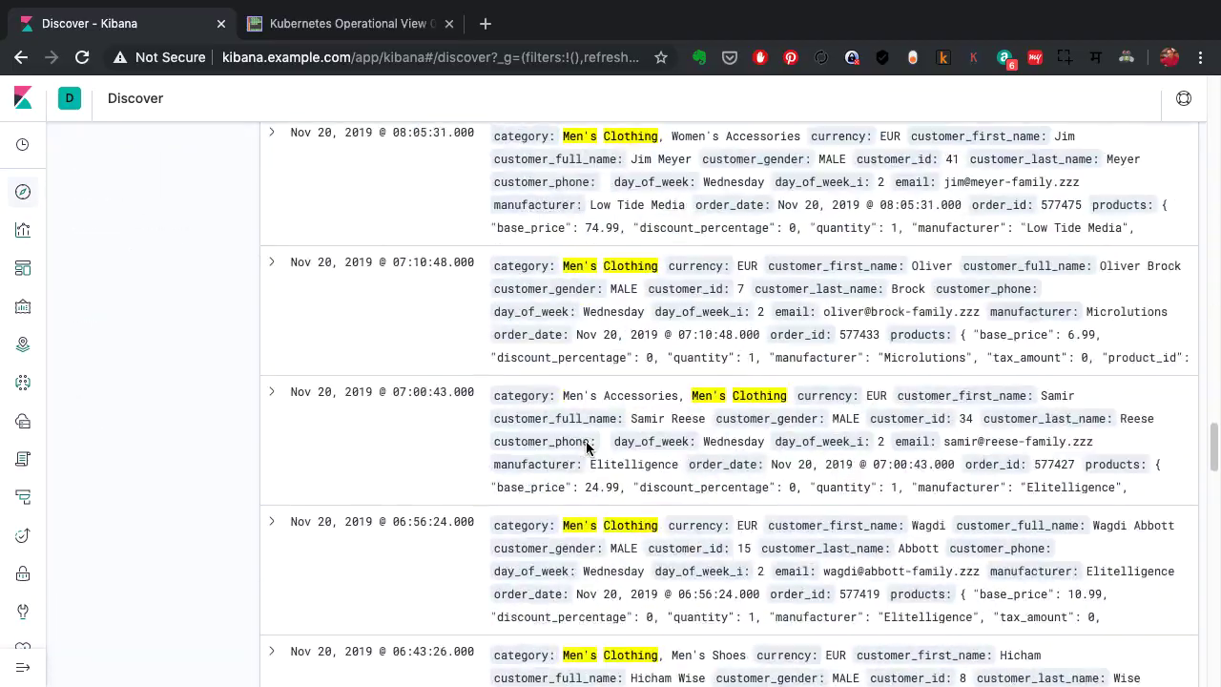
{"action": "scroll", "coordinate": [586, 446], "scroll_direction": "up", "scroll_amount": 20}
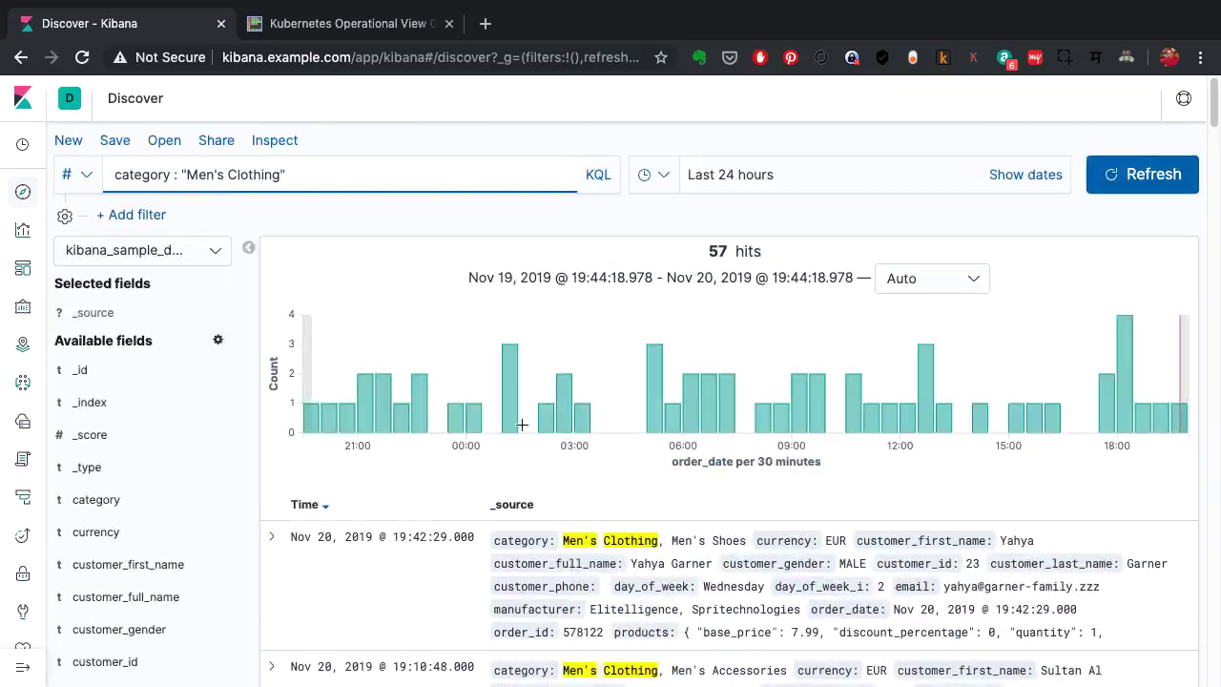
Extend the KQL query with and currency : "EUR" and apply it.
{"action": "left_click", "coordinate": [402, 174]}
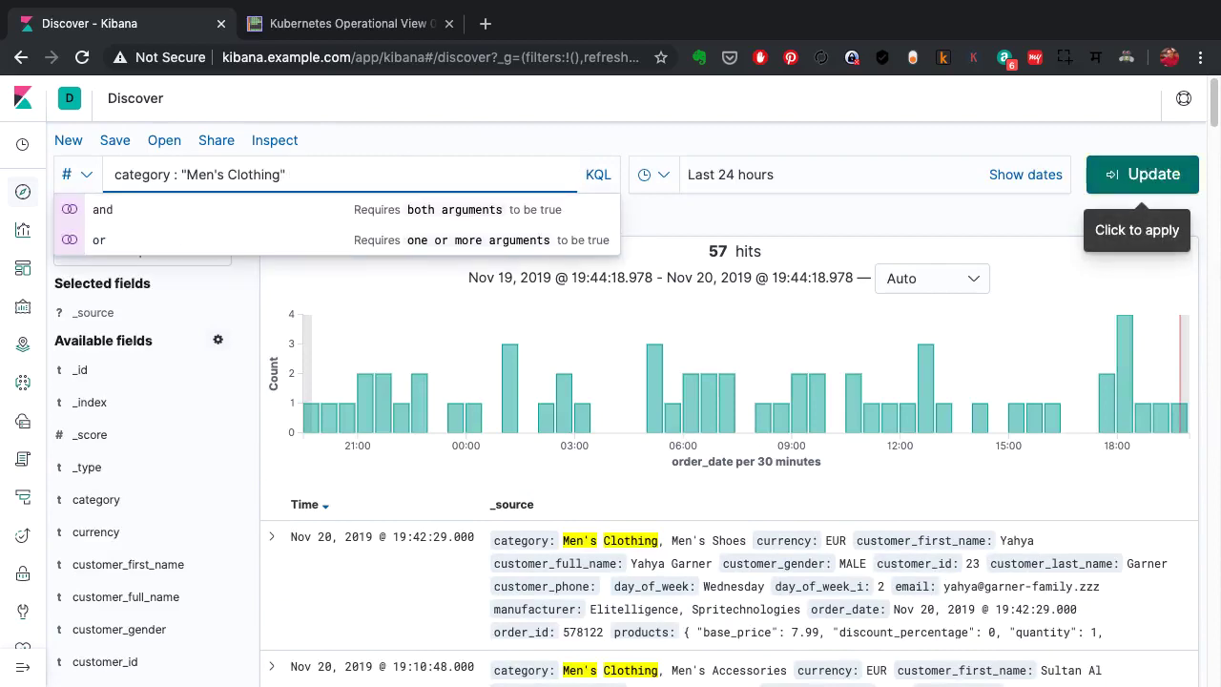
{"action": "left_click", "coordinate": [343, 212]}
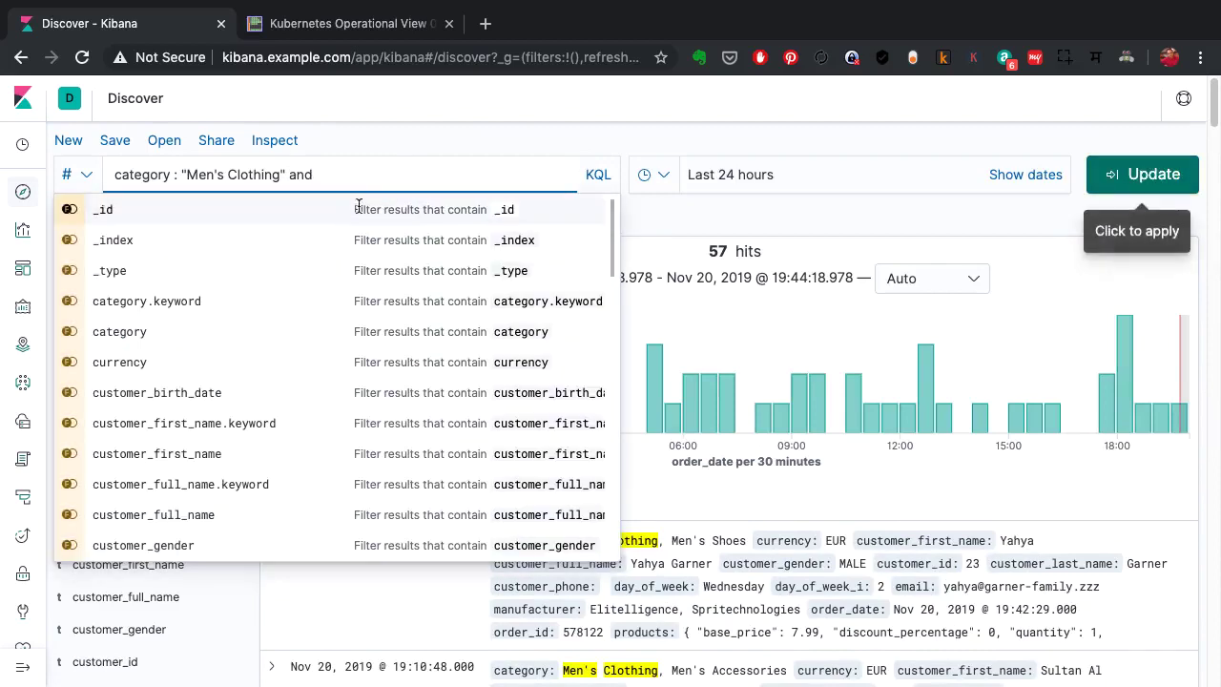
{"action": "left_click", "coordinate": [235, 362]}
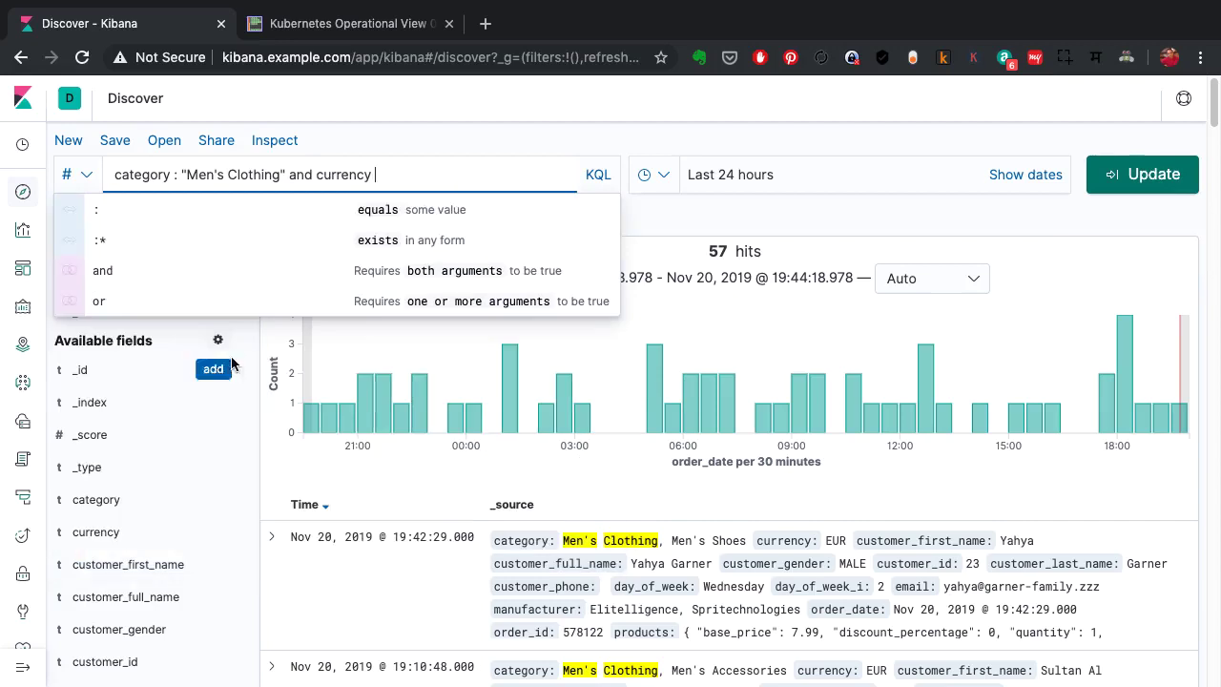
{"action": "left_click", "coordinate": [438, 218]}
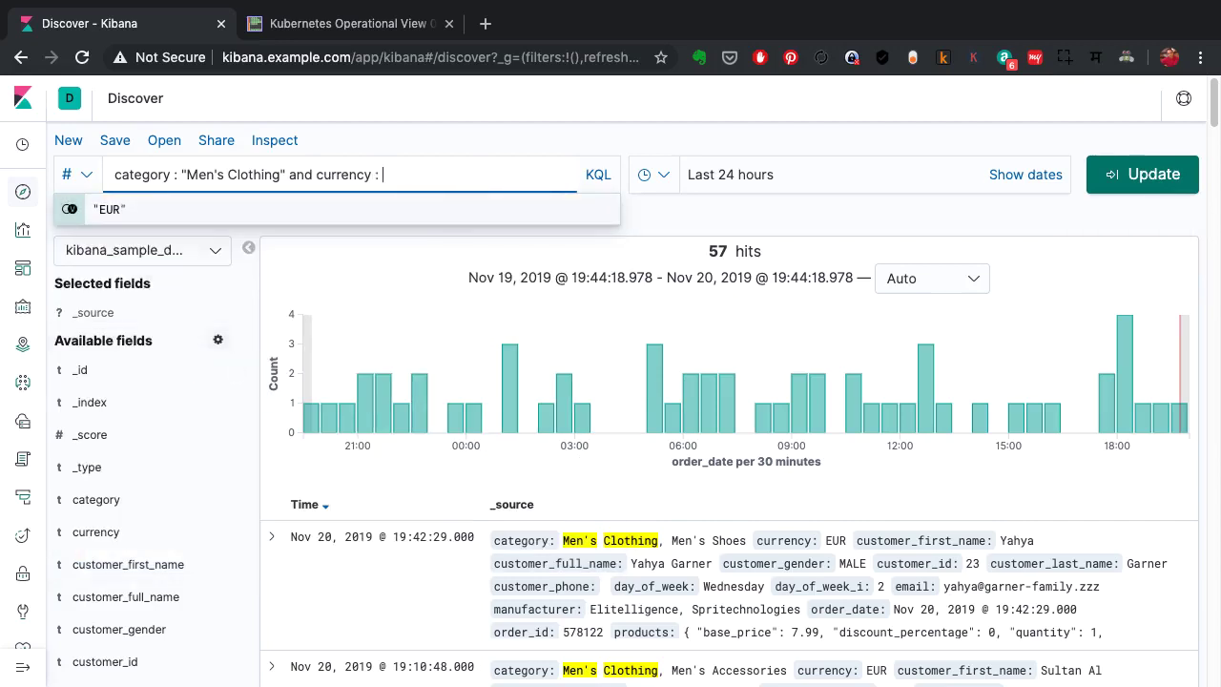
{"action": "type", "text": "\"EUR\""}
{"action": "left_click", "coordinate": [1145, 175]}
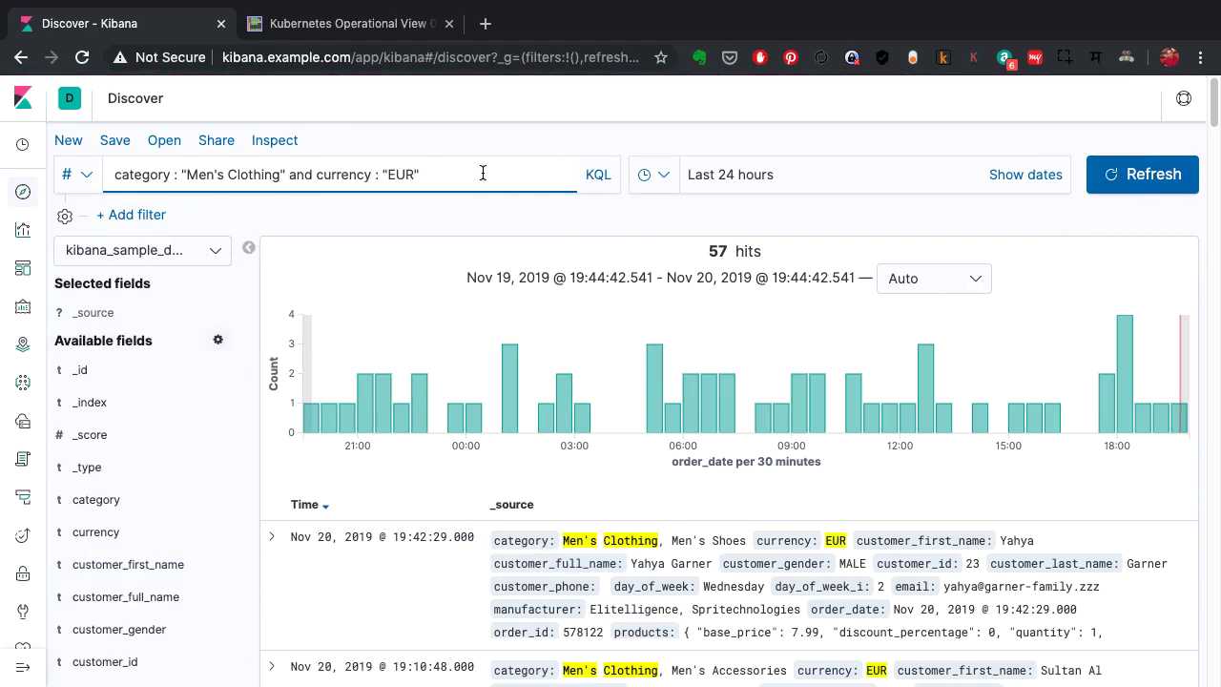
Scroll through the 57 Men's Clothing EUR orders and back toward the top.
{"action": "scroll", "coordinate": [639, 513], "scroll_direction": "down", "scroll_amount": 3}
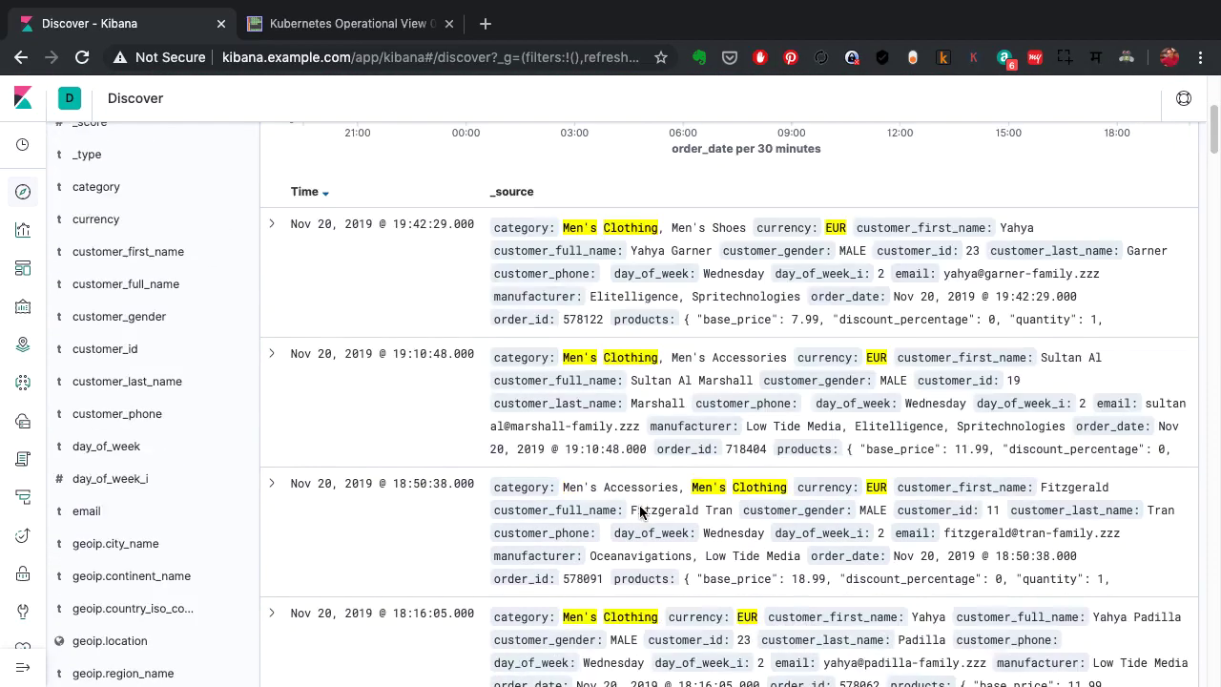
{"action": "scroll", "coordinate": [639, 512], "scroll_direction": "down", "scroll_amount": 1}
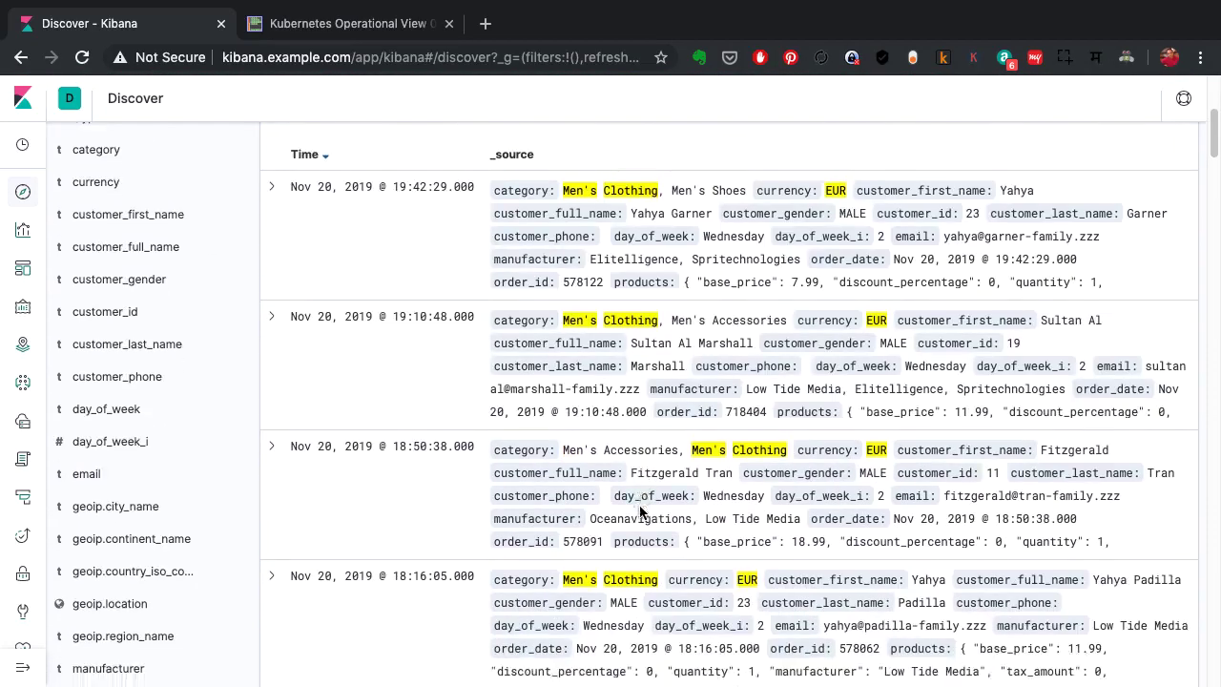
{"action": "scroll", "coordinate": [639, 513], "scroll_direction": "down", "scroll_amount": 1}
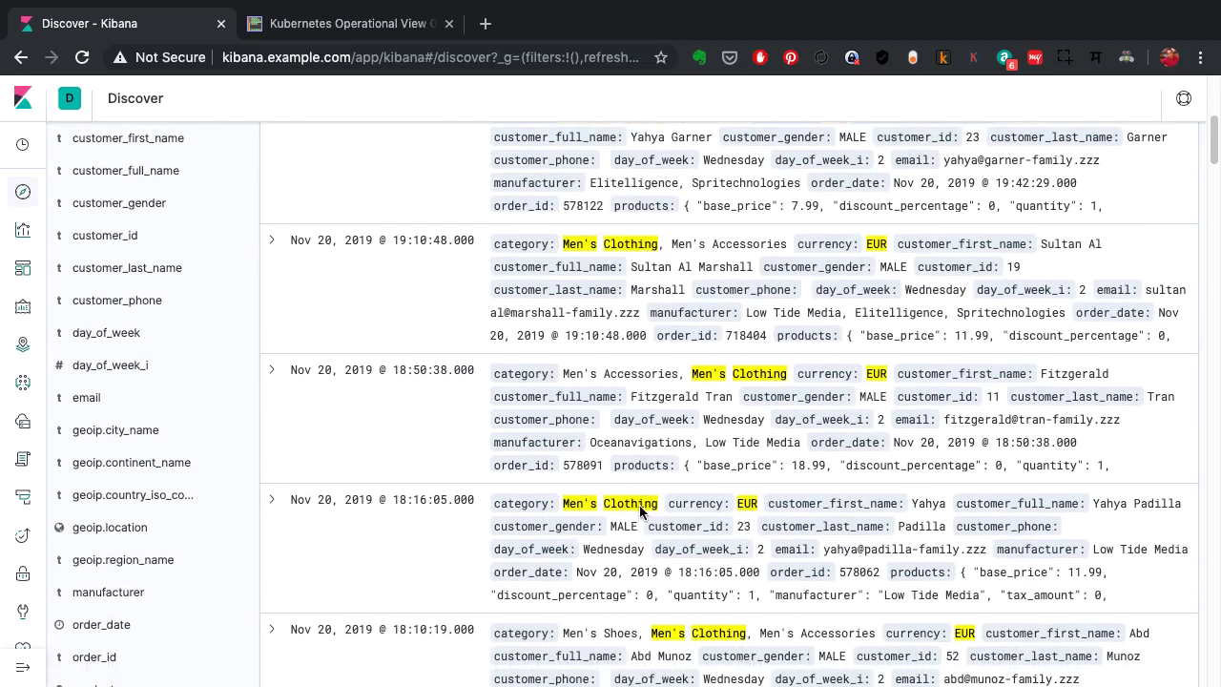
{"action": "scroll", "coordinate": [640, 513], "scroll_direction": "down", "scroll_amount": 2}
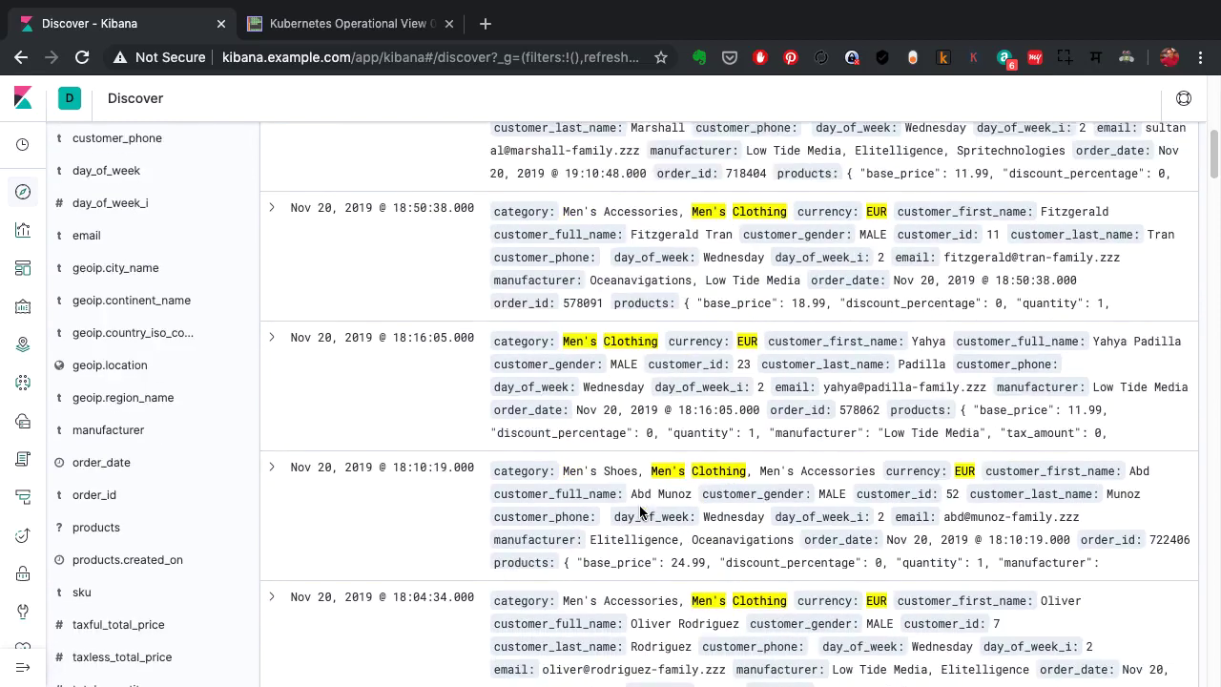
{"action": "scroll", "coordinate": [639, 513], "scroll_direction": "down", "scroll_amount": 5}
{"action": "scroll", "coordinate": [640, 512], "scroll_direction": "down", "scroll_amount": 5}
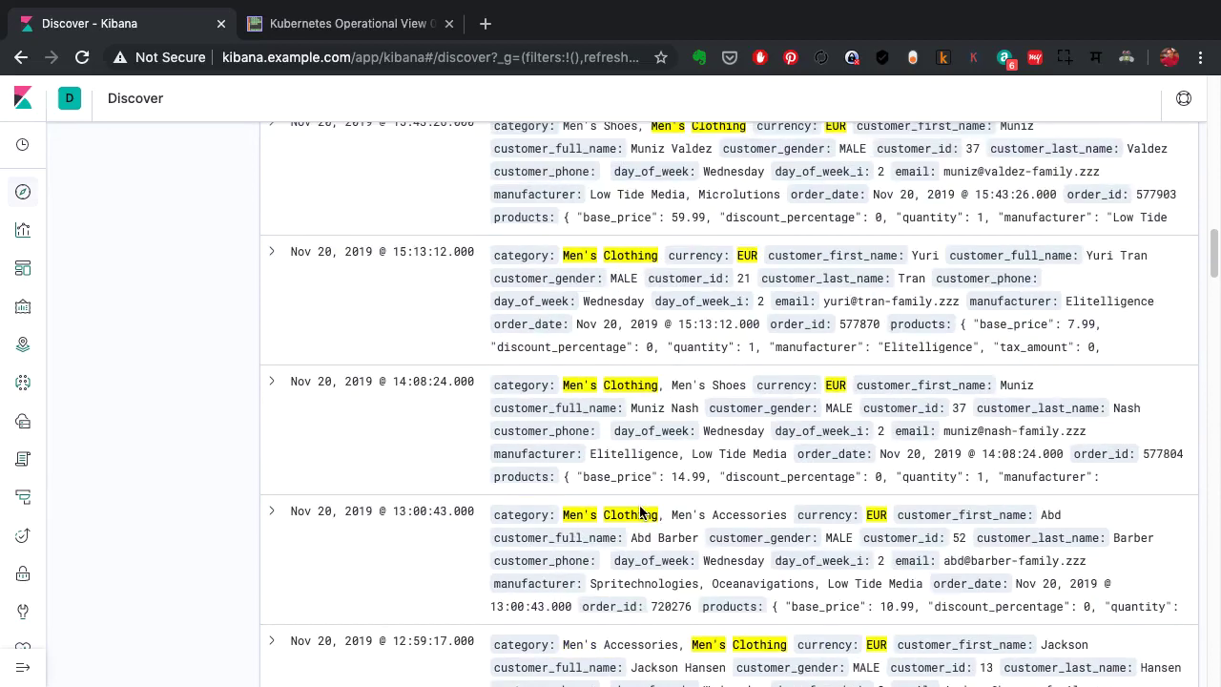
{"action": "scroll", "coordinate": [639, 513], "scroll_direction": "down", "scroll_amount": 1}
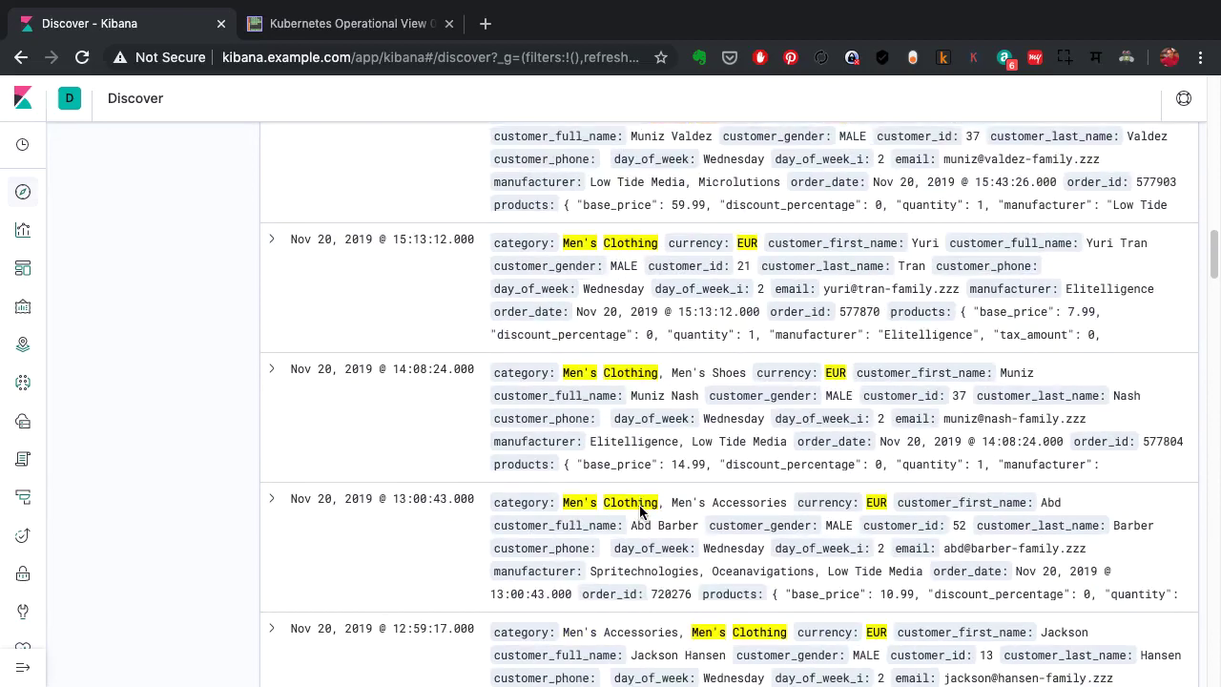
{"action": "scroll", "coordinate": [640, 512], "scroll_direction": "down", "scroll_amount": 1}
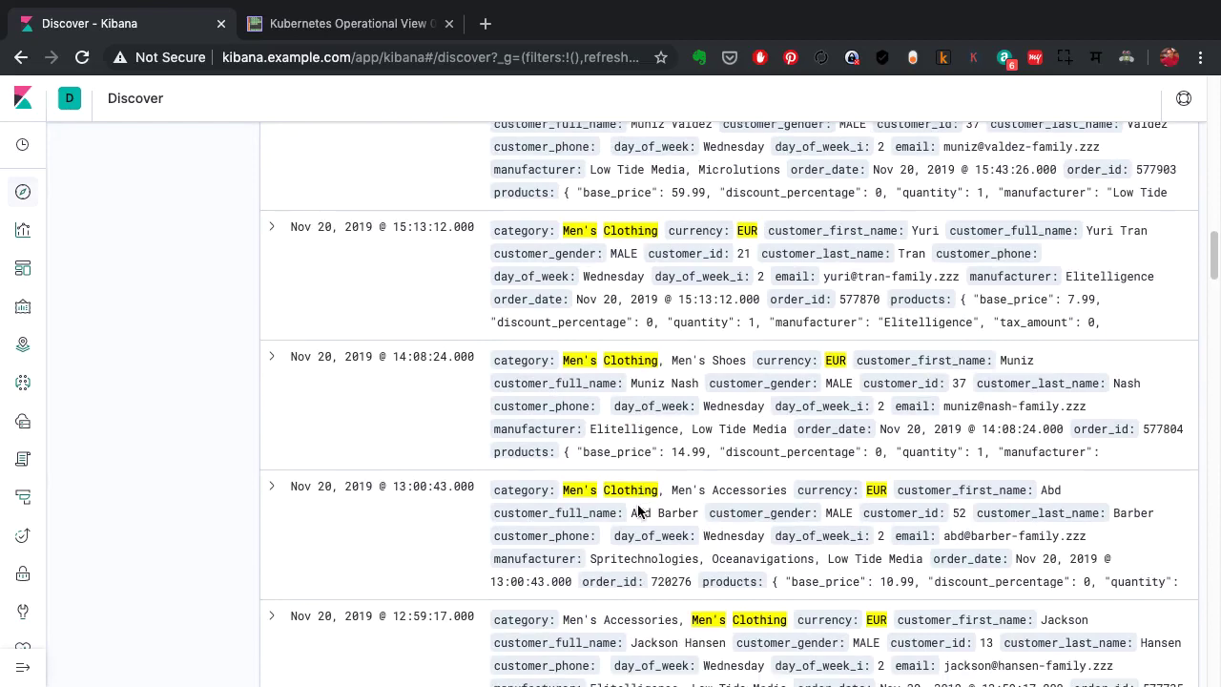
{"action": "scroll", "coordinate": [640, 512], "scroll_direction": "down", "scroll_amount": 1}
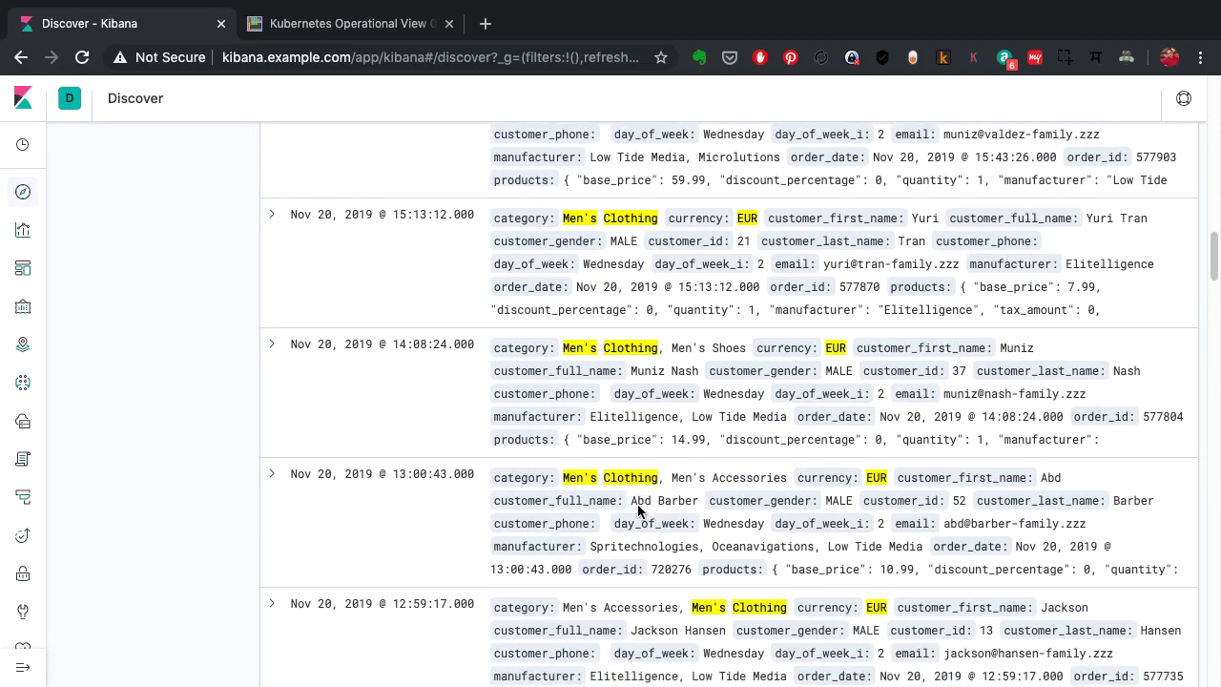
{"action": "scroll", "coordinate": [639, 513], "scroll_direction": "down", "scroll_amount": 1}
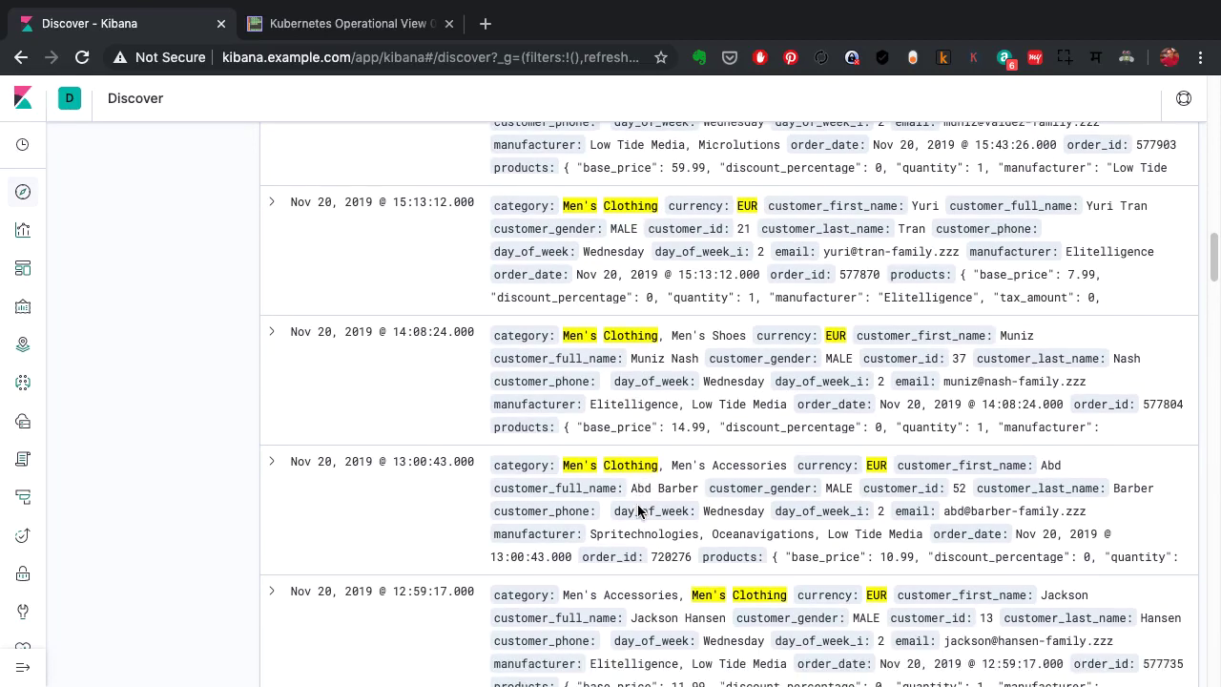
{"action": "scroll", "coordinate": [639, 513], "scroll_direction": "down", "scroll_amount": 4}
{"action": "scroll", "coordinate": [639, 512], "scroll_direction": "down", "scroll_amount": 2}
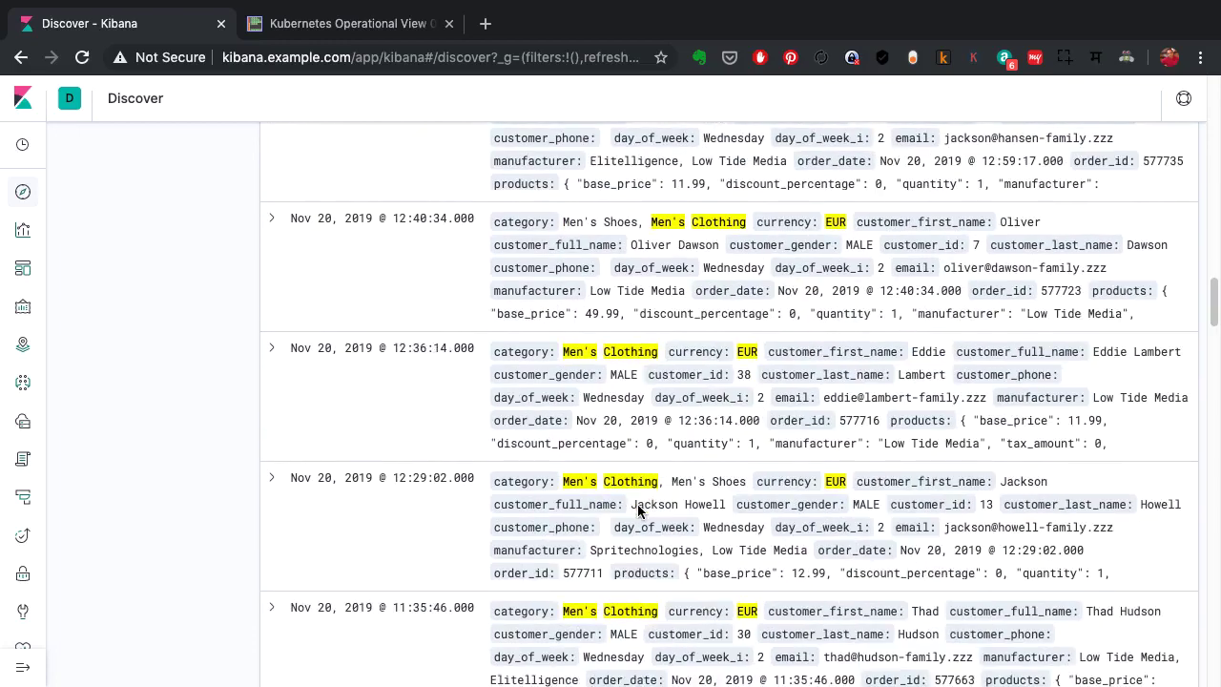
{"action": "scroll", "coordinate": [639, 512], "scroll_direction": "down", "scroll_amount": 2}
{"action": "scroll", "coordinate": [638, 510], "scroll_direction": "down", "scroll_amount": 5}
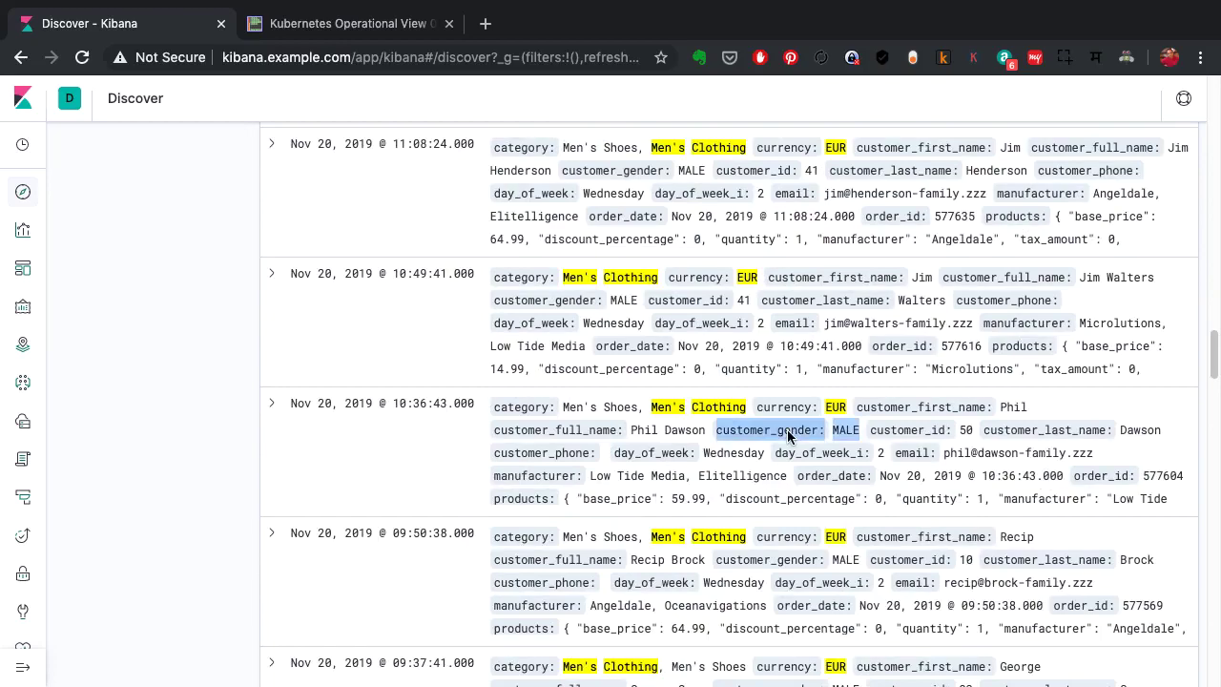
{"action": "scroll", "coordinate": [677, 430], "scroll_direction": "up", "scroll_amount": 15}
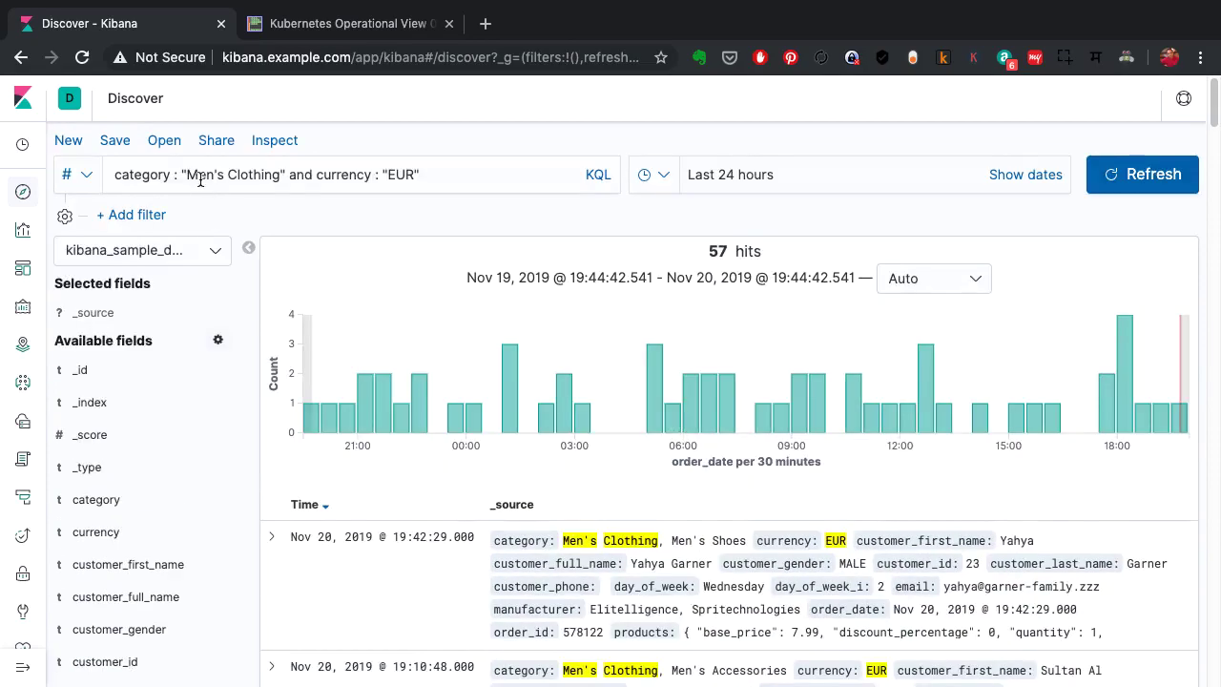
Append and customer_gender : "FEMALE" to the query and run it, leaving one hit.
{"action": "left_click", "coordinate": [522, 168]}
{"action": "type", "text": "and"}
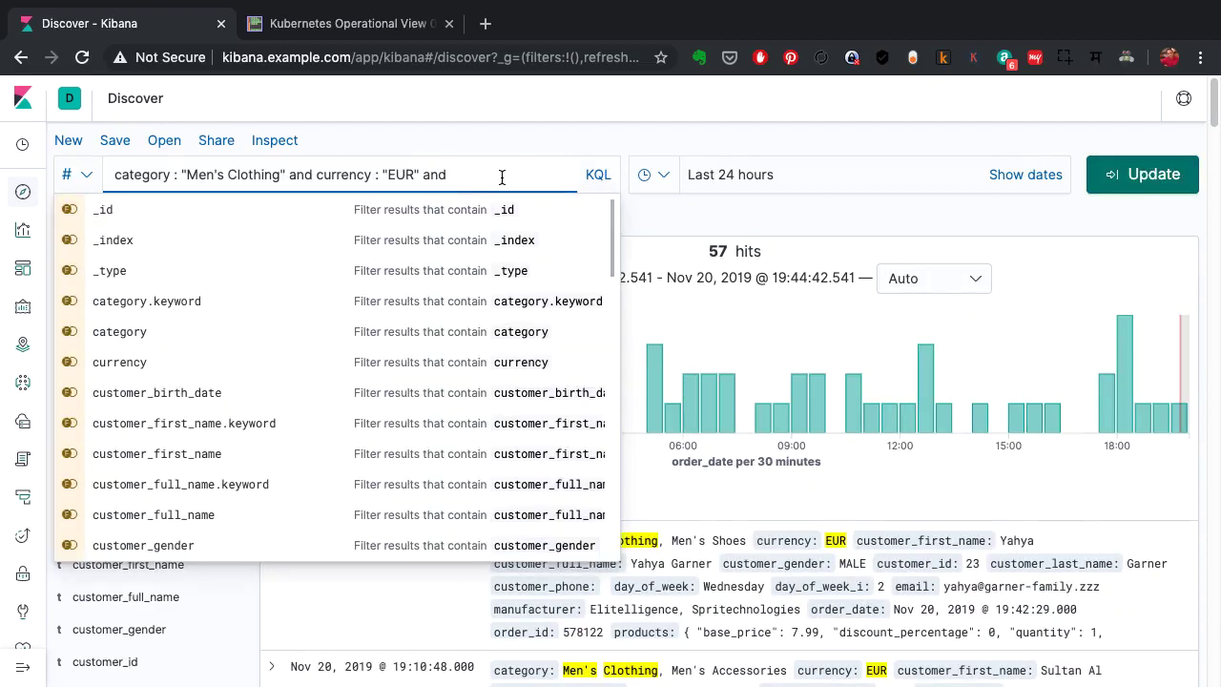
{"action": "scroll", "coordinate": [303, 344], "scroll_direction": "down", "scroll_amount": 2}
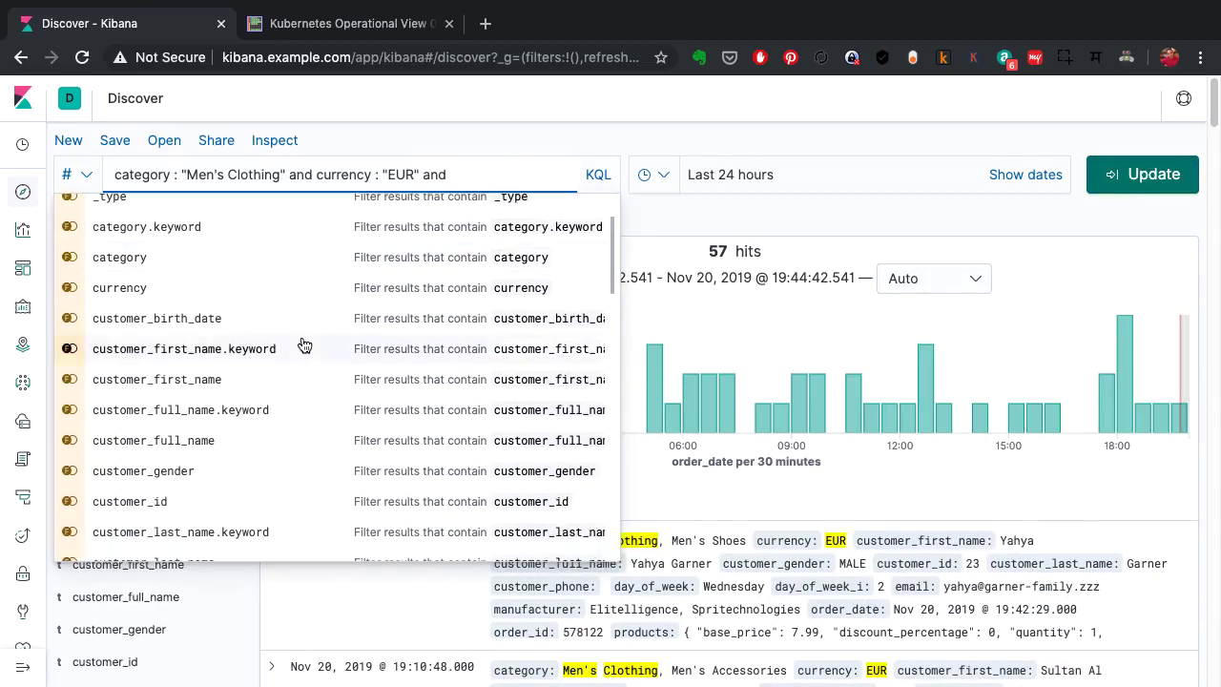
{"action": "left_click", "coordinate": [213, 477]}
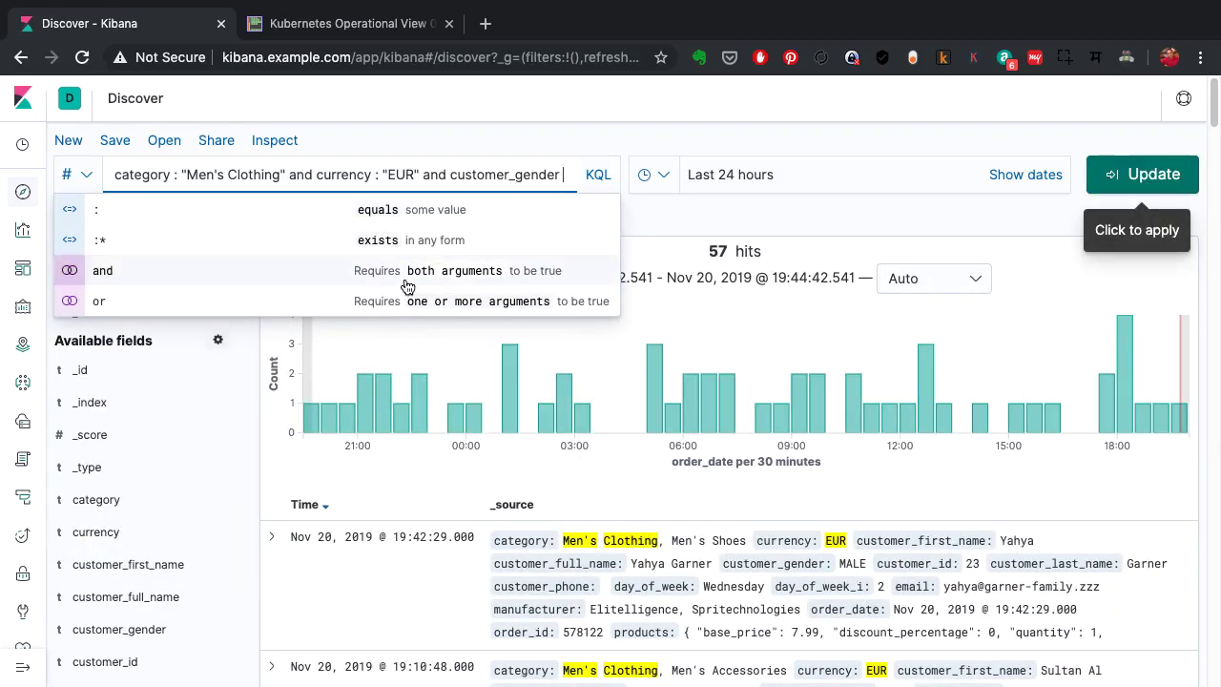
{"action": "left_click", "coordinate": [423, 220]}
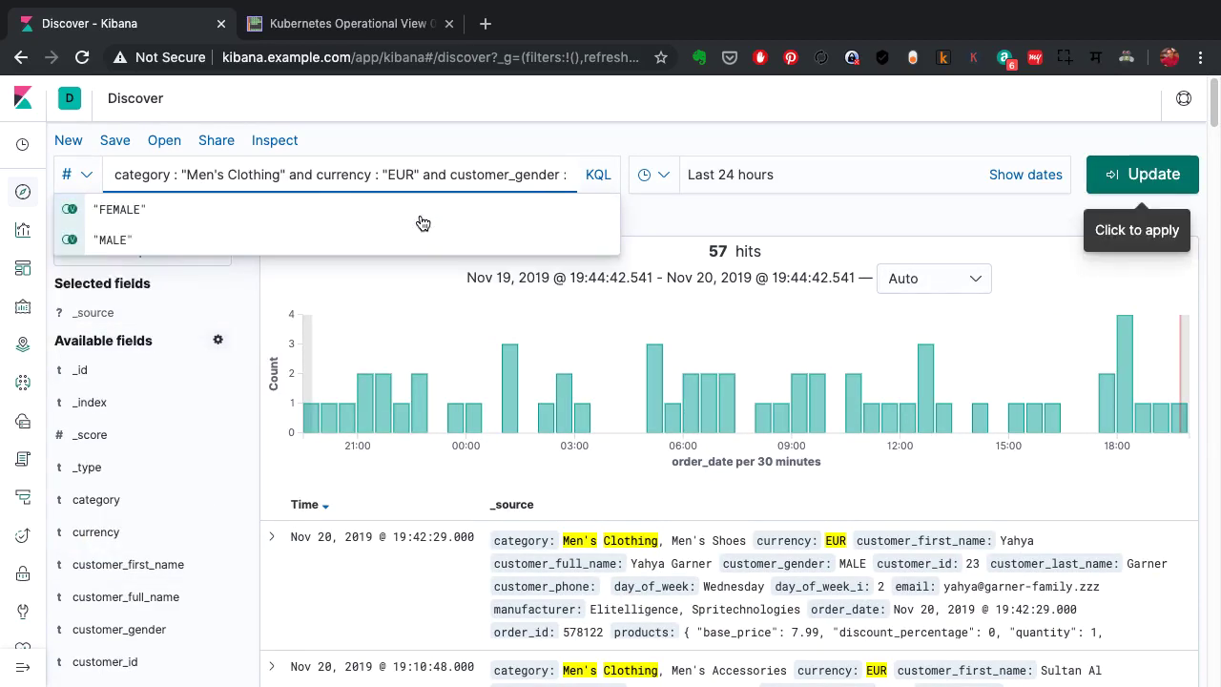
{"action": "left_click", "coordinate": [183, 216]}
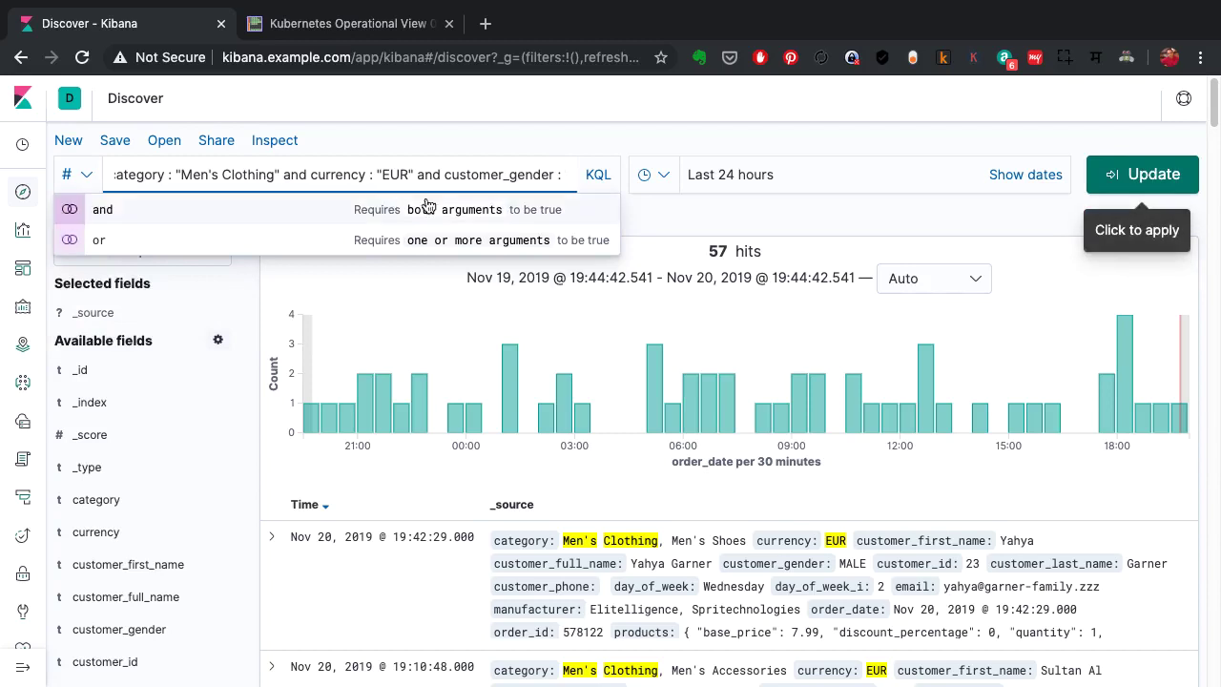
{"action": "key", "text": "Return"}
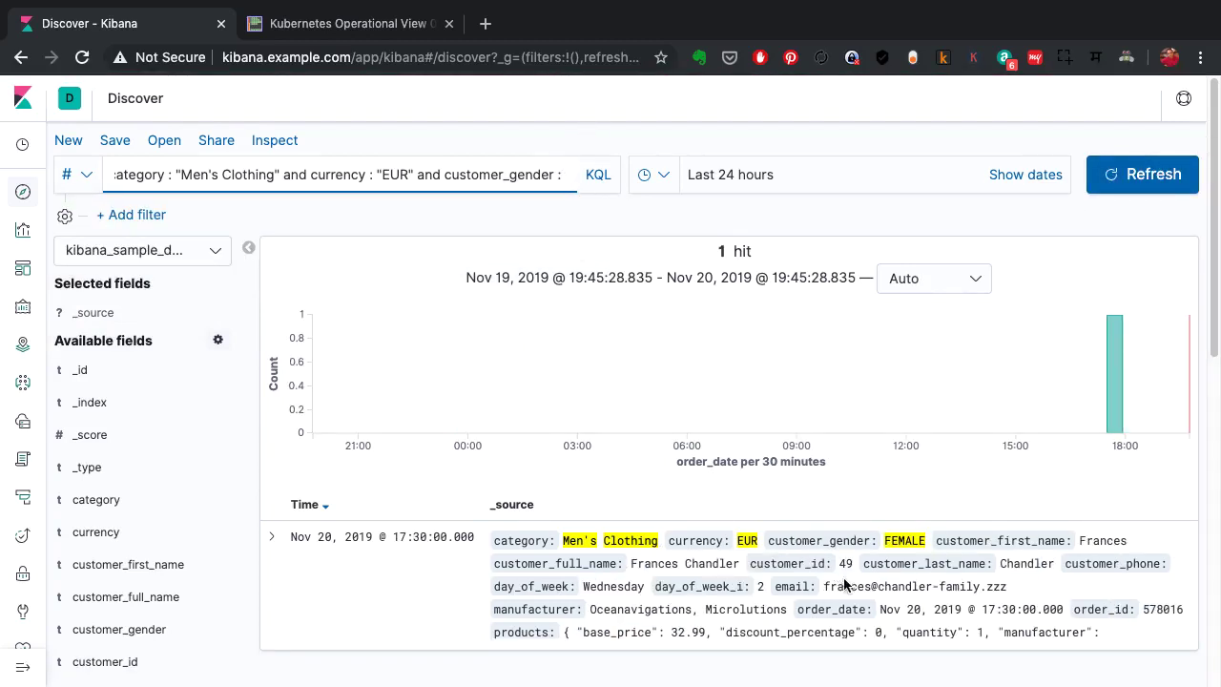
Inspect the _source field details, then reset Discover to clear the query.
{"action": "scroll", "coordinate": [844, 587], "scroll_direction": "down", "scroll_amount": 2}
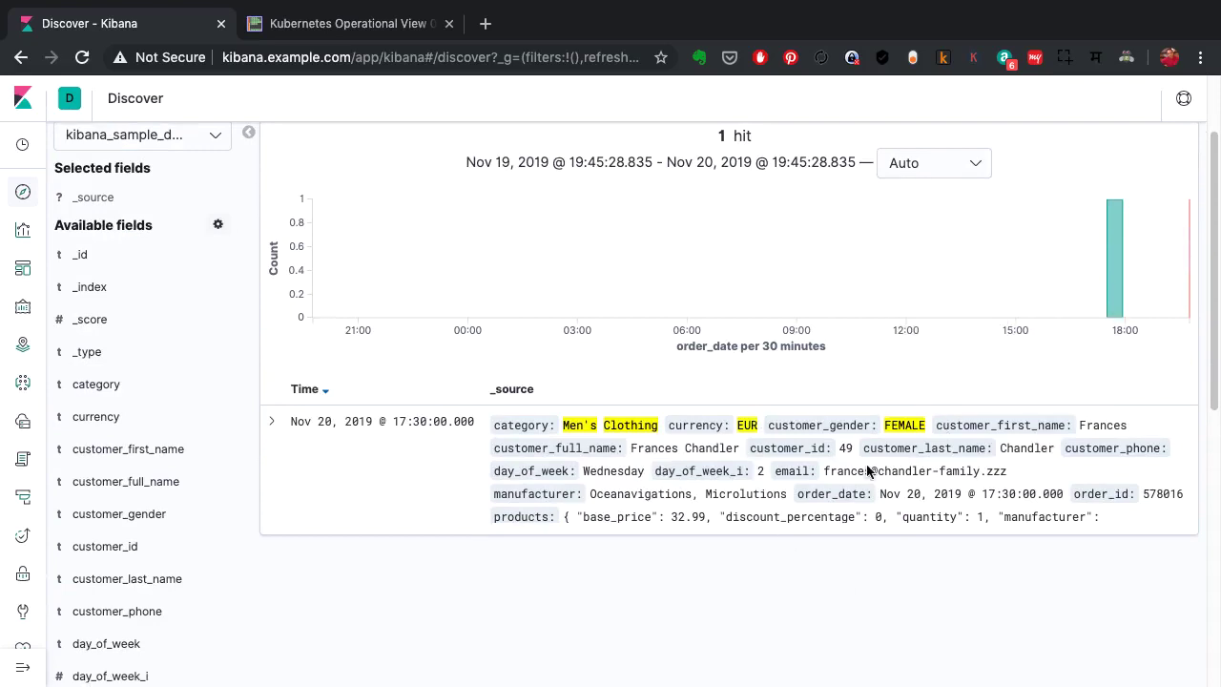
{"action": "scroll", "coordinate": [868, 466], "scroll_direction": "up", "scroll_amount": 2}
{"action": "left_click", "coordinate": [94, 312]}
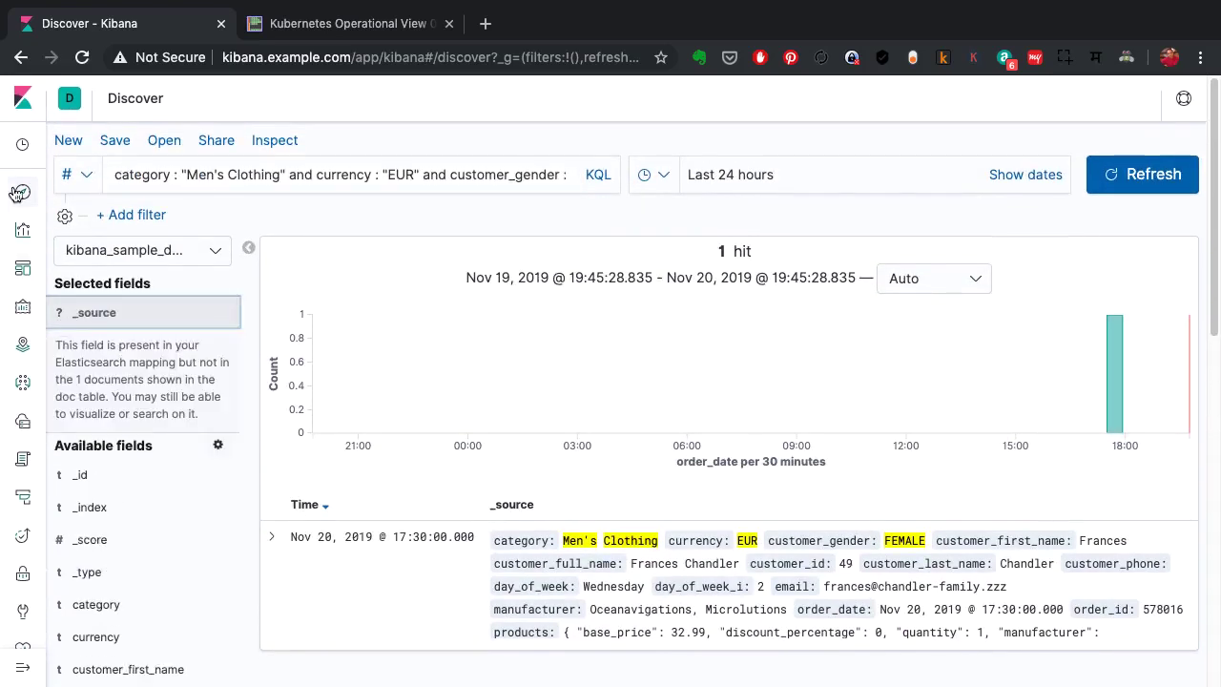
{"action": "left_click", "coordinate": [25, 197]}
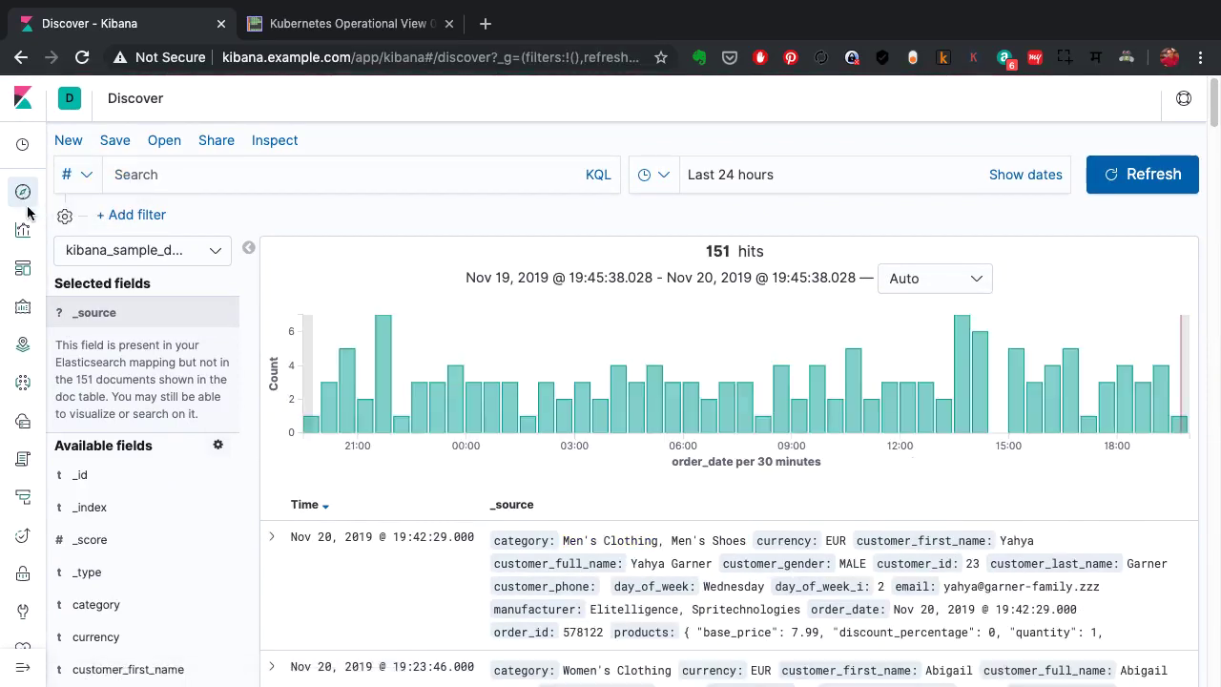
Brush the histogram to limit Discover to Nov 20, 03:26–07:34, leaving 25 hits.
{"action": "scroll", "coordinate": [741, 374], "scroll_direction": "down", "scroll_amount": 1}
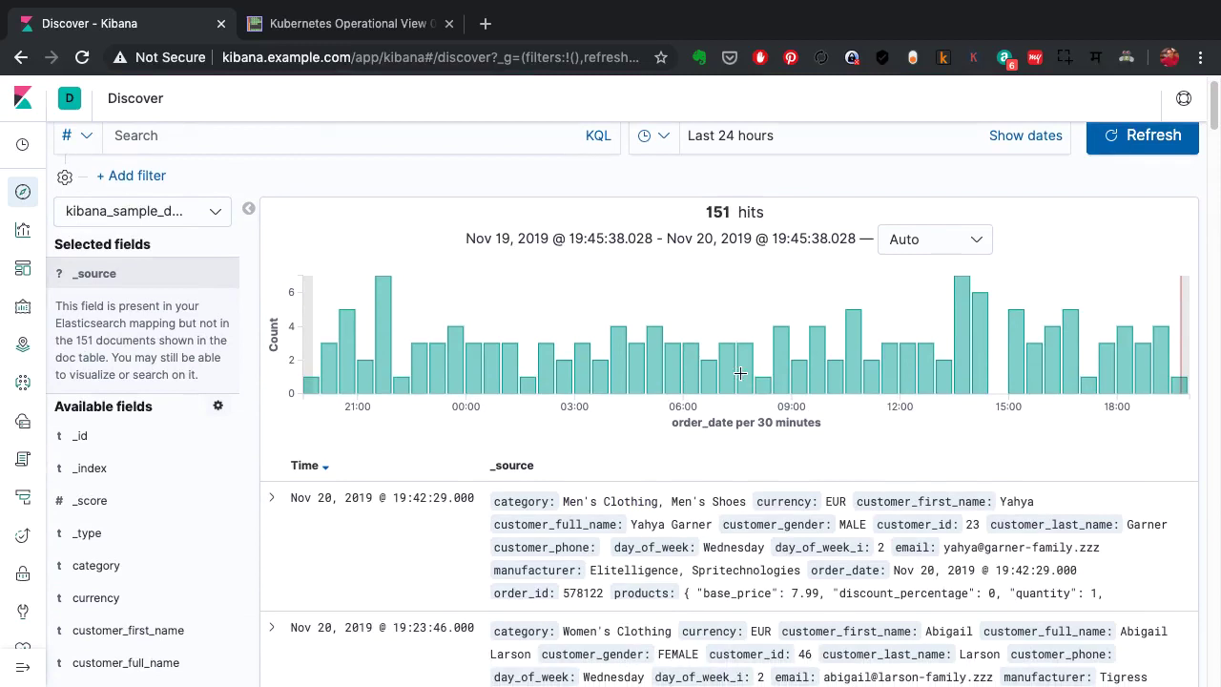
{"action": "left_click_drag", "start_coordinate": [590, 374], "coordinate": [740, 381]}
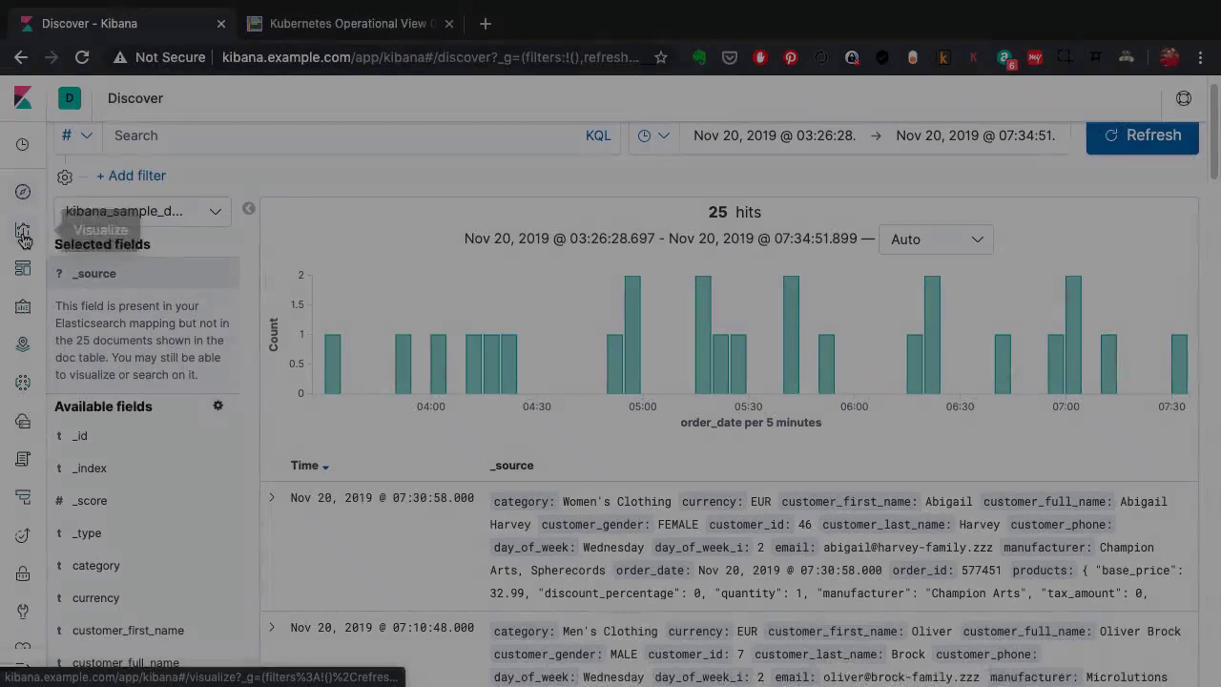
Open the [Flights] Delay Type visualization from the Visualize list.
{"action": "left_click", "coordinate": [22, 236]}
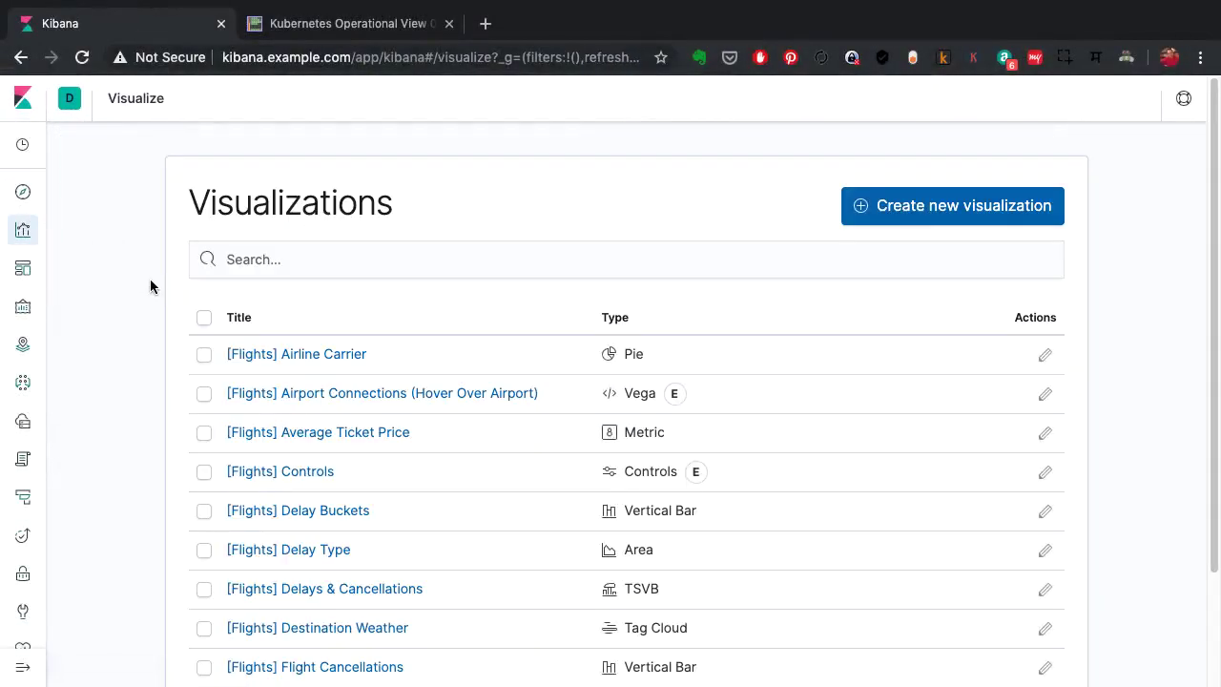
{"action": "scroll", "coordinate": [440, 363], "scroll_direction": "down", "scroll_amount": 1}
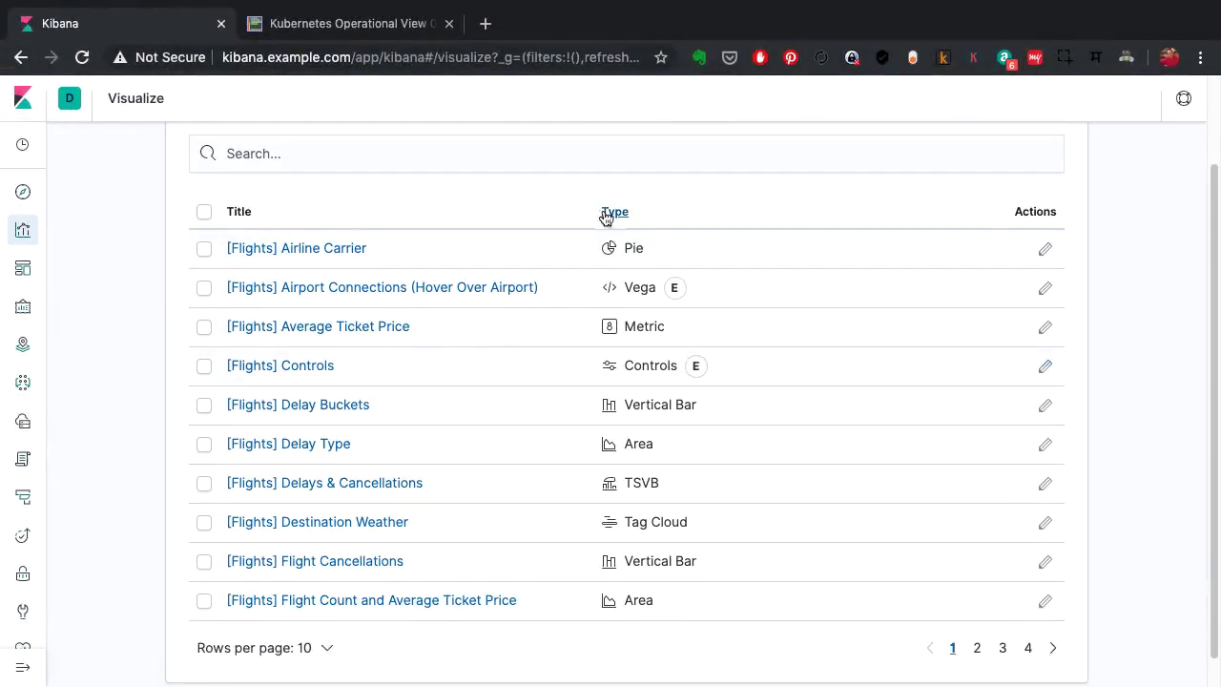
{"action": "scroll", "coordinate": [720, 540], "scroll_direction": "up", "scroll_amount": 1}
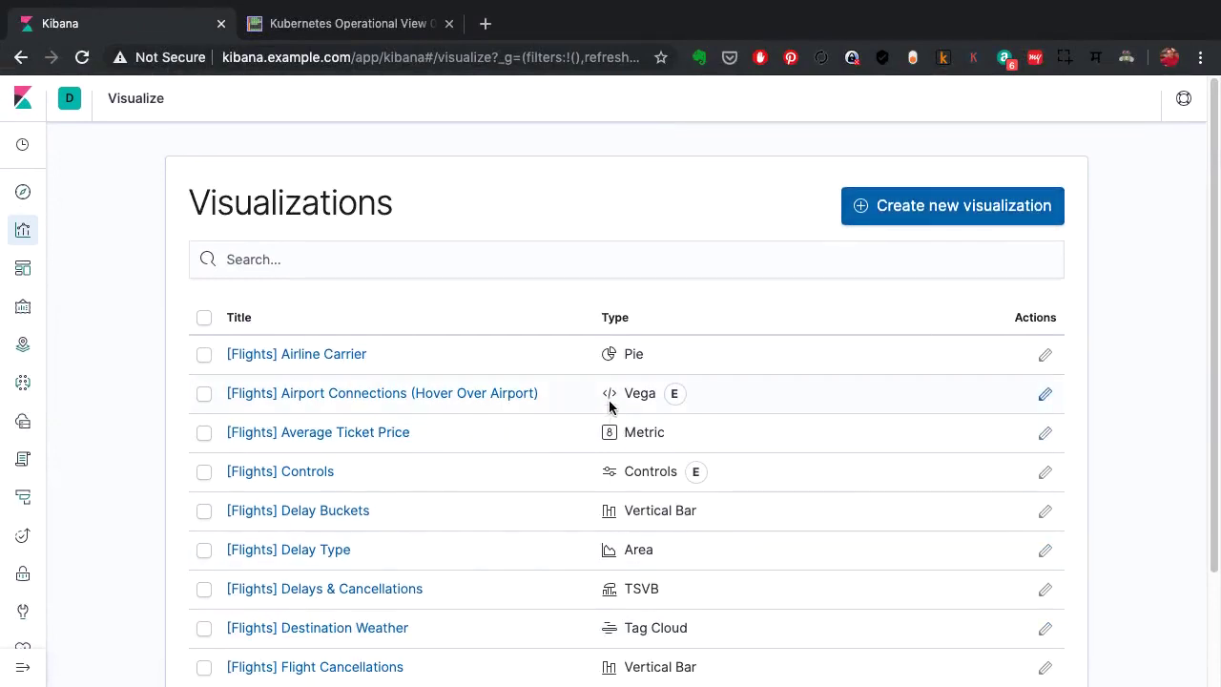
{"action": "scroll", "coordinate": [468, 417], "scroll_direction": "down", "scroll_amount": 1}
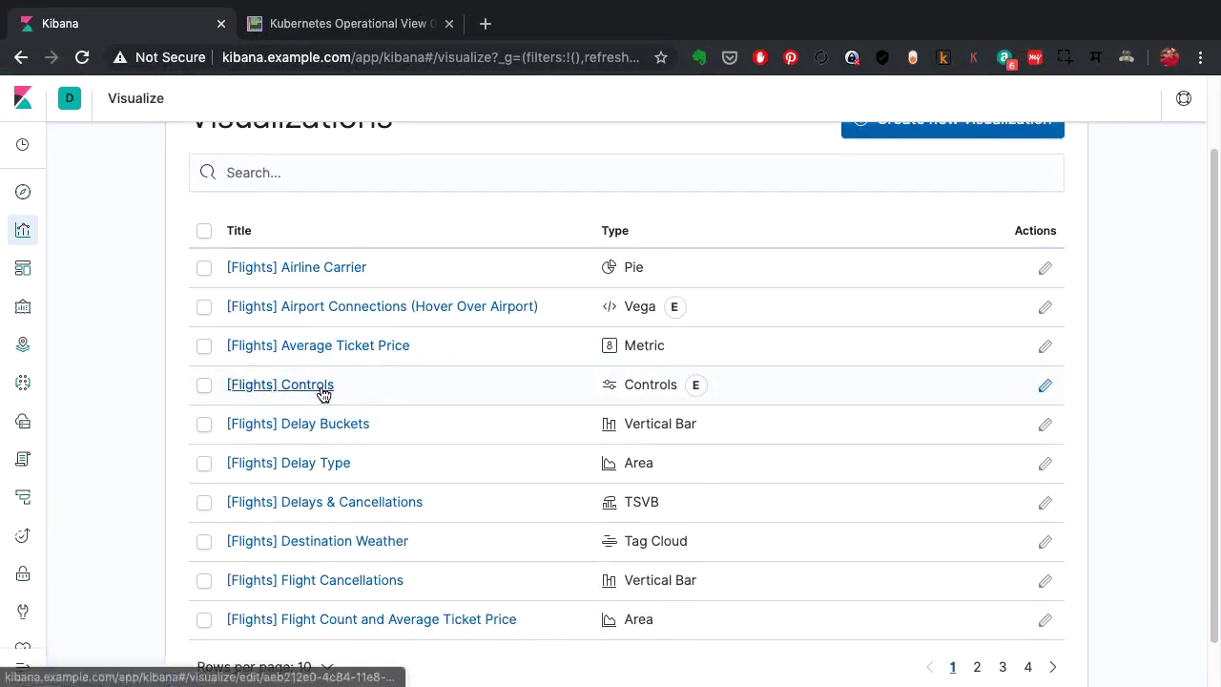
{"action": "scroll", "coordinate": [325, 395], "scroll_direction": "down", "scroll_amount": 1}
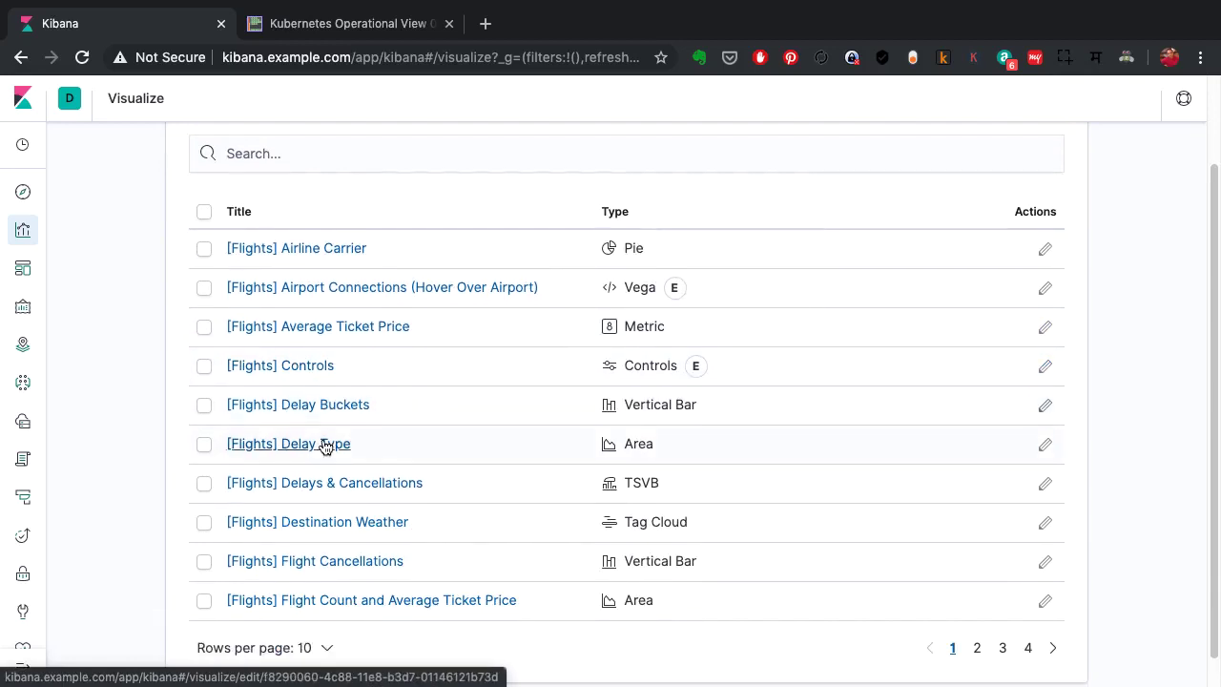
{"action": "left_click", "coordinate": [324, 446]}
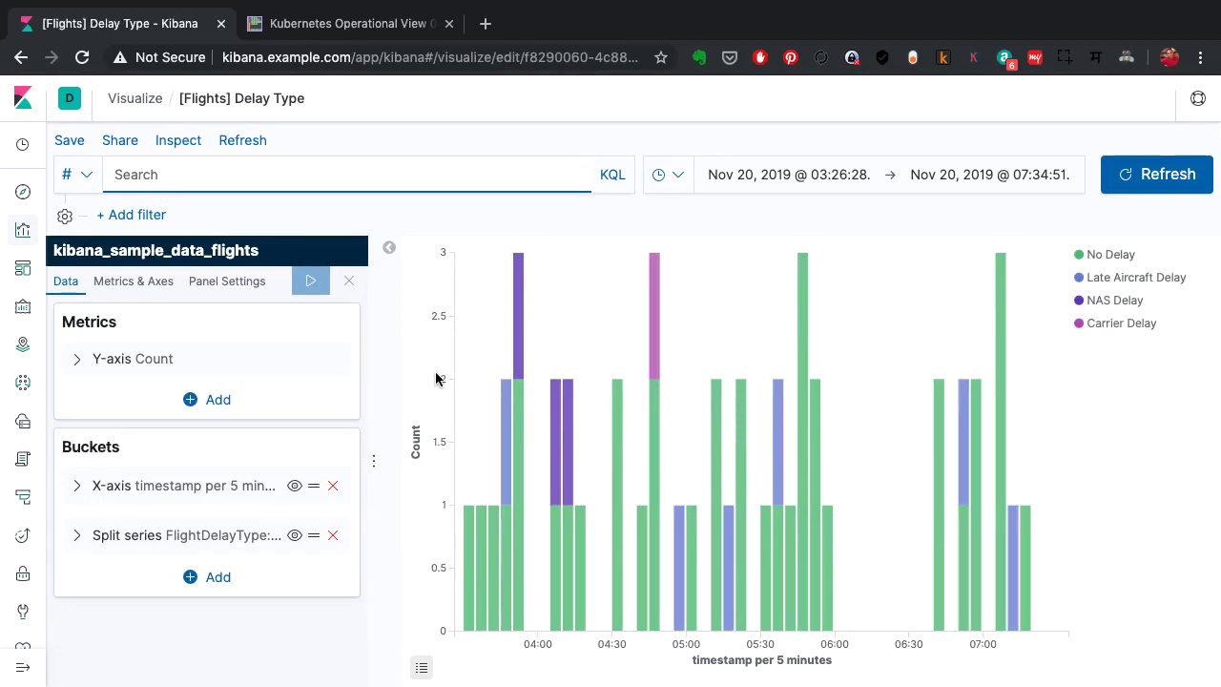
Collapse the Delay Type editor panel and open the [Flights] Airline Carrier pie chart.
{"action": "double_click", "coordinate": [146, 251]}
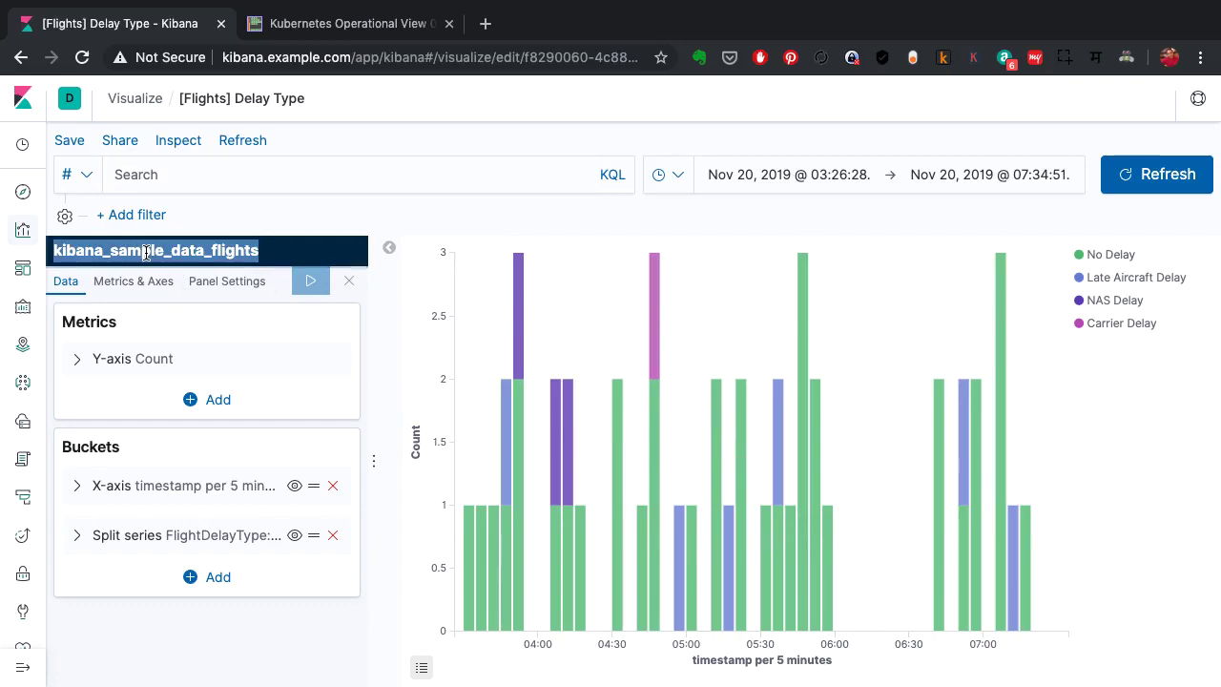
{"action": "left_click", "coordinate": [388, 251]}
{"action": "left_click", "coordinate": [23, 192]}
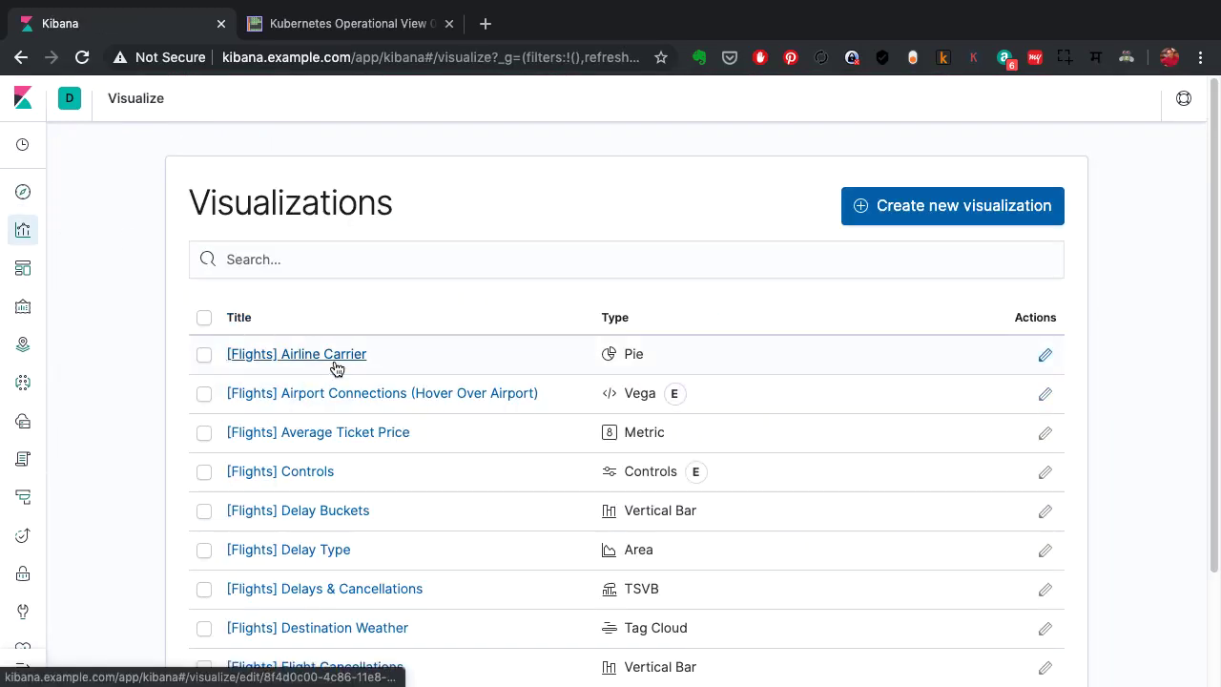
{"action": "left_click", "coordinate": [335, 363]}
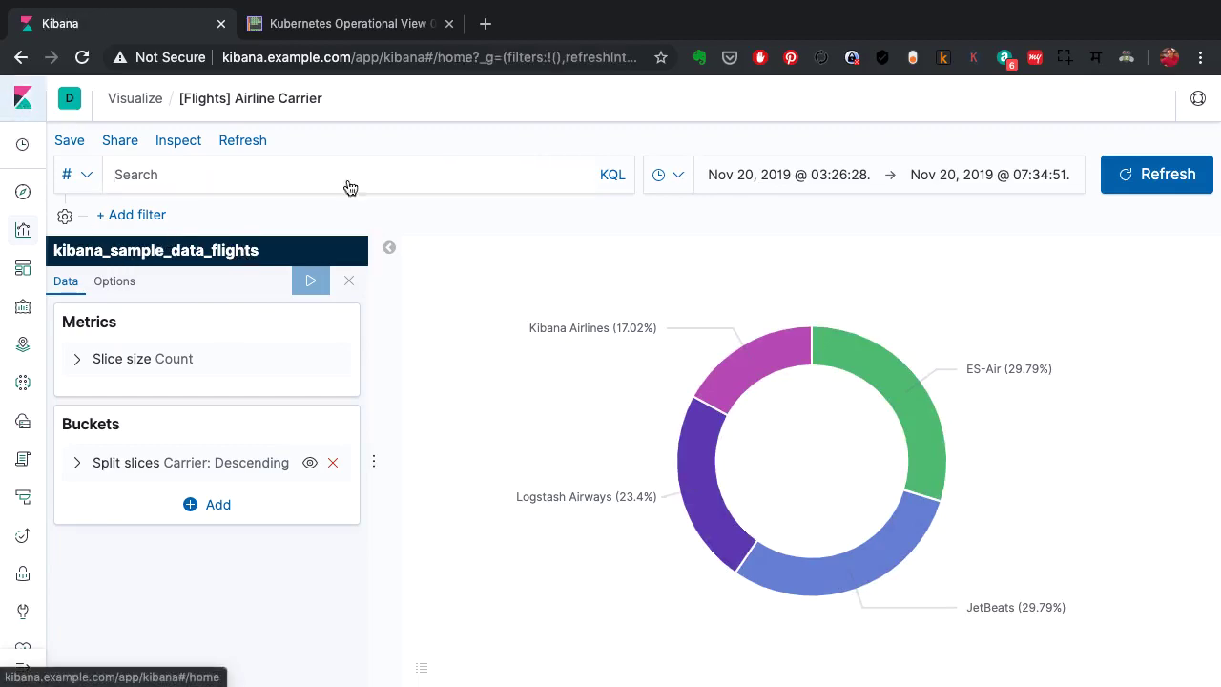
Scroll down the home page feature list and back up to Add Data to Kibana.
{"action": "scroll", "coordinate": [420, 239], "scroll_direction": "down", "scroll_amount": 3}
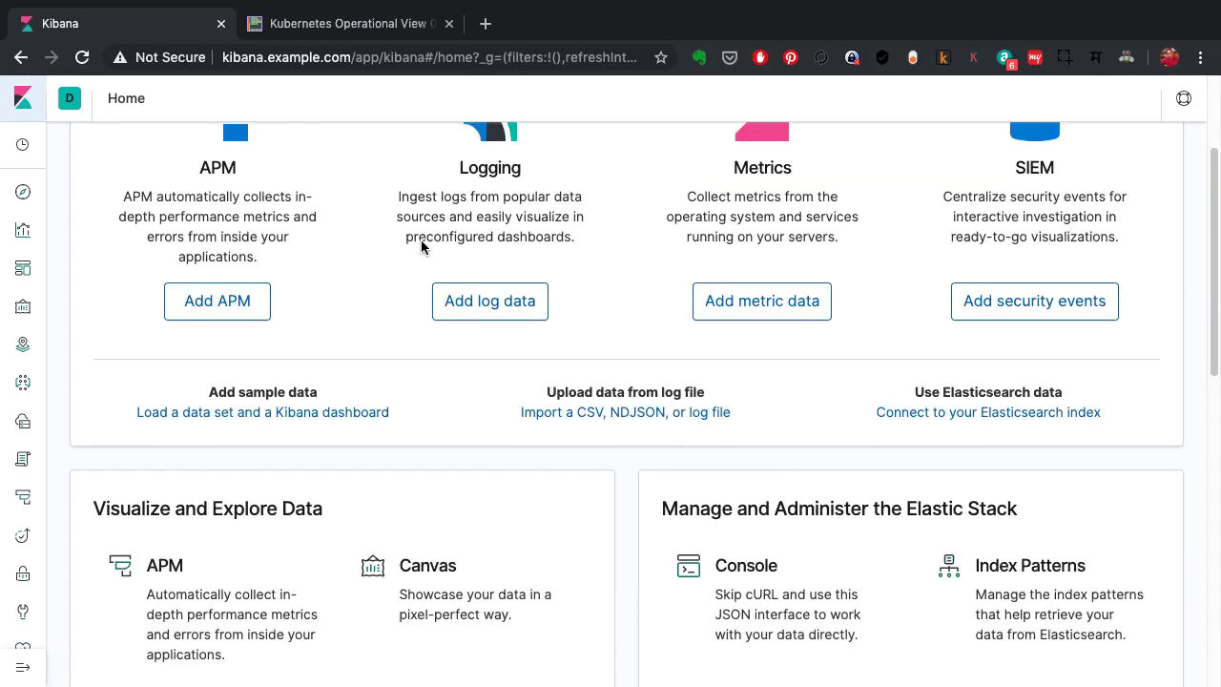
{"action": "scroll", "coordinate": [420, 241], "scroll_direction": "down", "scroll_amount": 8}
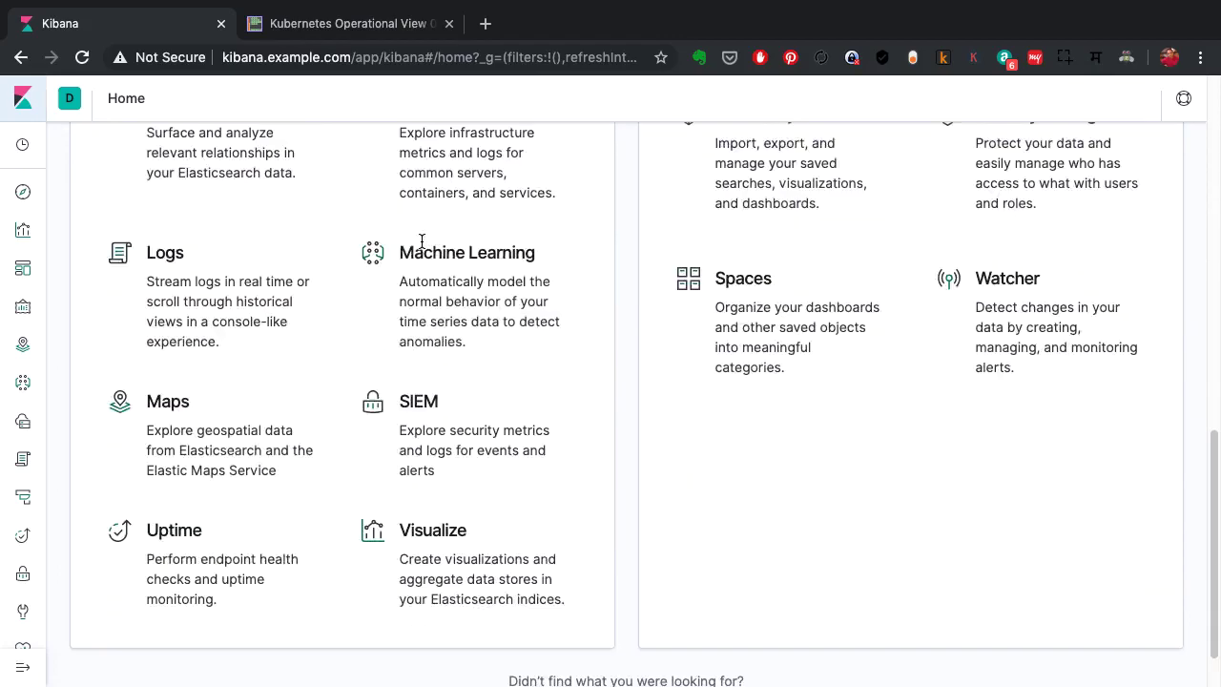
{"action": "scroll", "coordinate": [421, 241], "scroll_direction": "up", "scroll_amount": 8}
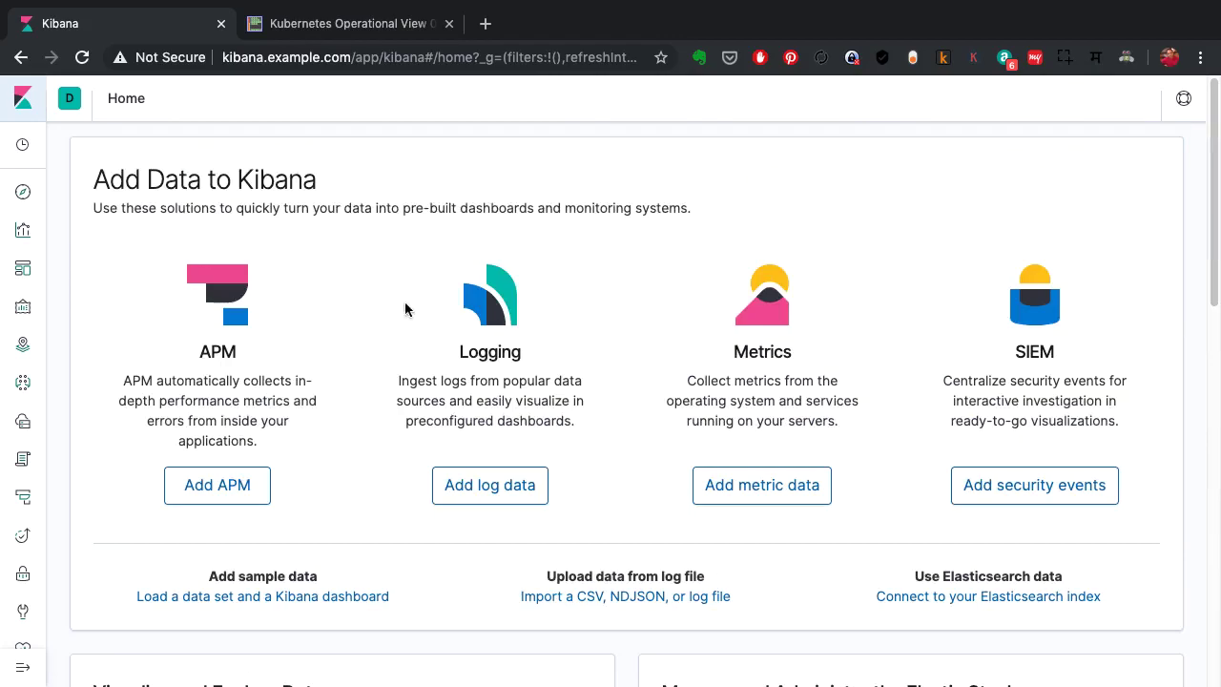